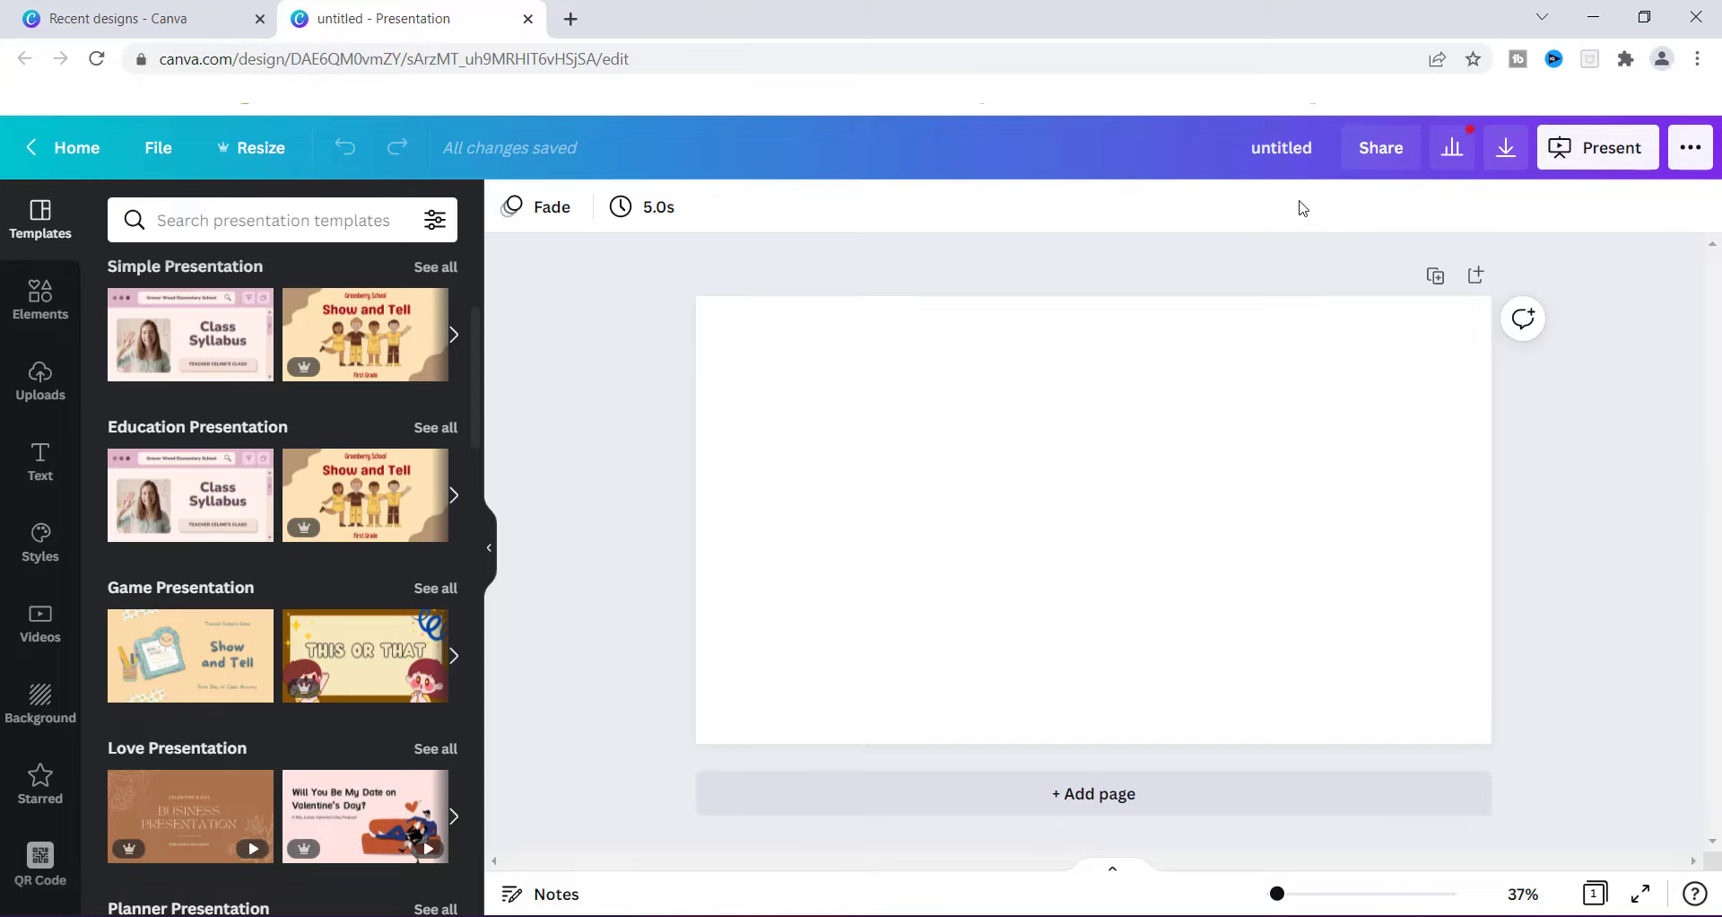
Rename the untitled presentation as "Videos with Canva"
click(1305, 147)
key(BackSpace)
key(BackSpace)
key(BackSpace)
key(BackSpace)
key(BackSpace)
key(BackSpace)
key(BackSpace)
key(BackSpace)
text(Videos with C)
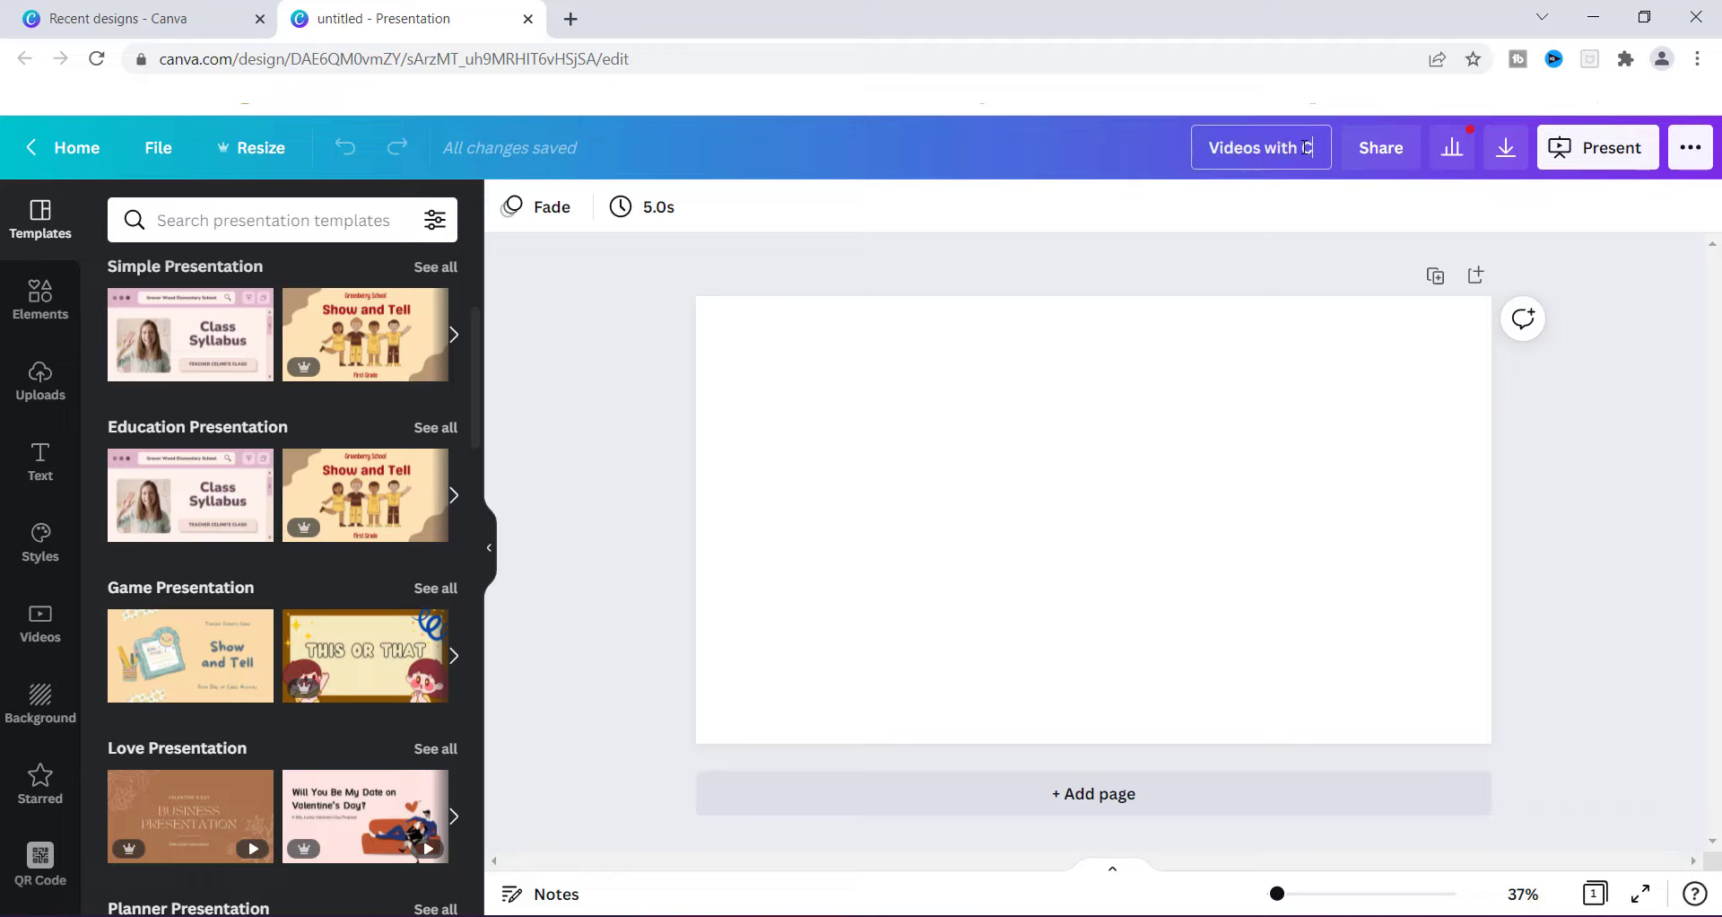
text(anva)
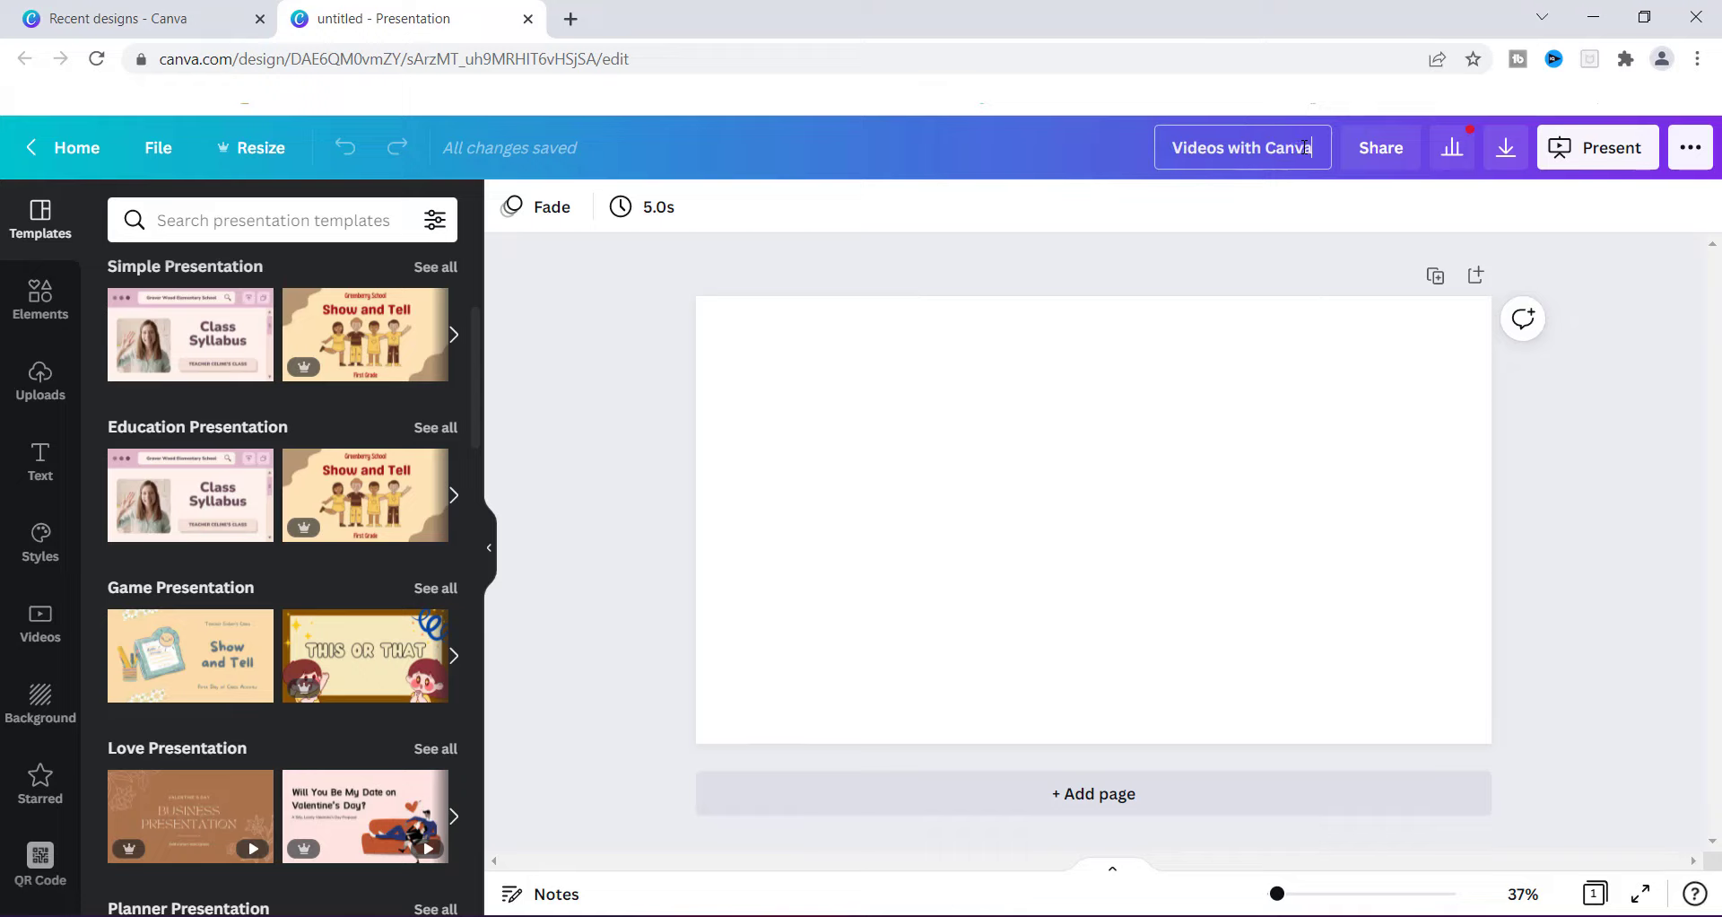
click(1600, 316)
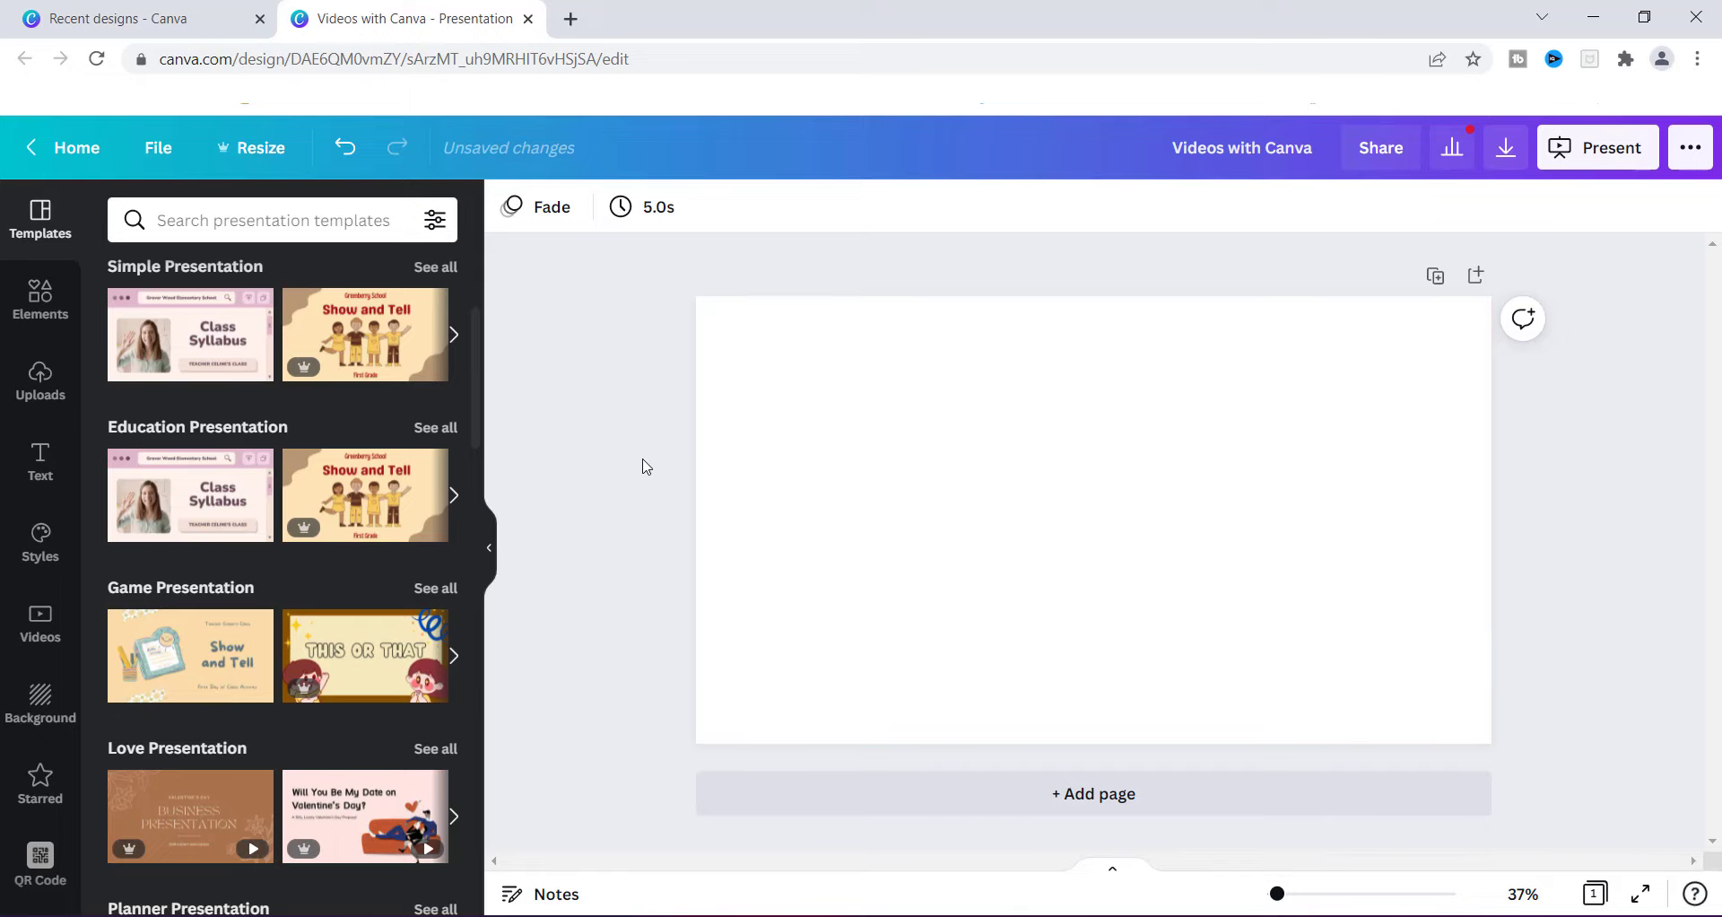
Apply the "Never Have I Ever" cover page of the Kpop Fandom Edition template to the blank slide
scroll(481, 359, down, 3)
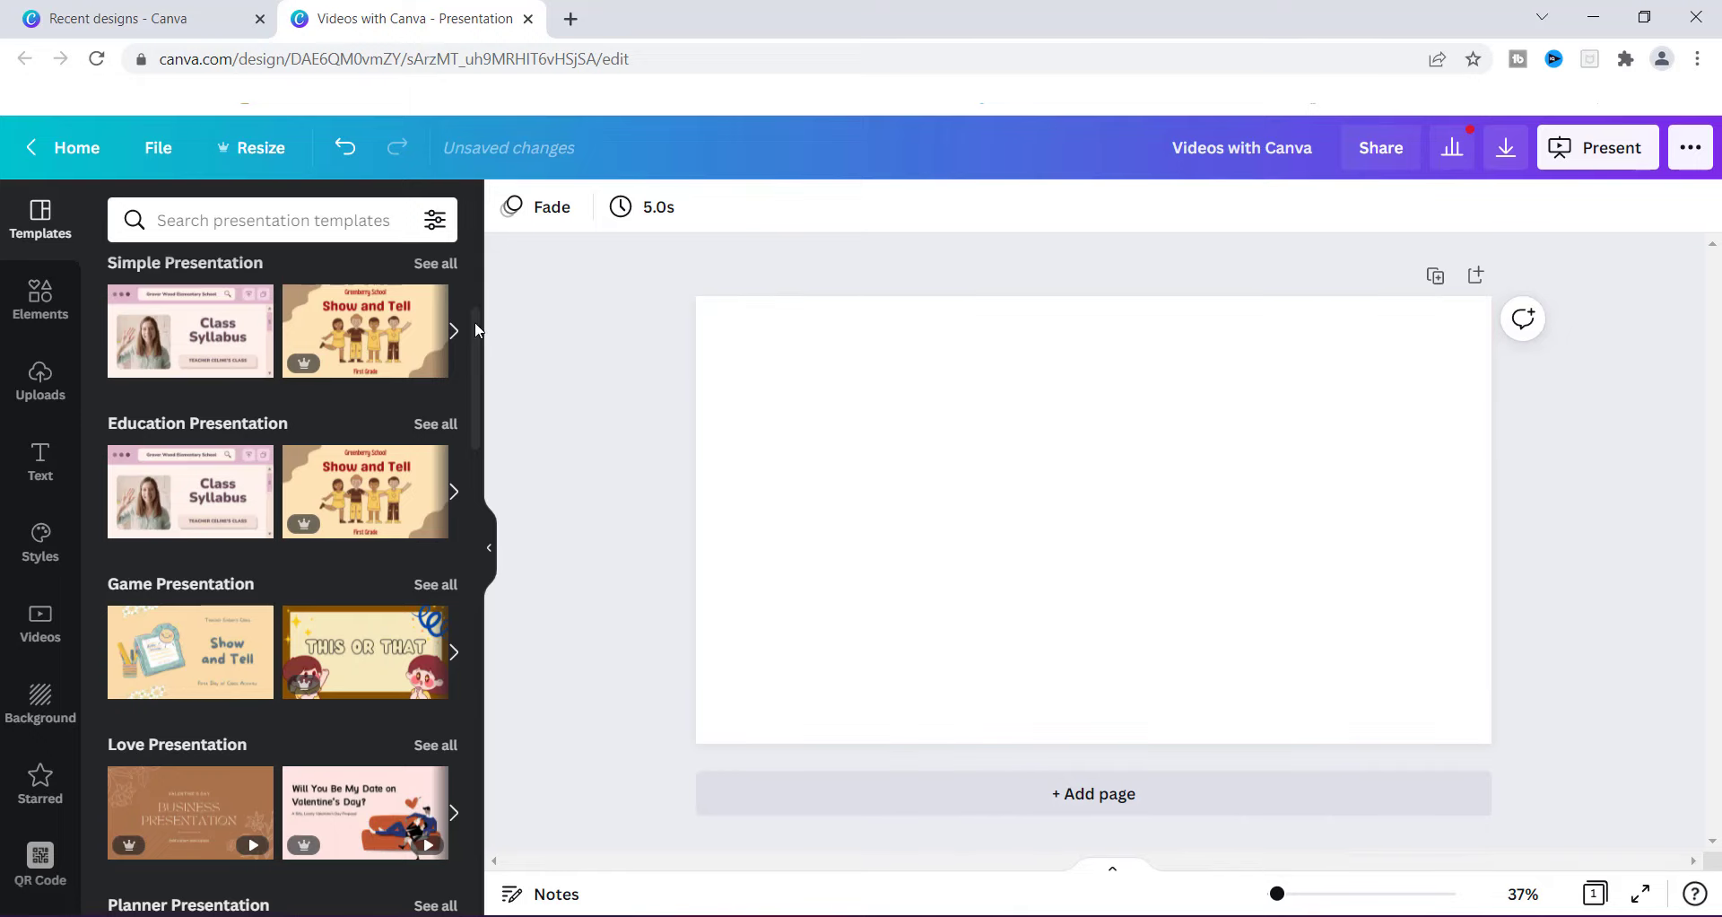
scroll(481, 360, down, 5)
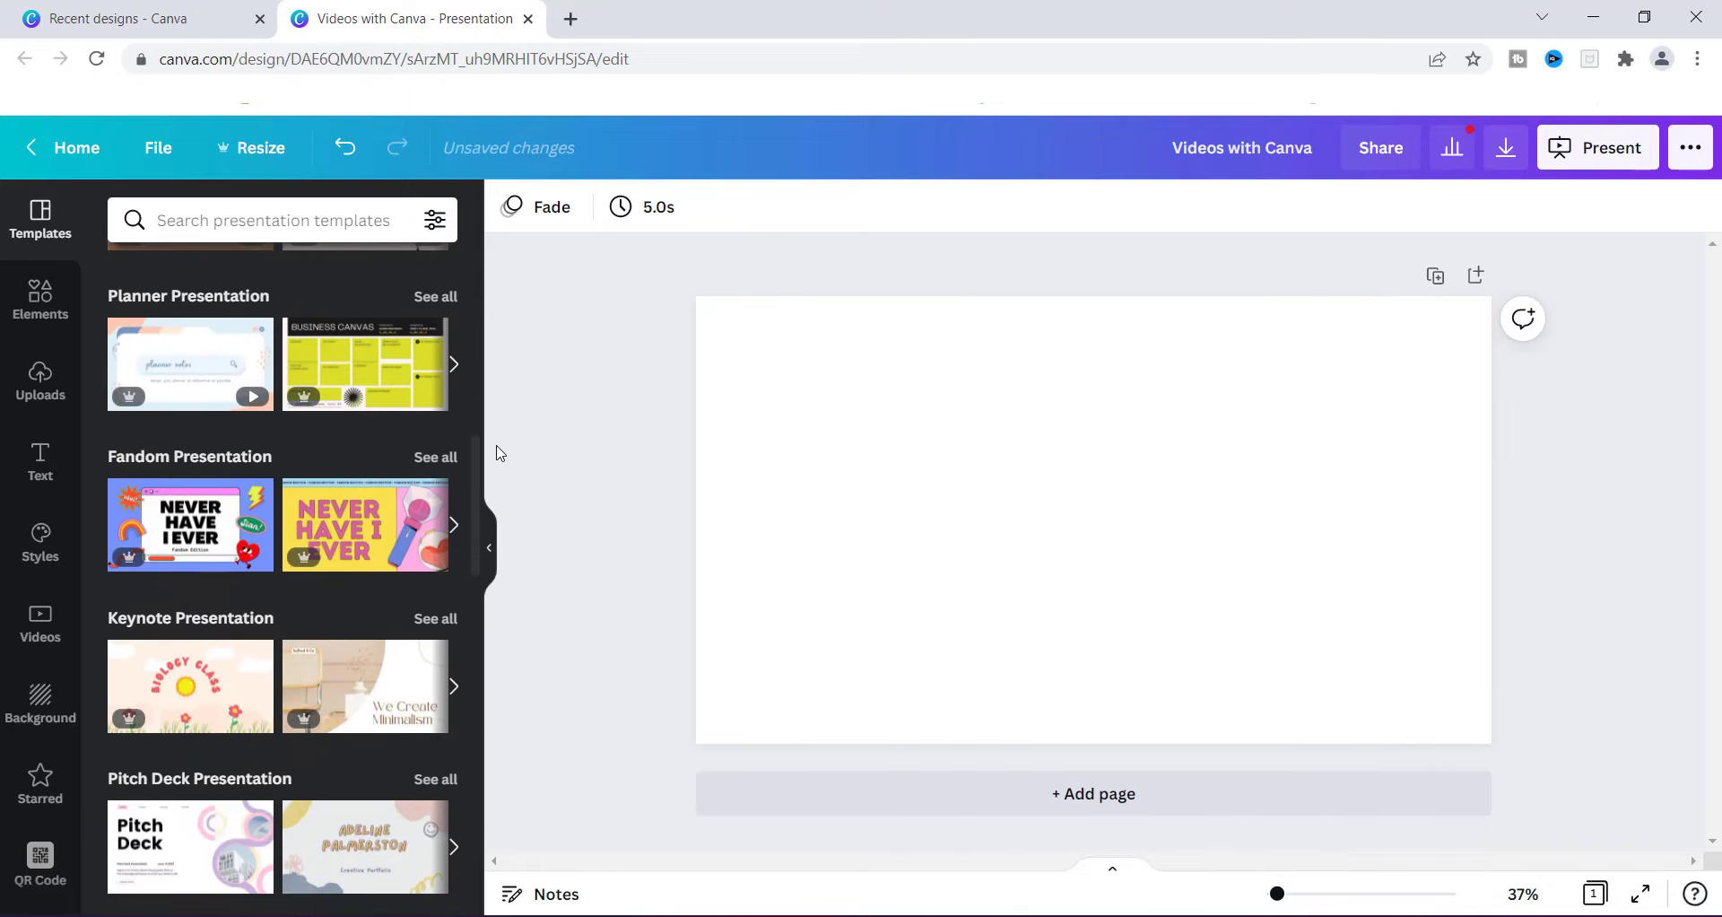
click(186, 529)
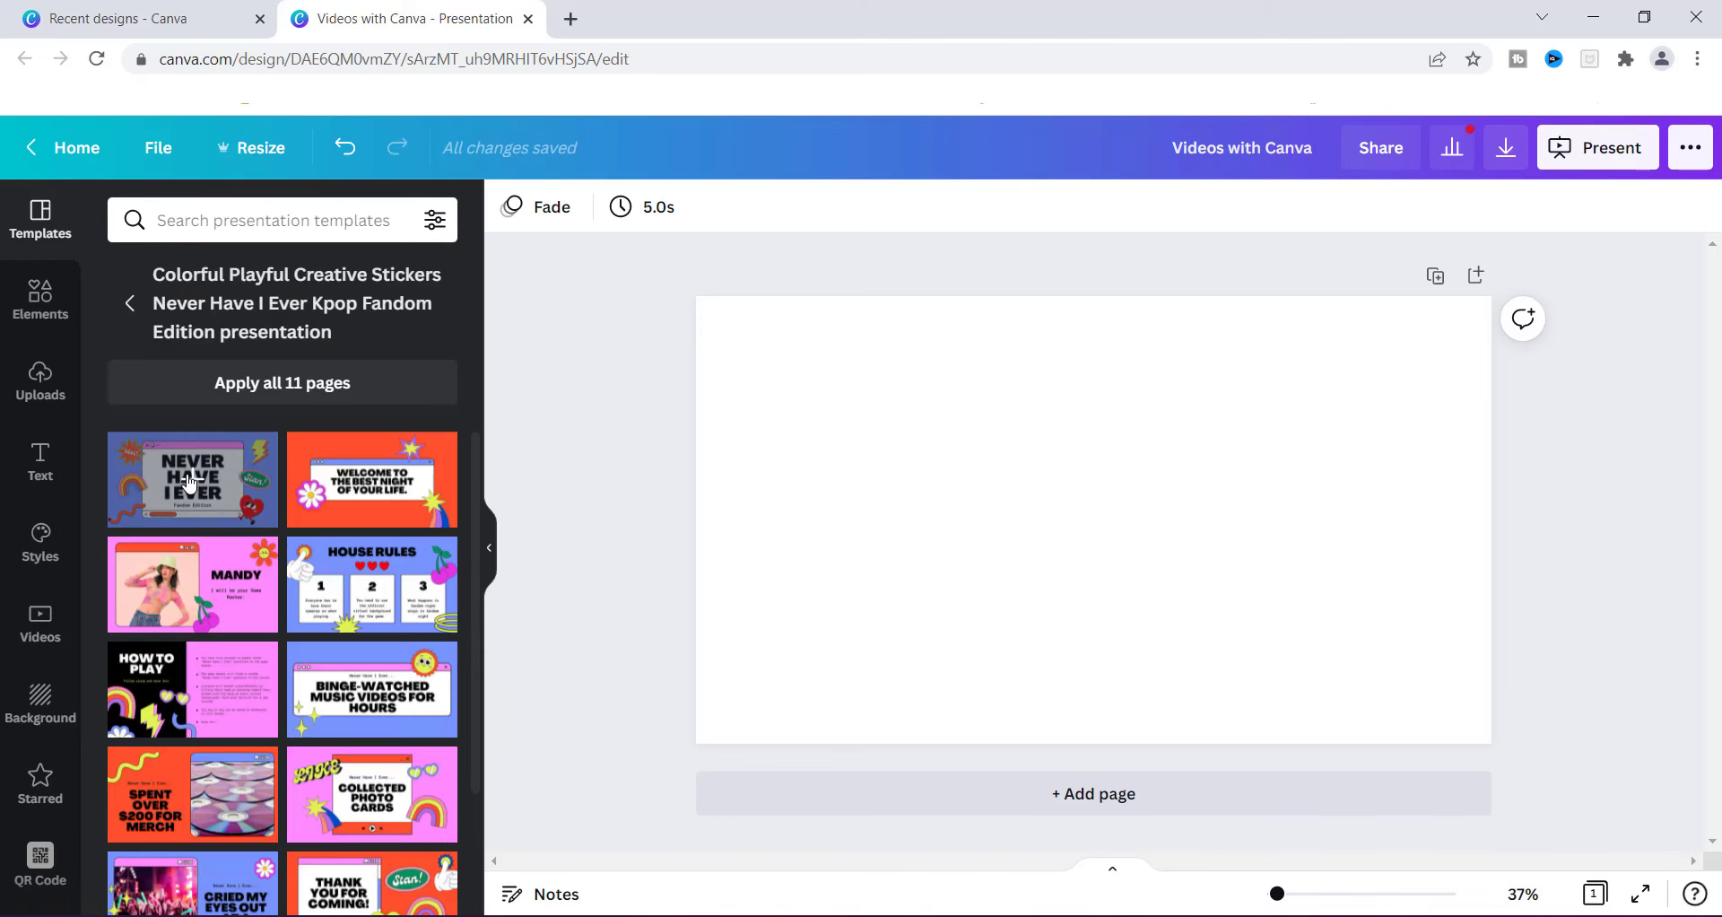
click(188, 482)
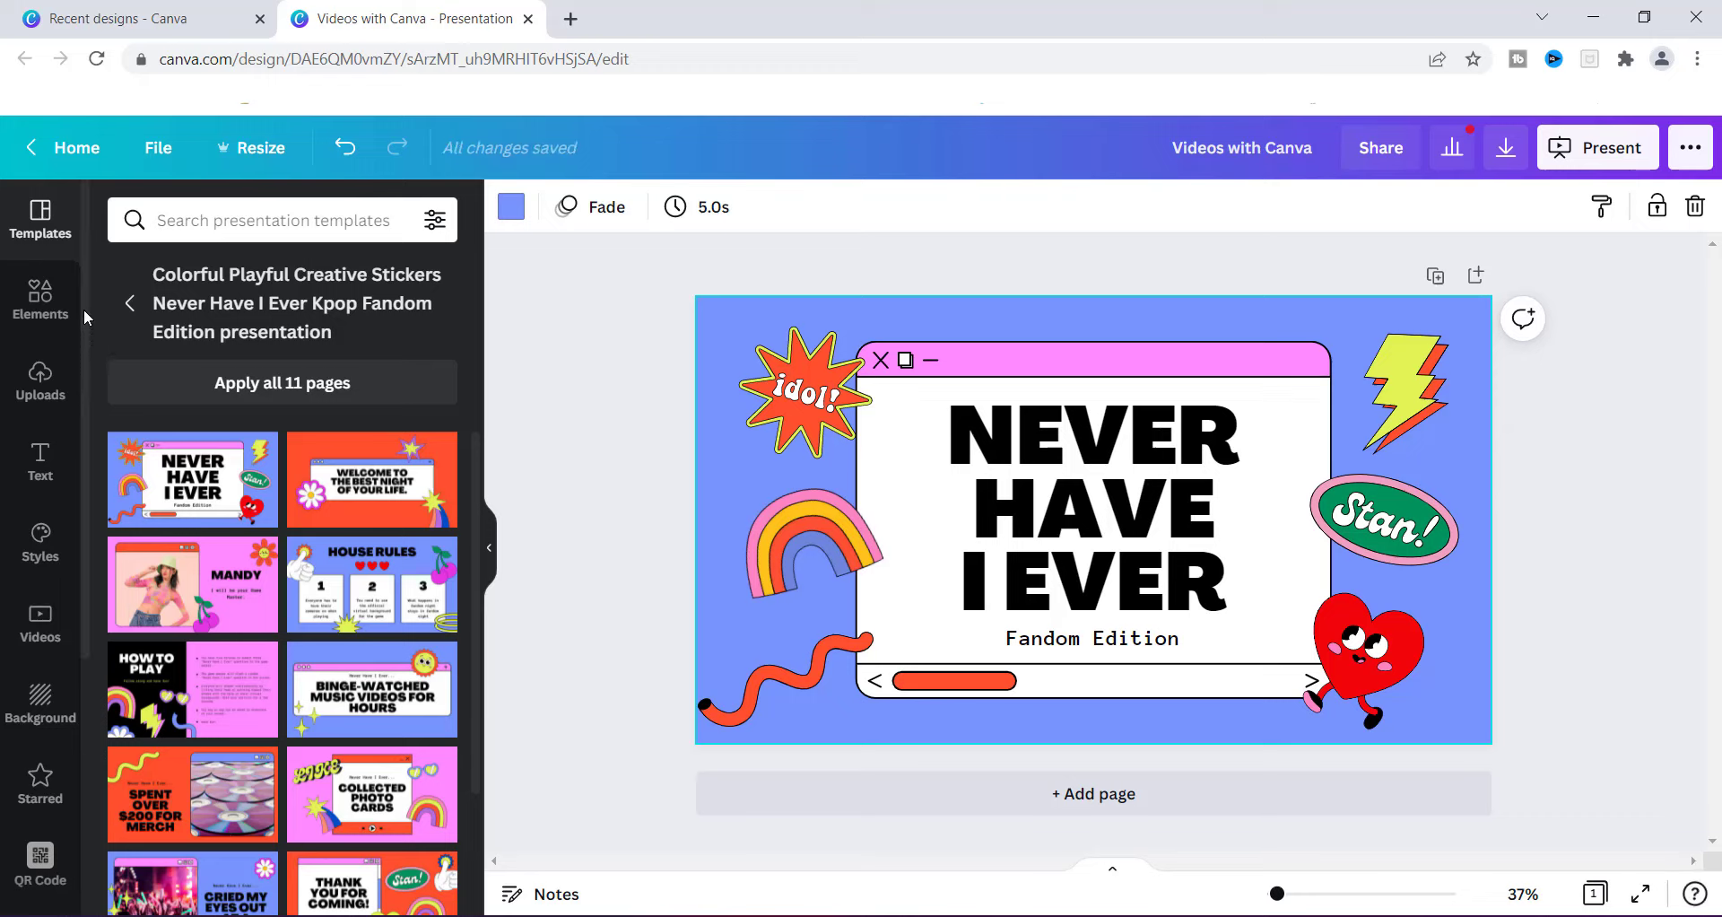
Examine the stock video library's categories and the other tools and apps offered in the editor
scroll(74, 352, down, 3)
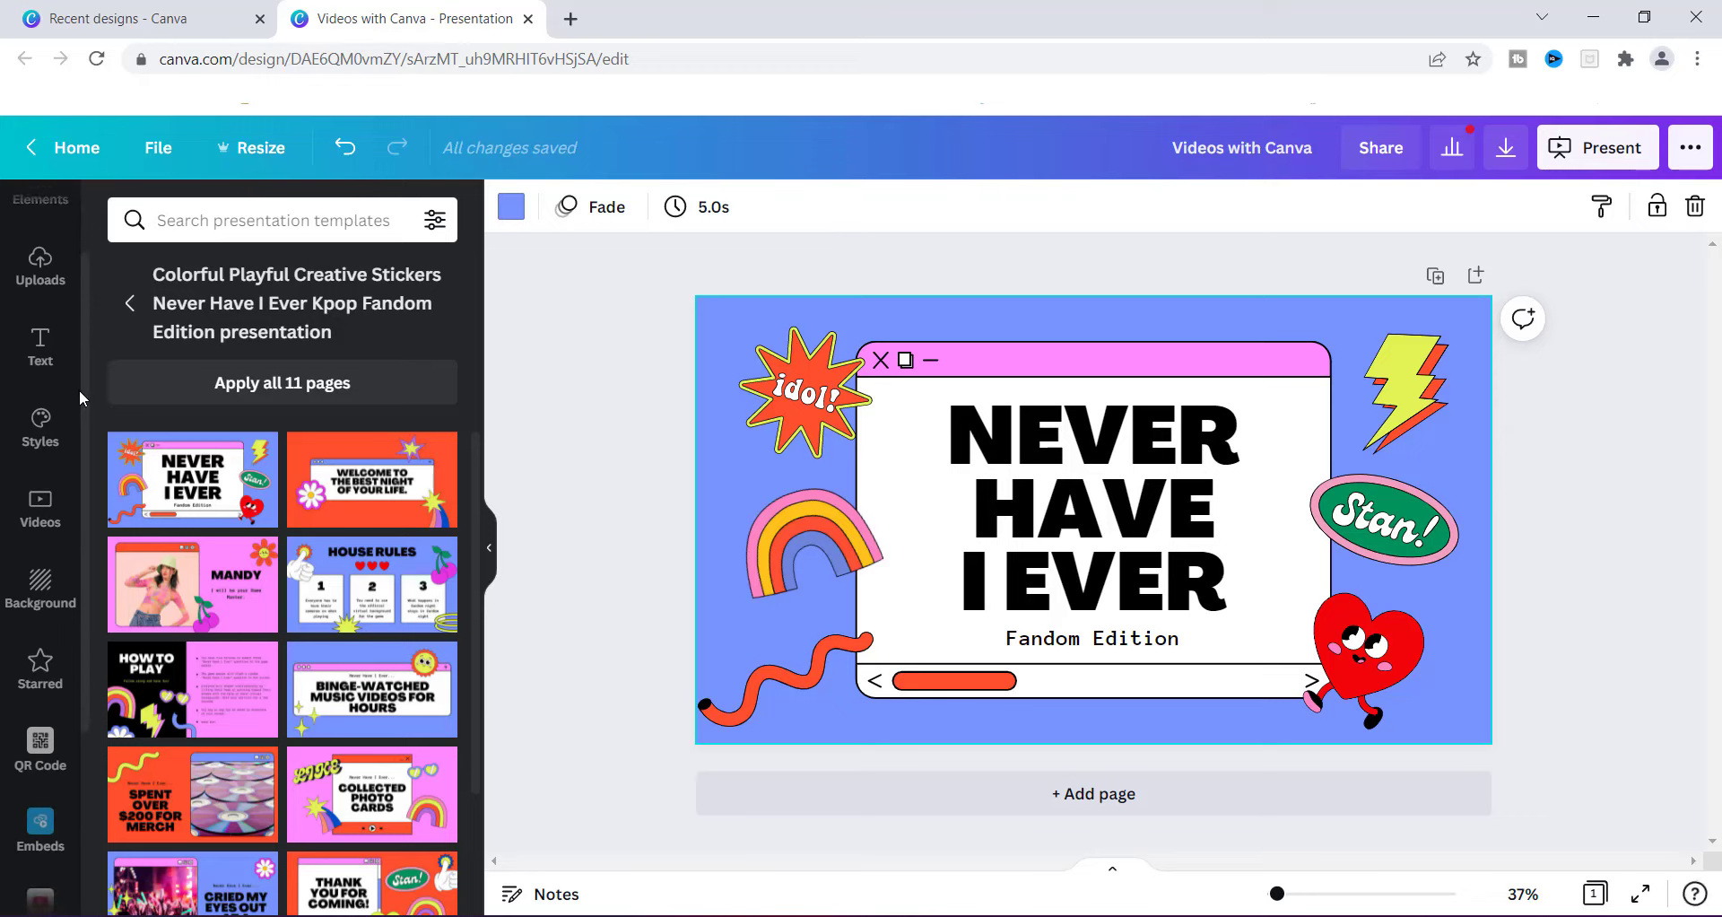
scroll(79, 429, down, 2)
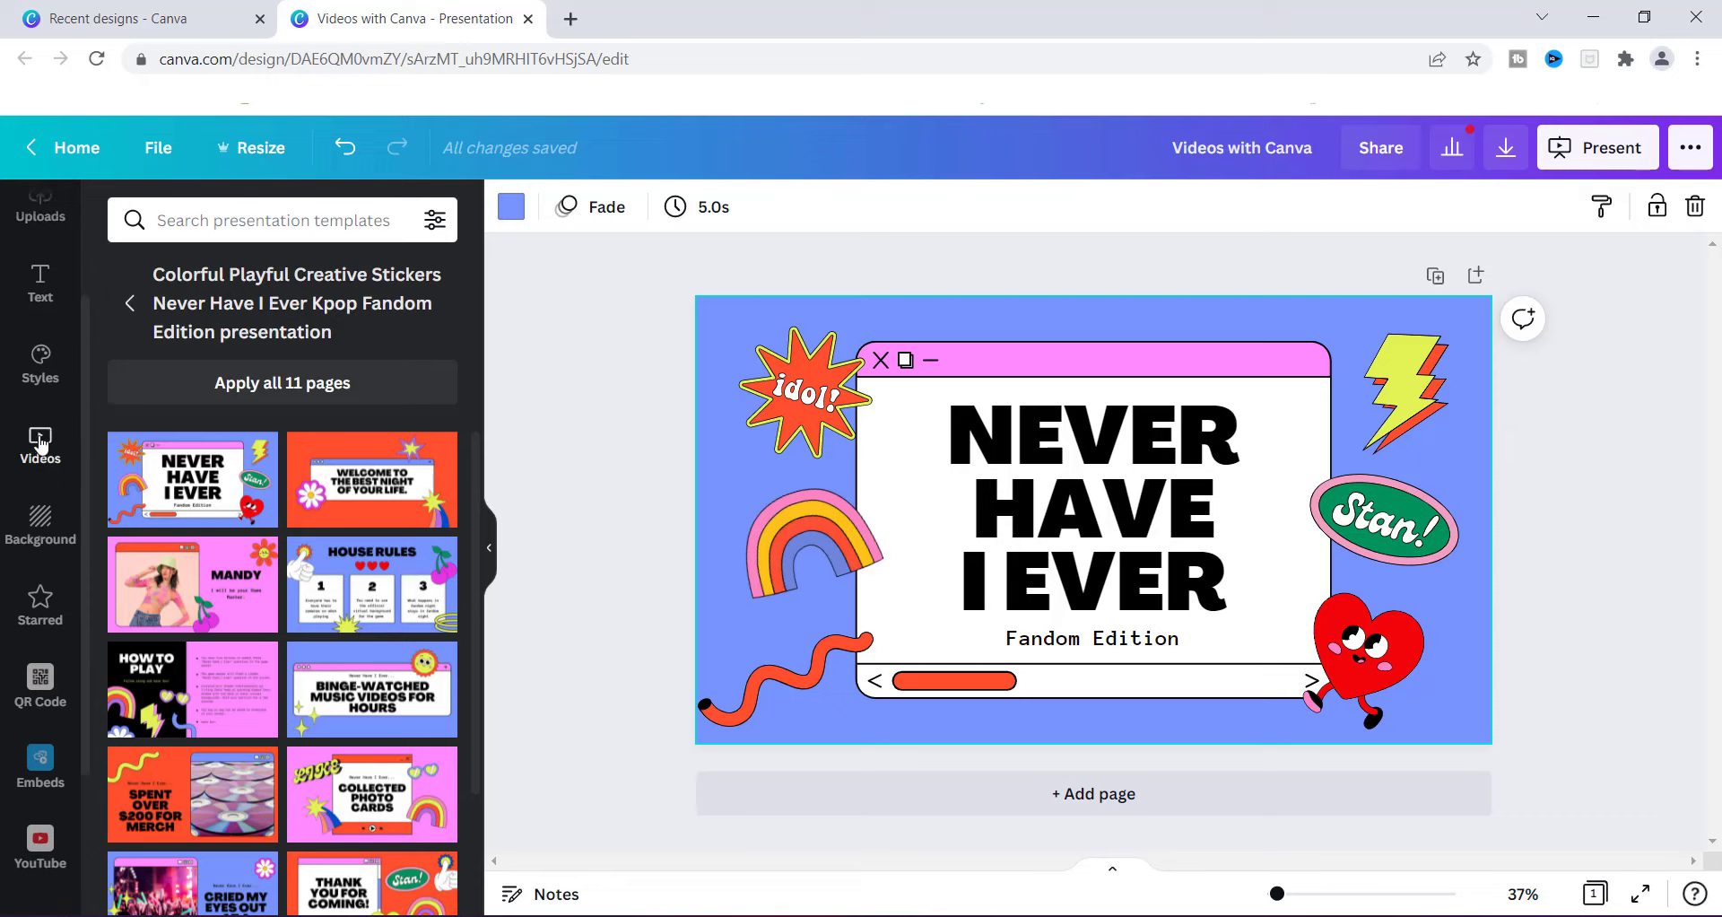
click(40, 443)
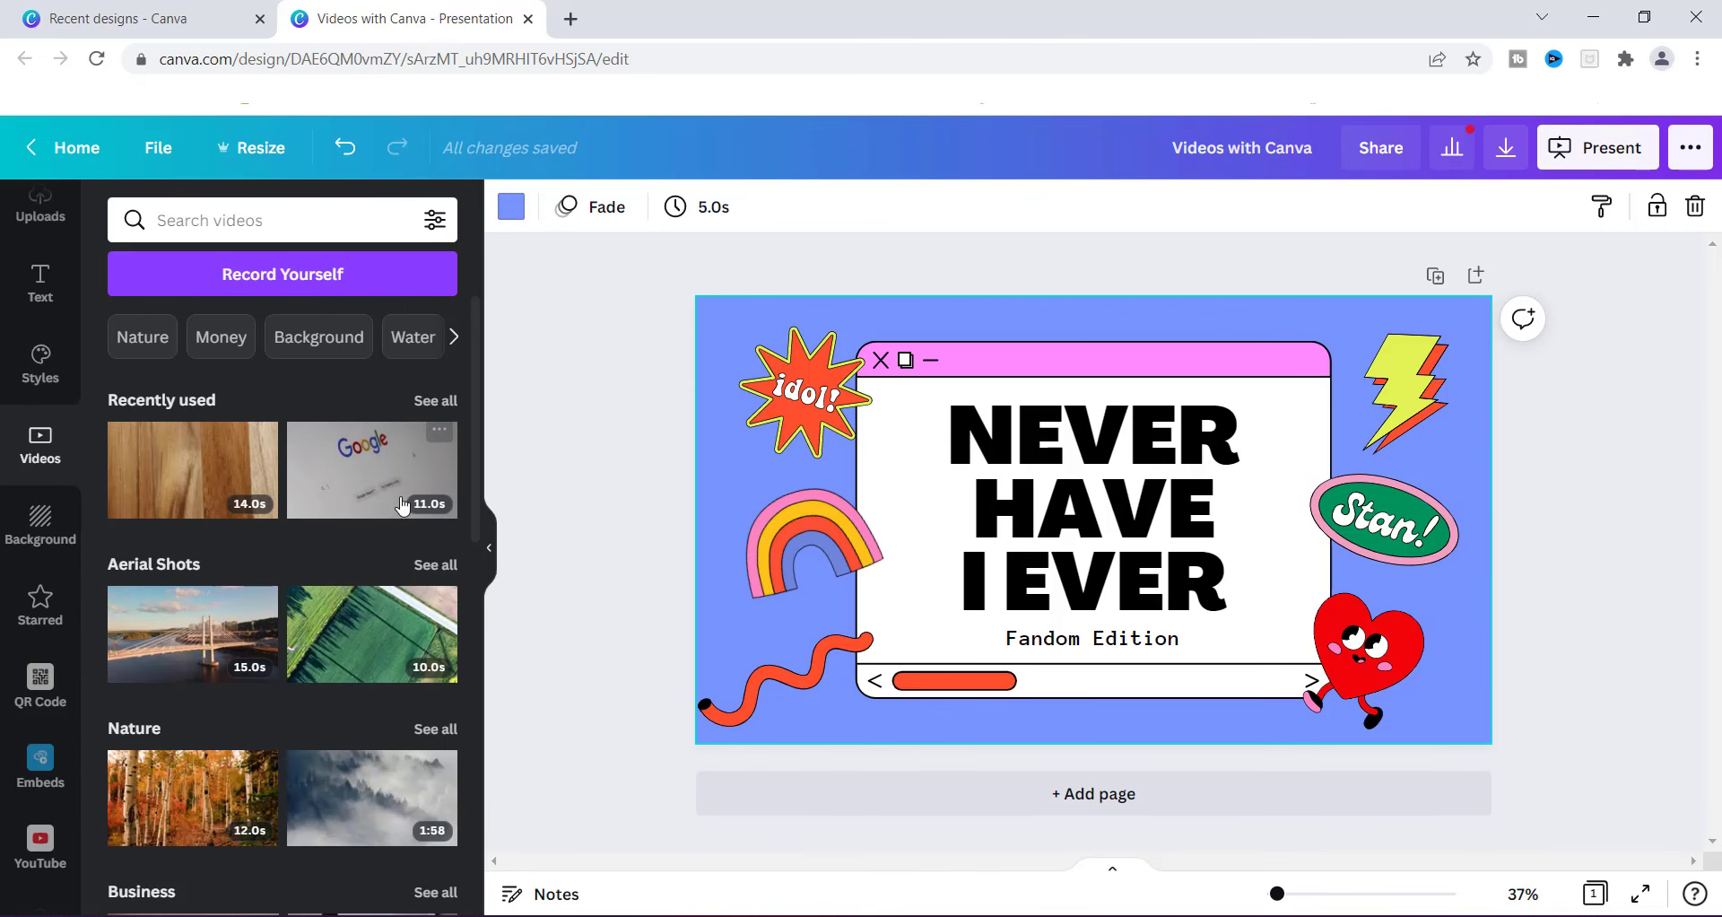
scroll(470, 395, down, 3)
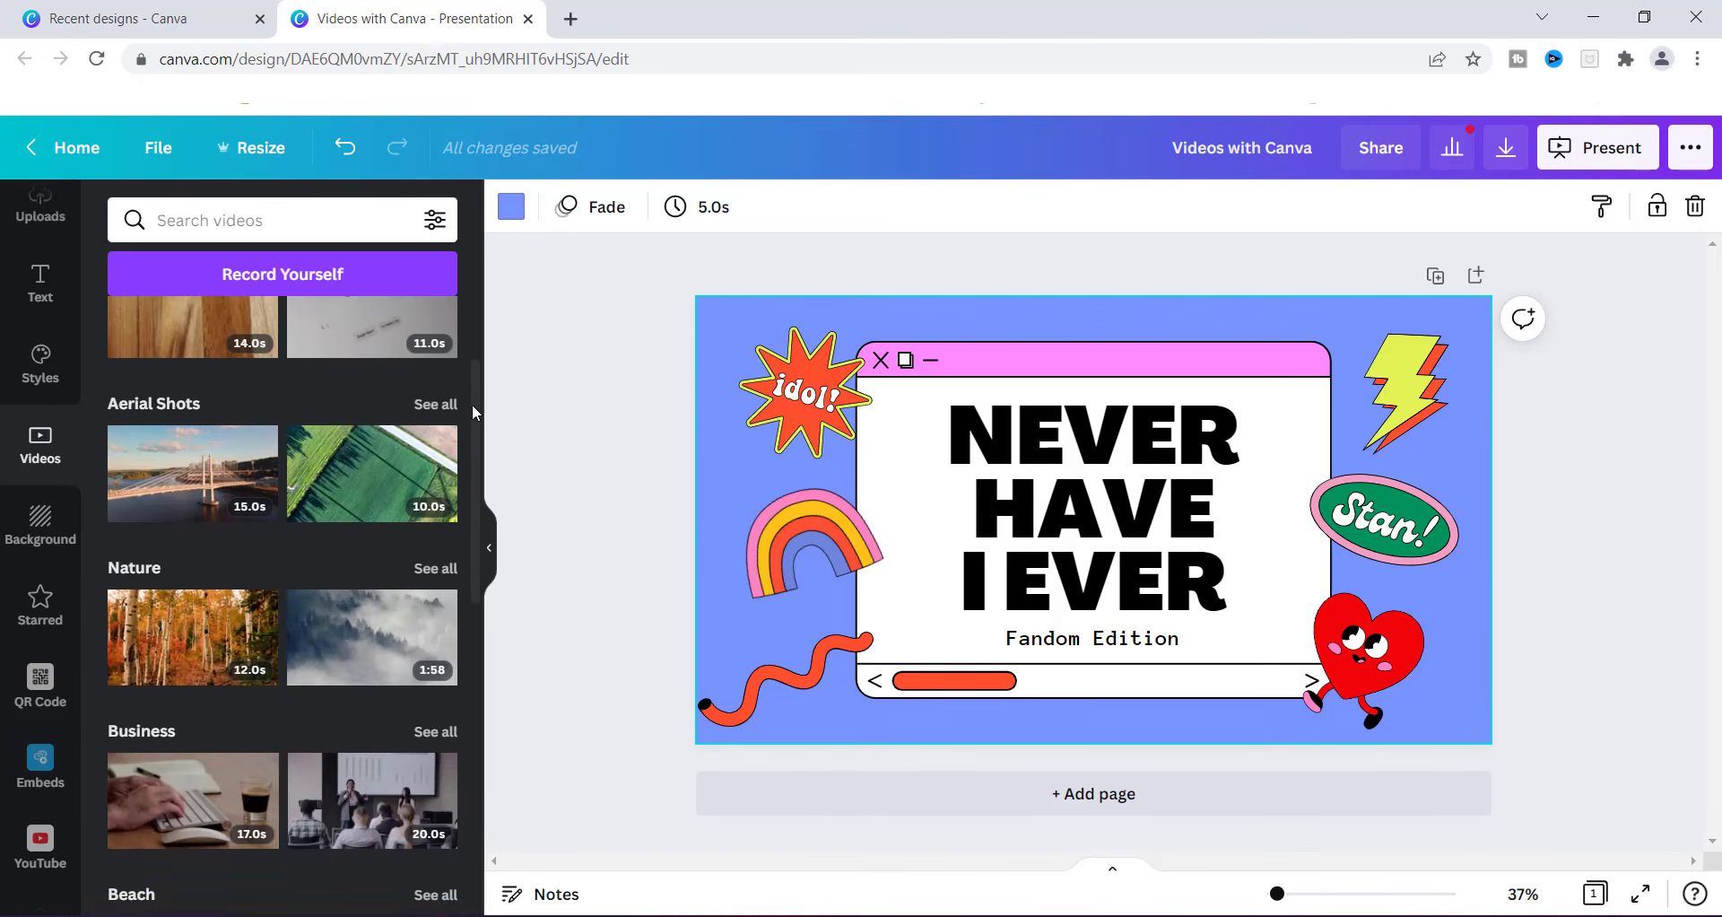
mouse_move(469, 418)
mouse_down()
mouse_move(488, 754)
mouse_move(472, 440)
mouse_up()
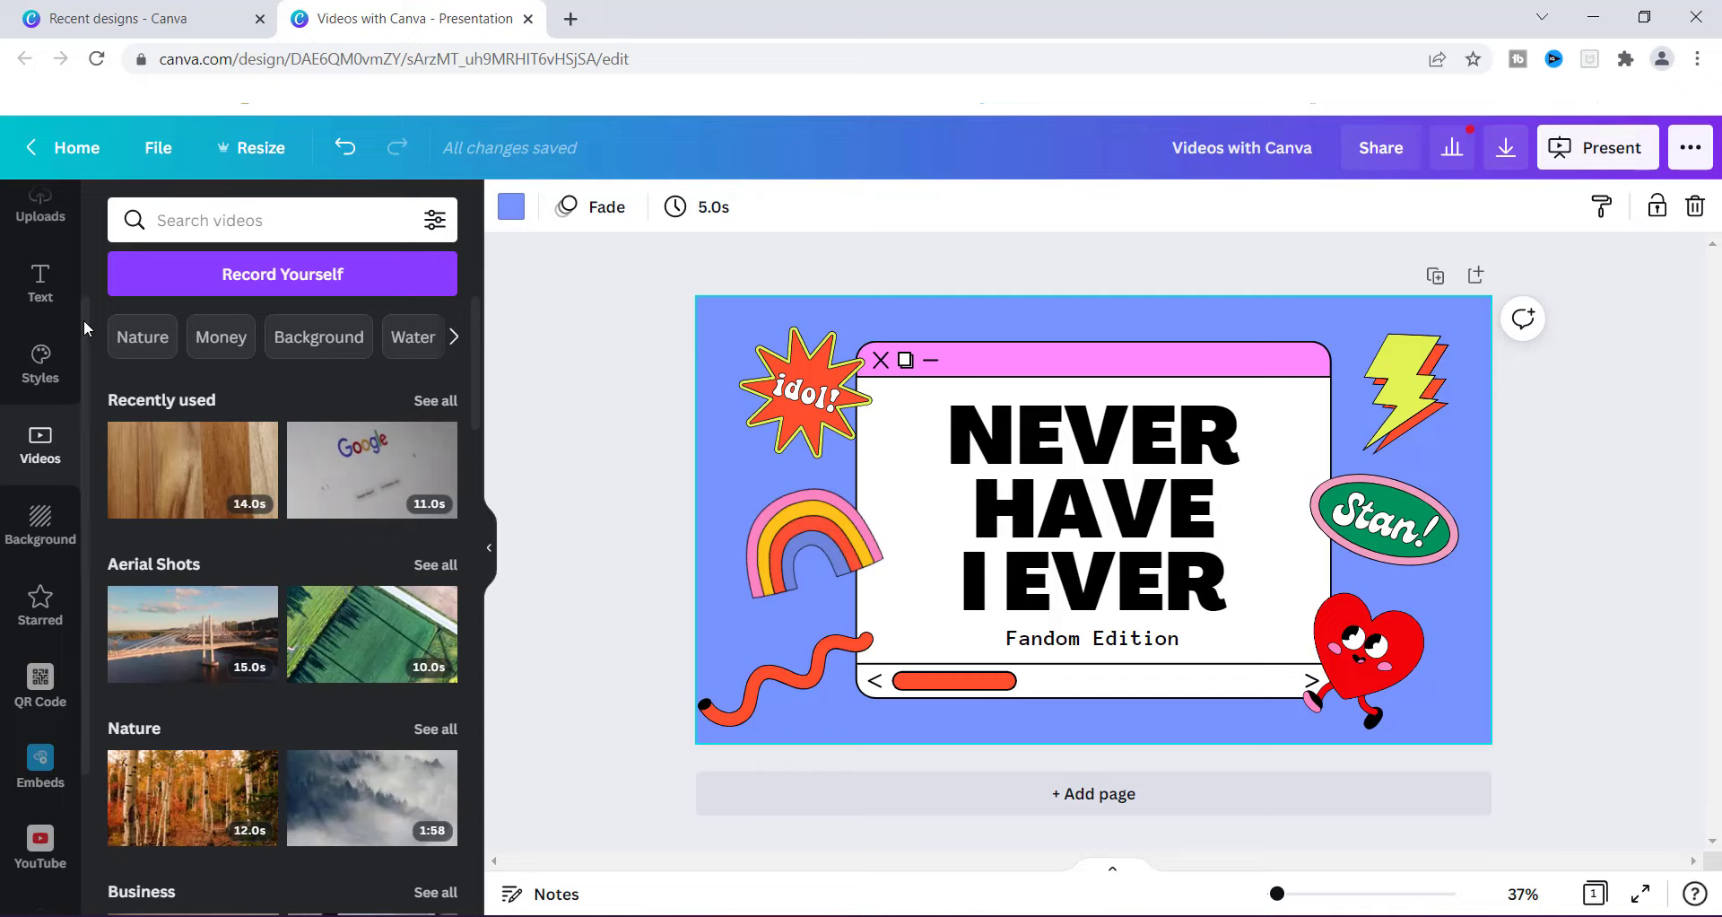
scroll(84, 341, down, 2)
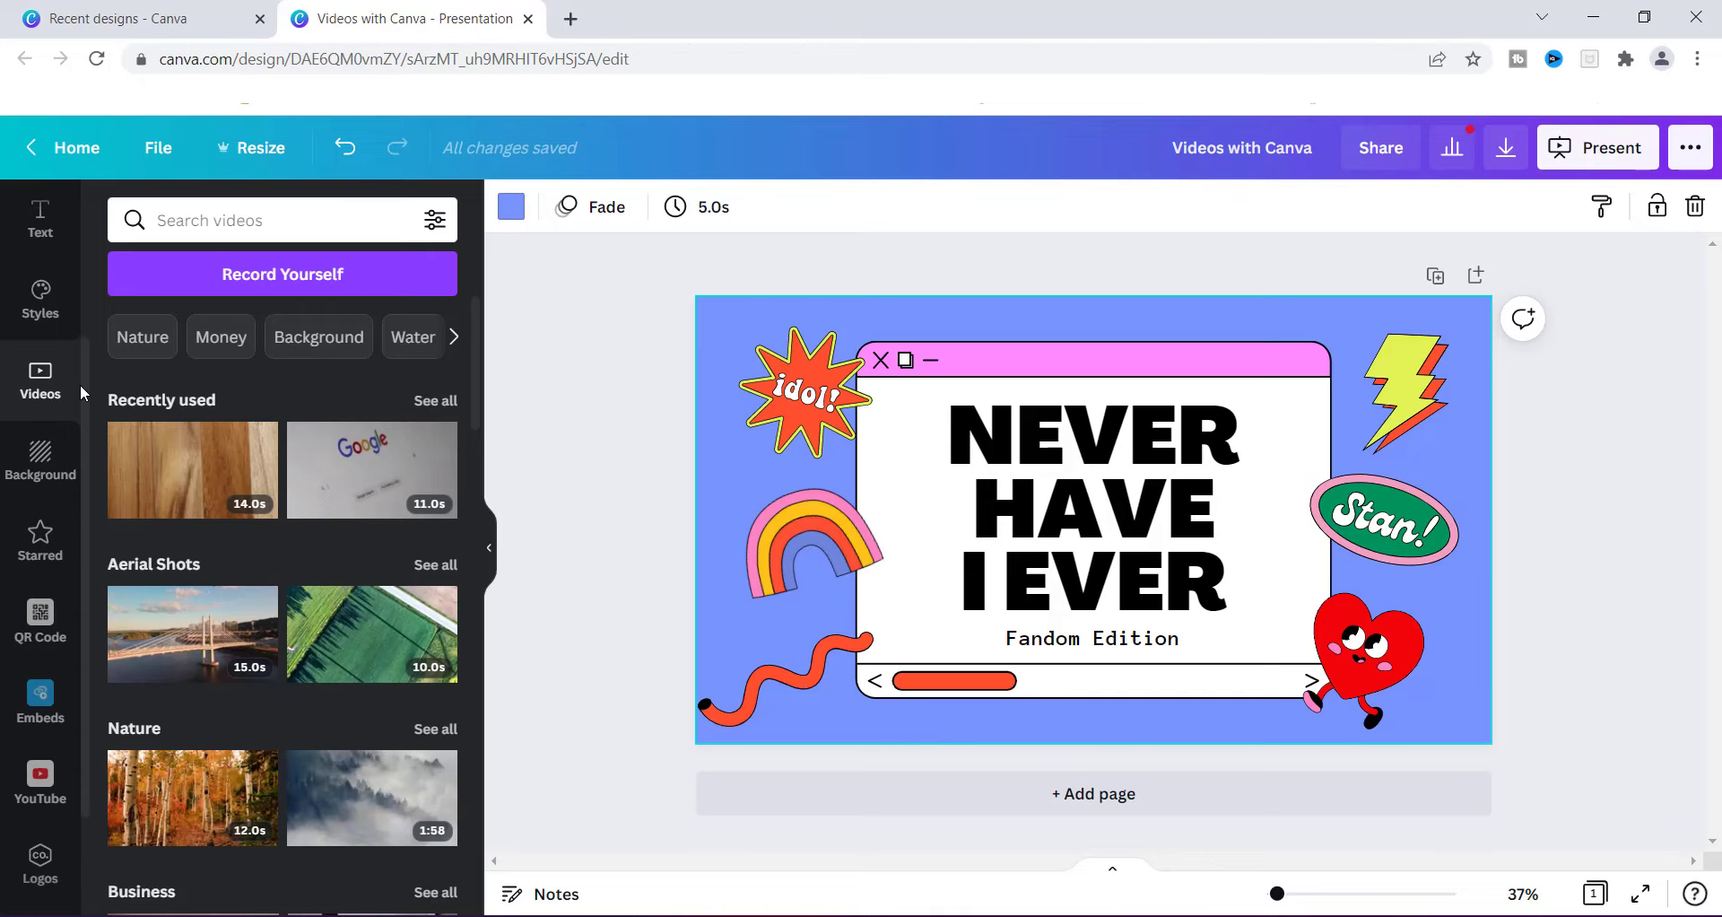
scroll(77, 416, down, 1)
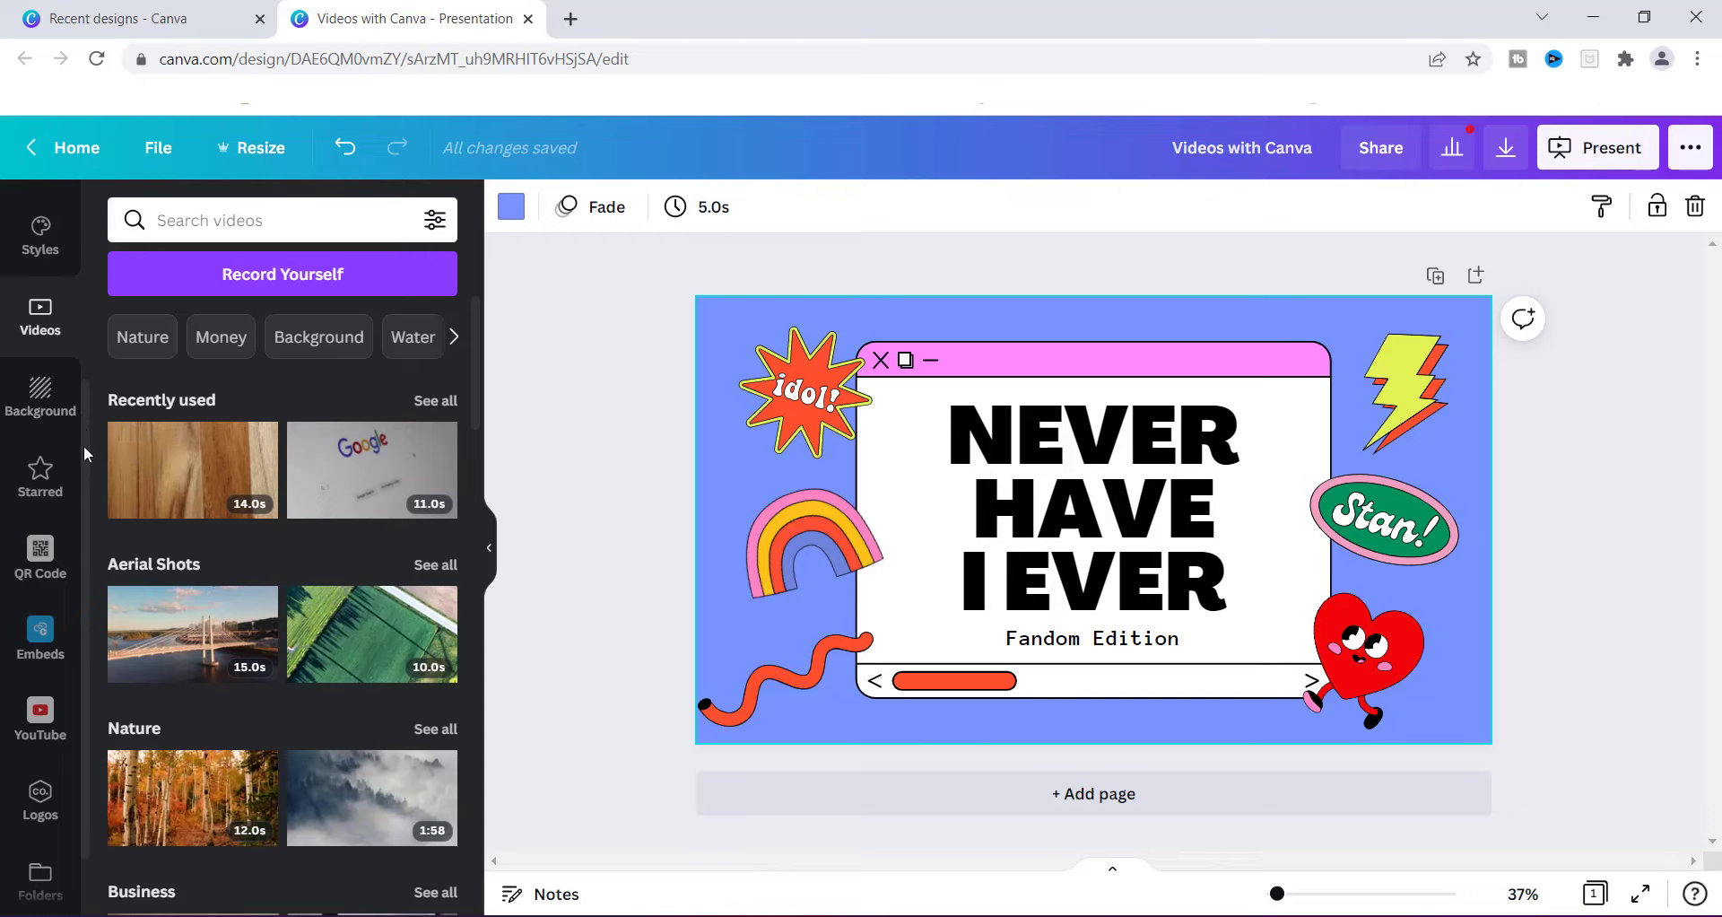
scroll(83, 422, up, 5)
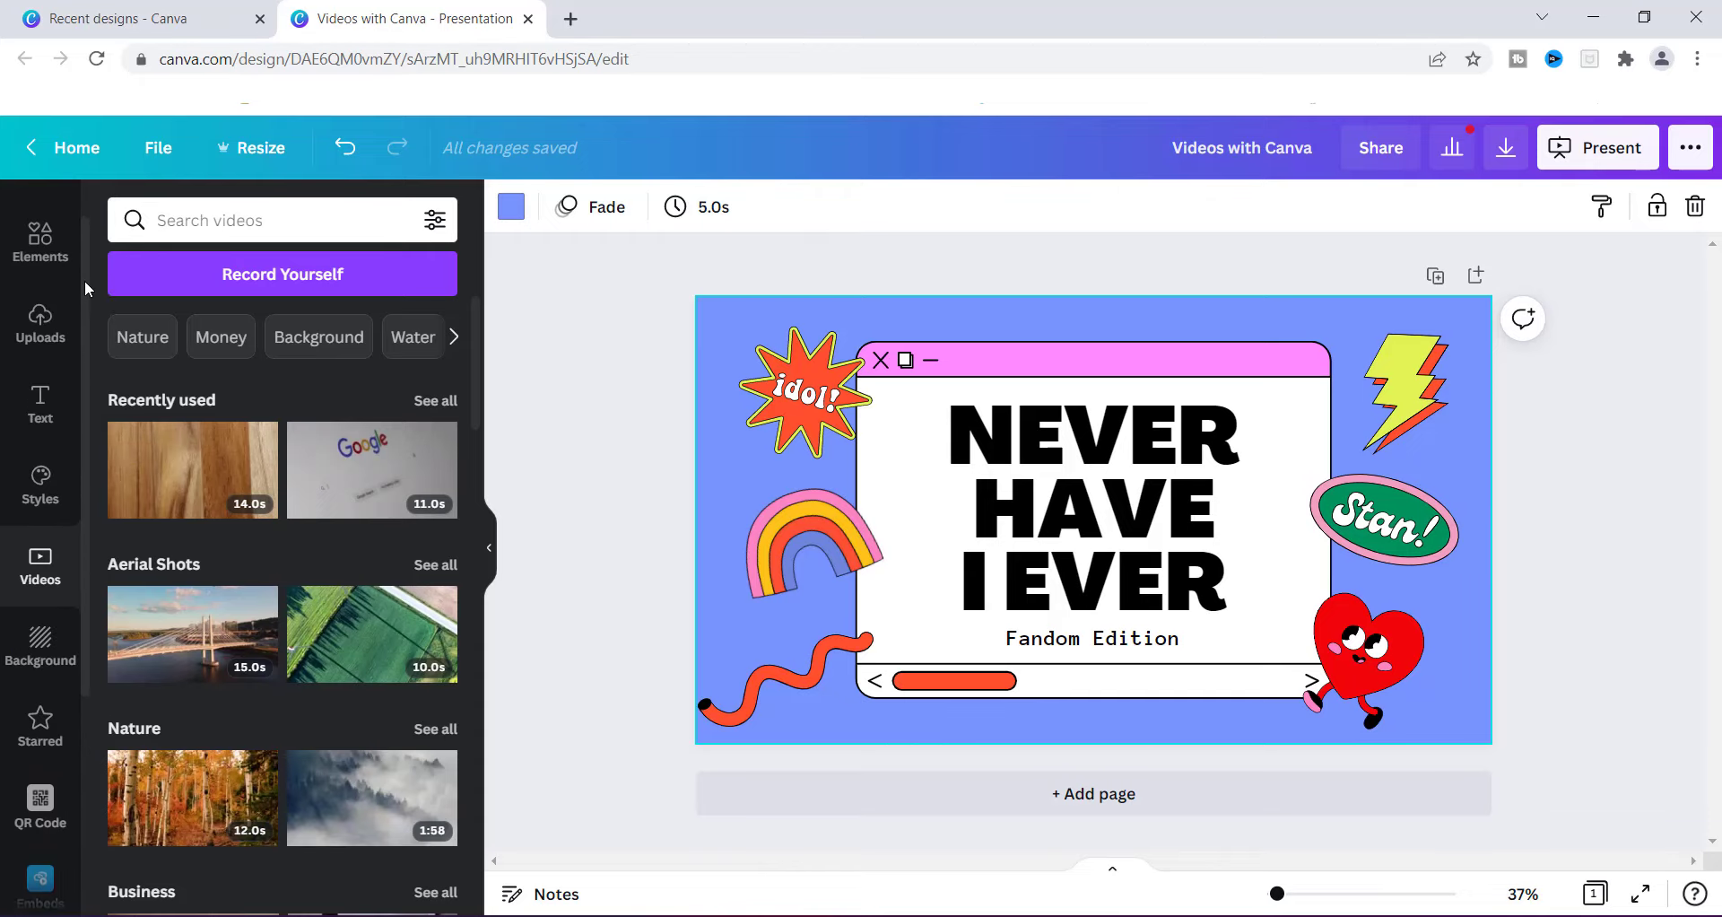
scroll(83, 278, up, 1)
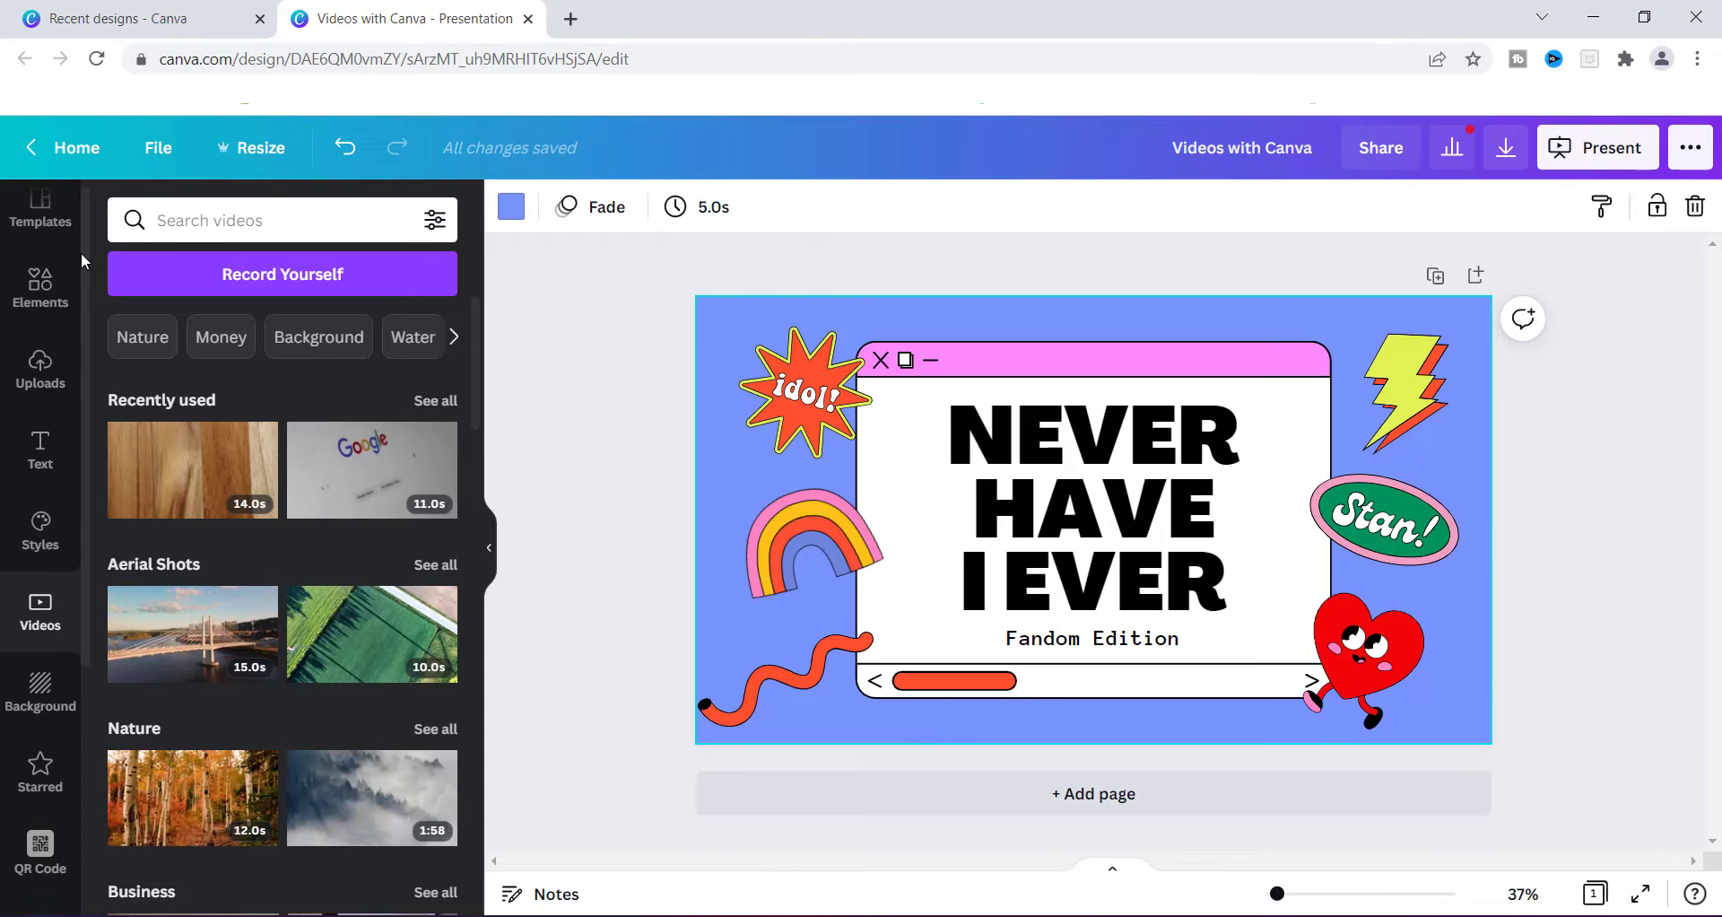
Upload the "New Canva Clip 2022" video from the "Create and sell on blog" folder to the uploaded videos
click(37, 375)
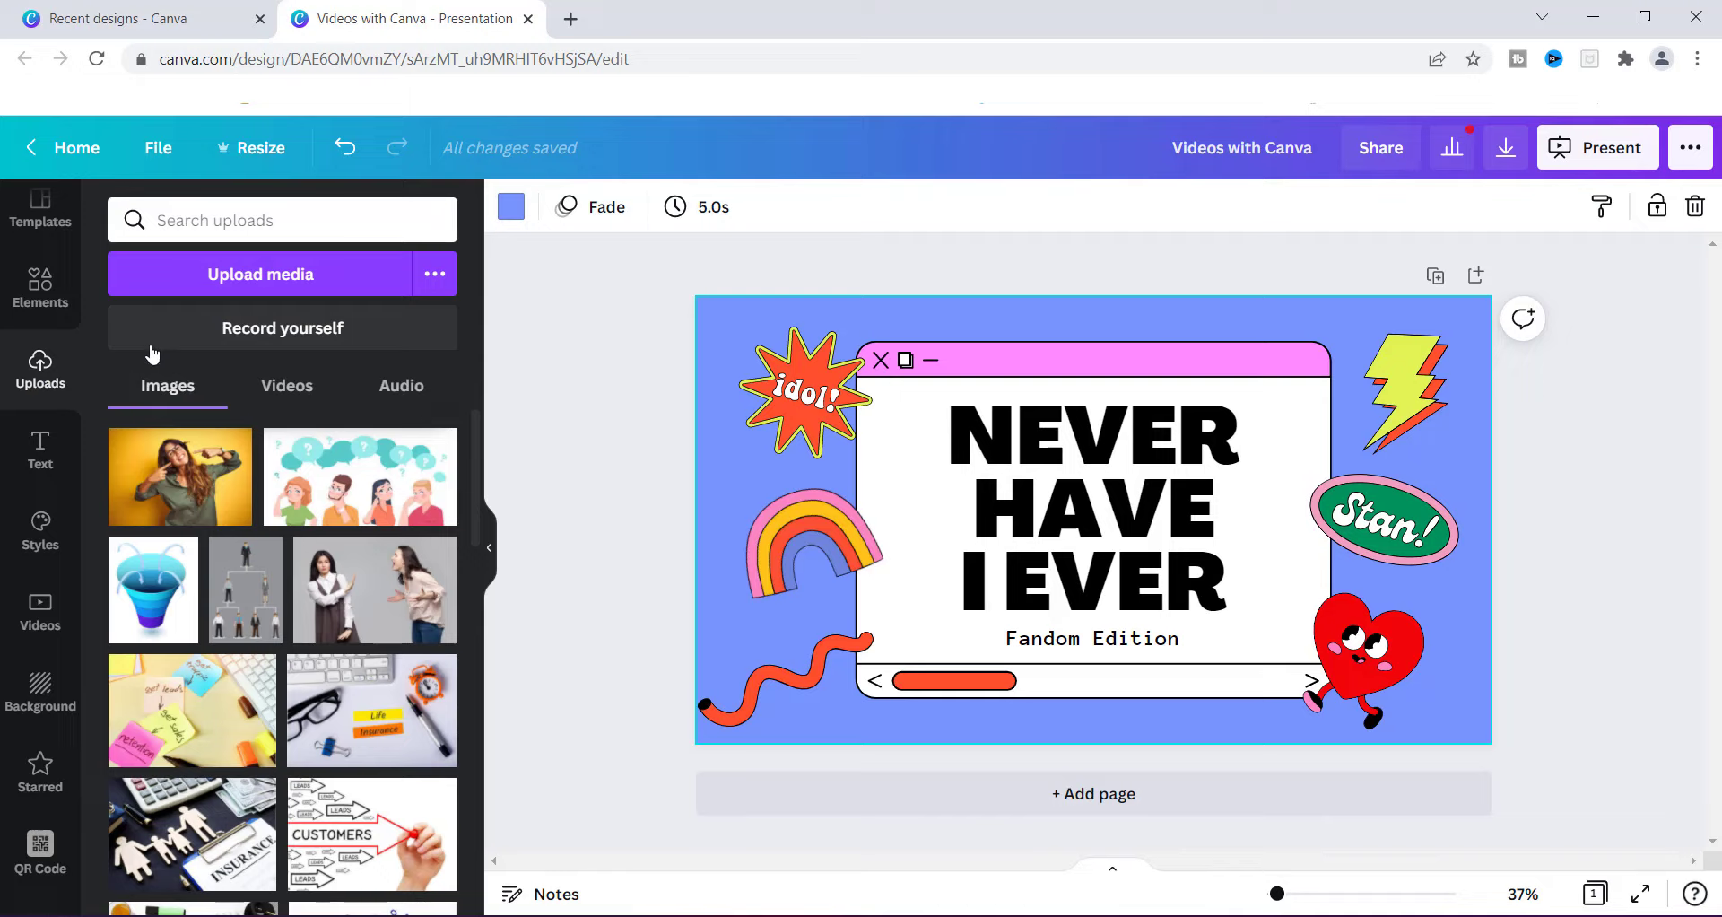
click(293, 401)
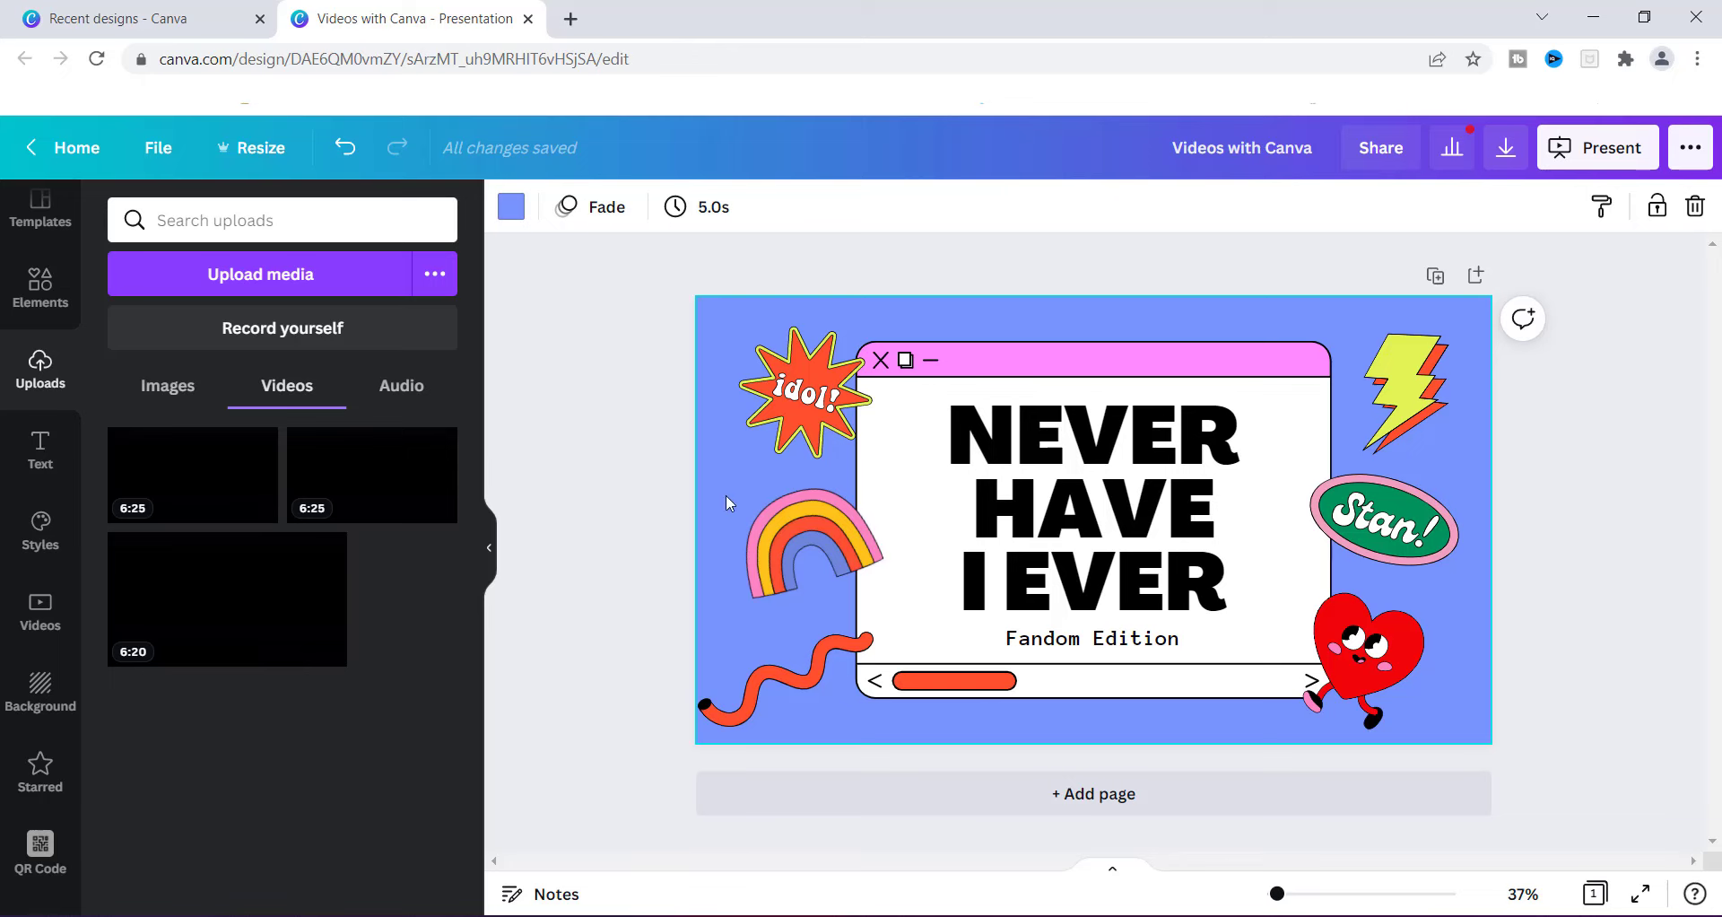
click(1045, 916)
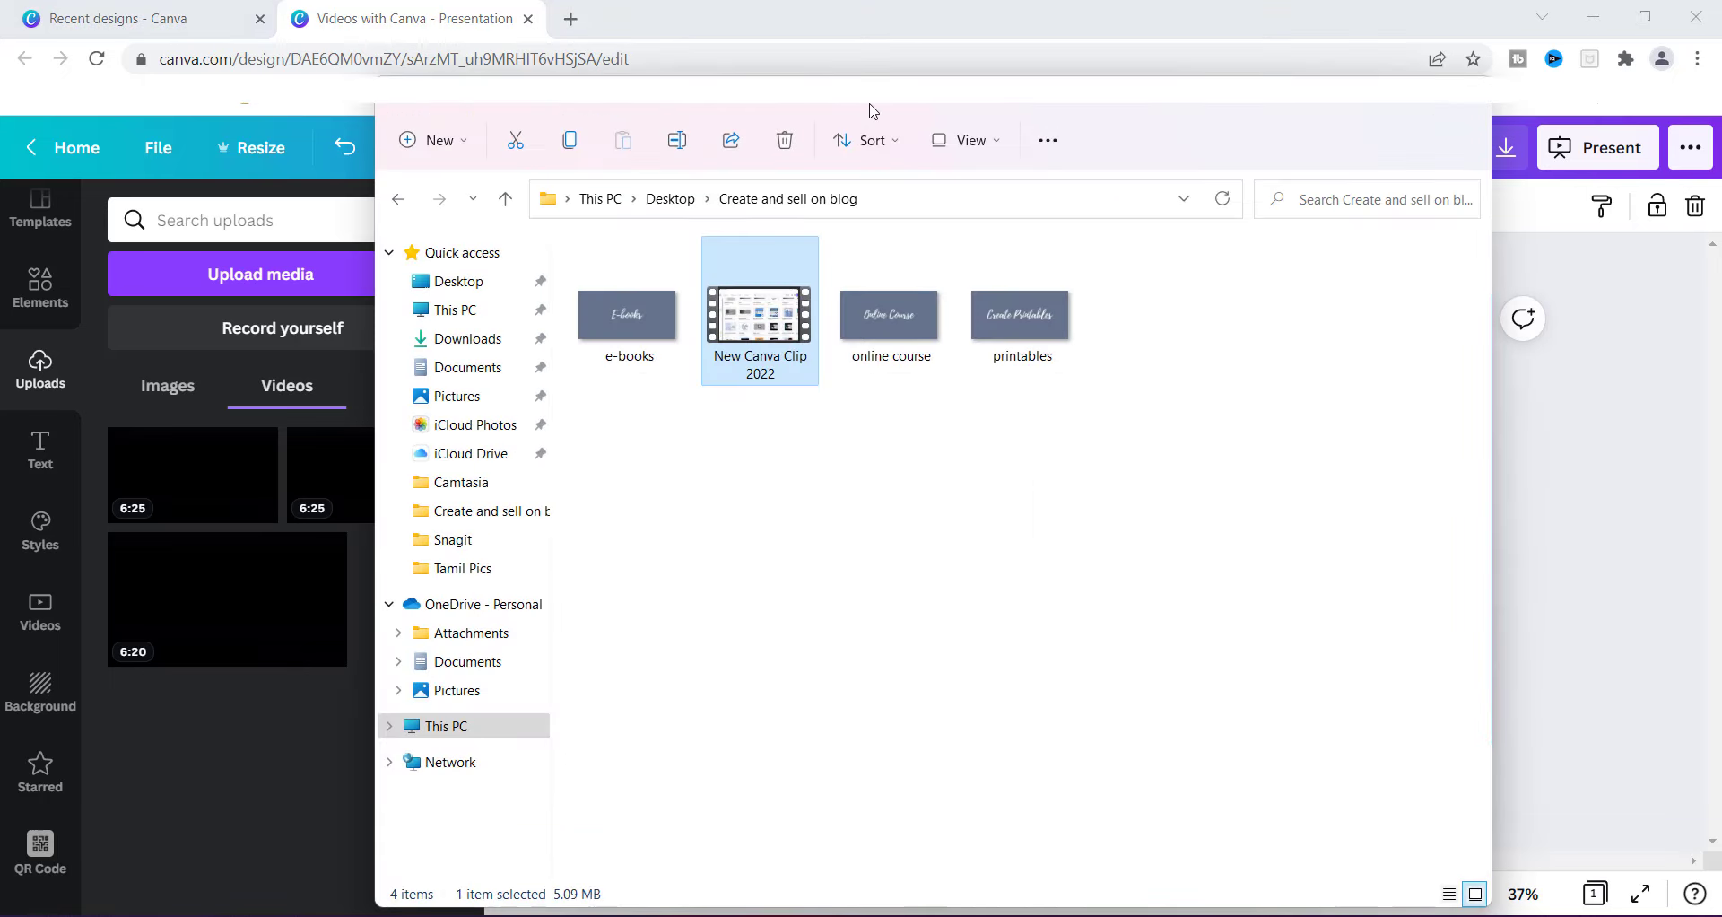
drag(869, 113, 1009, 413)
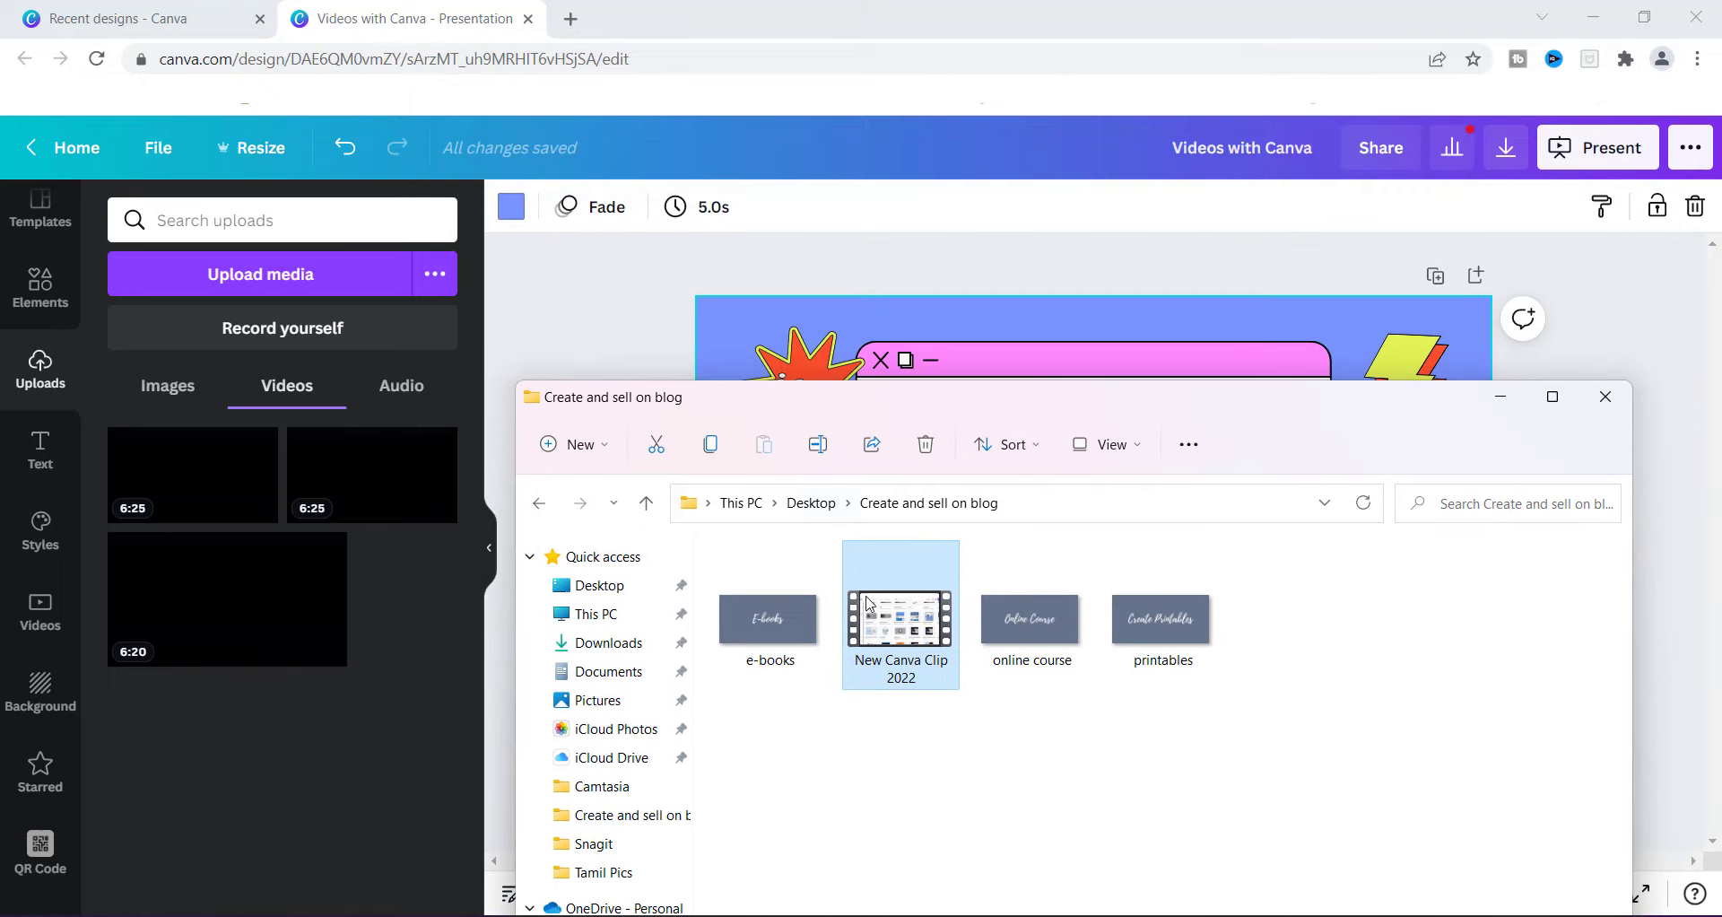
drag(906, 633, 261, 802)
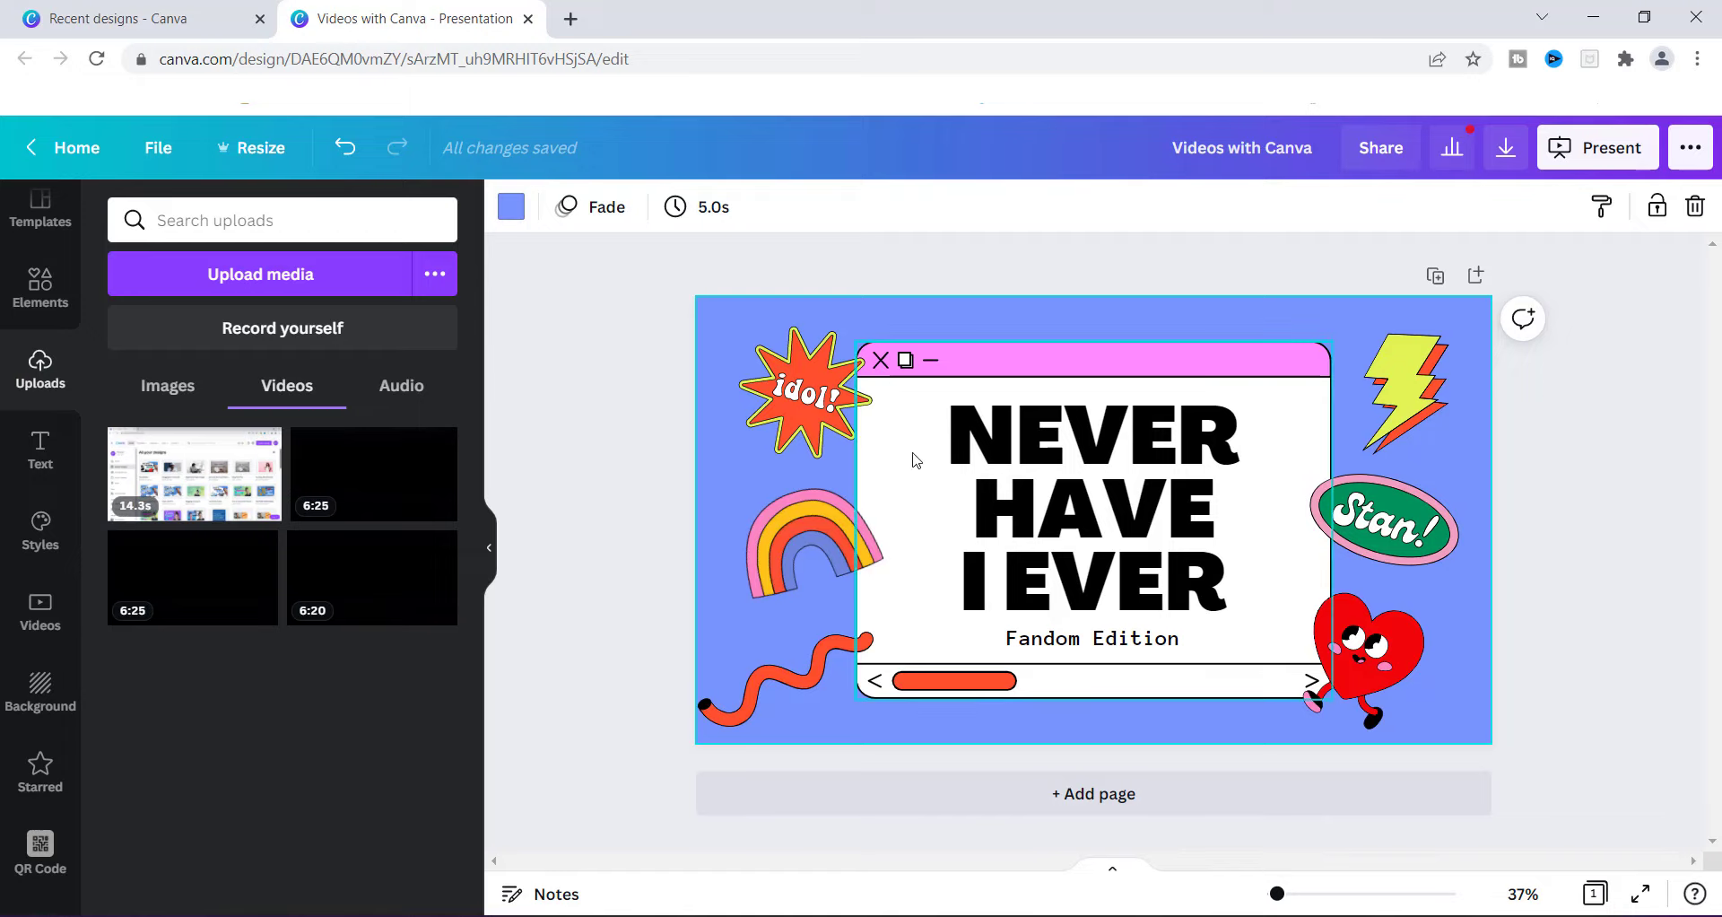
Delete the "NEVER HAVE I EVER" title from the slide
click(1128, 519)
key(Delete)
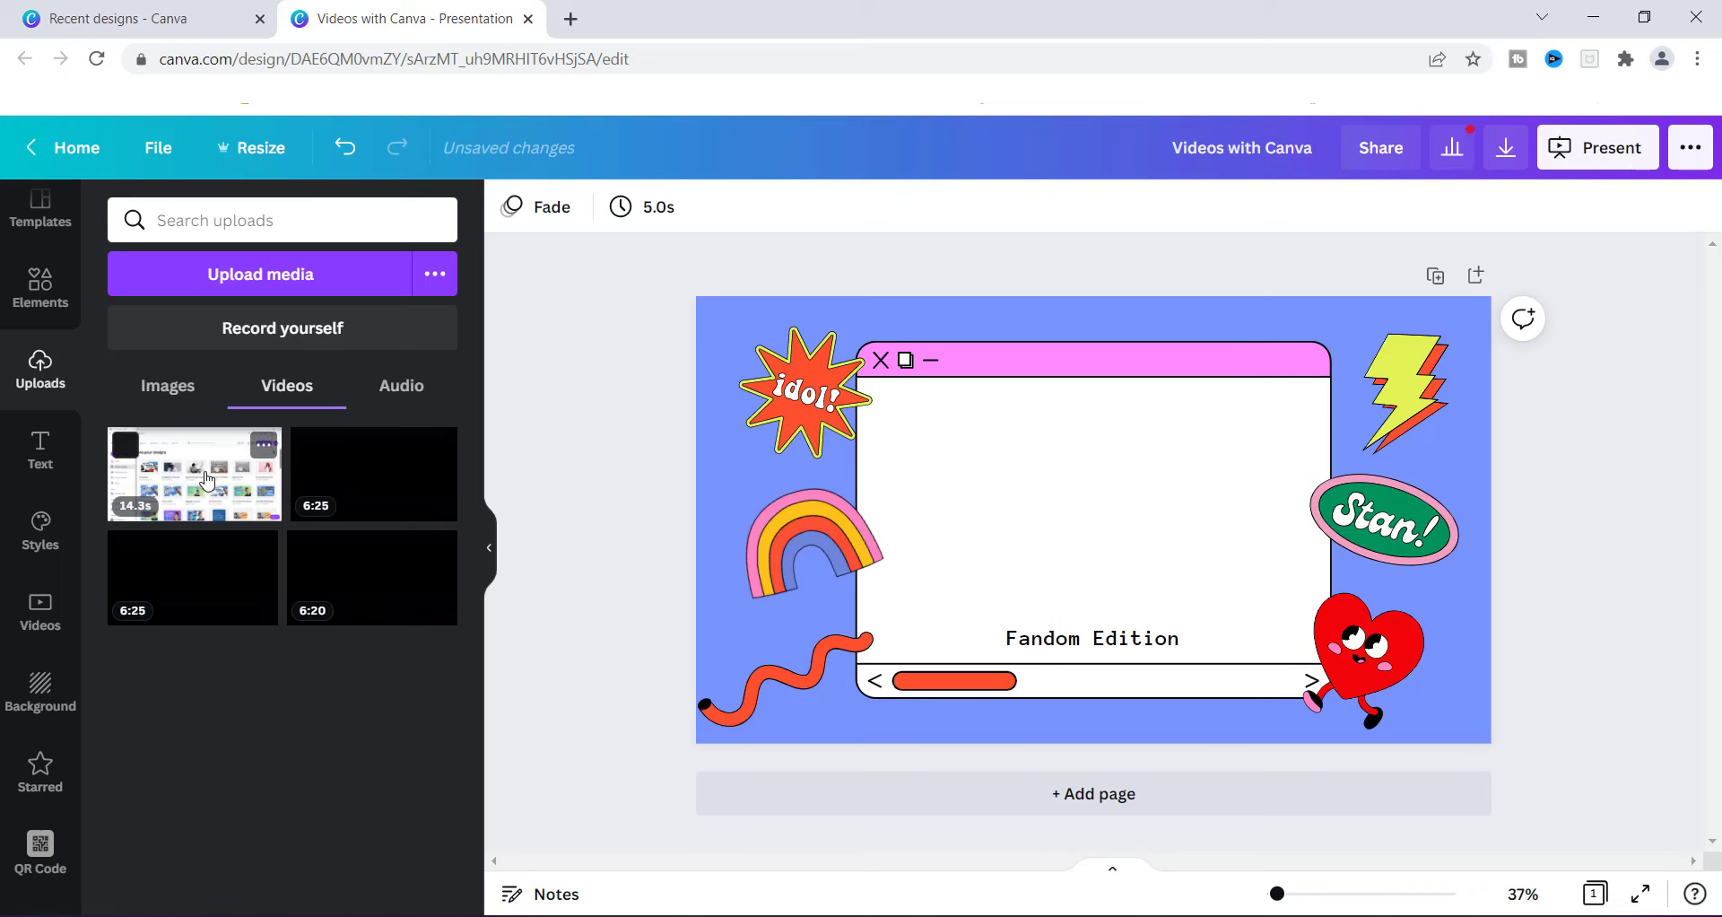
Add the uploaded 14.3 s clip to the slide, shrink it and fit it into the browser-window frame
click(206, 480)
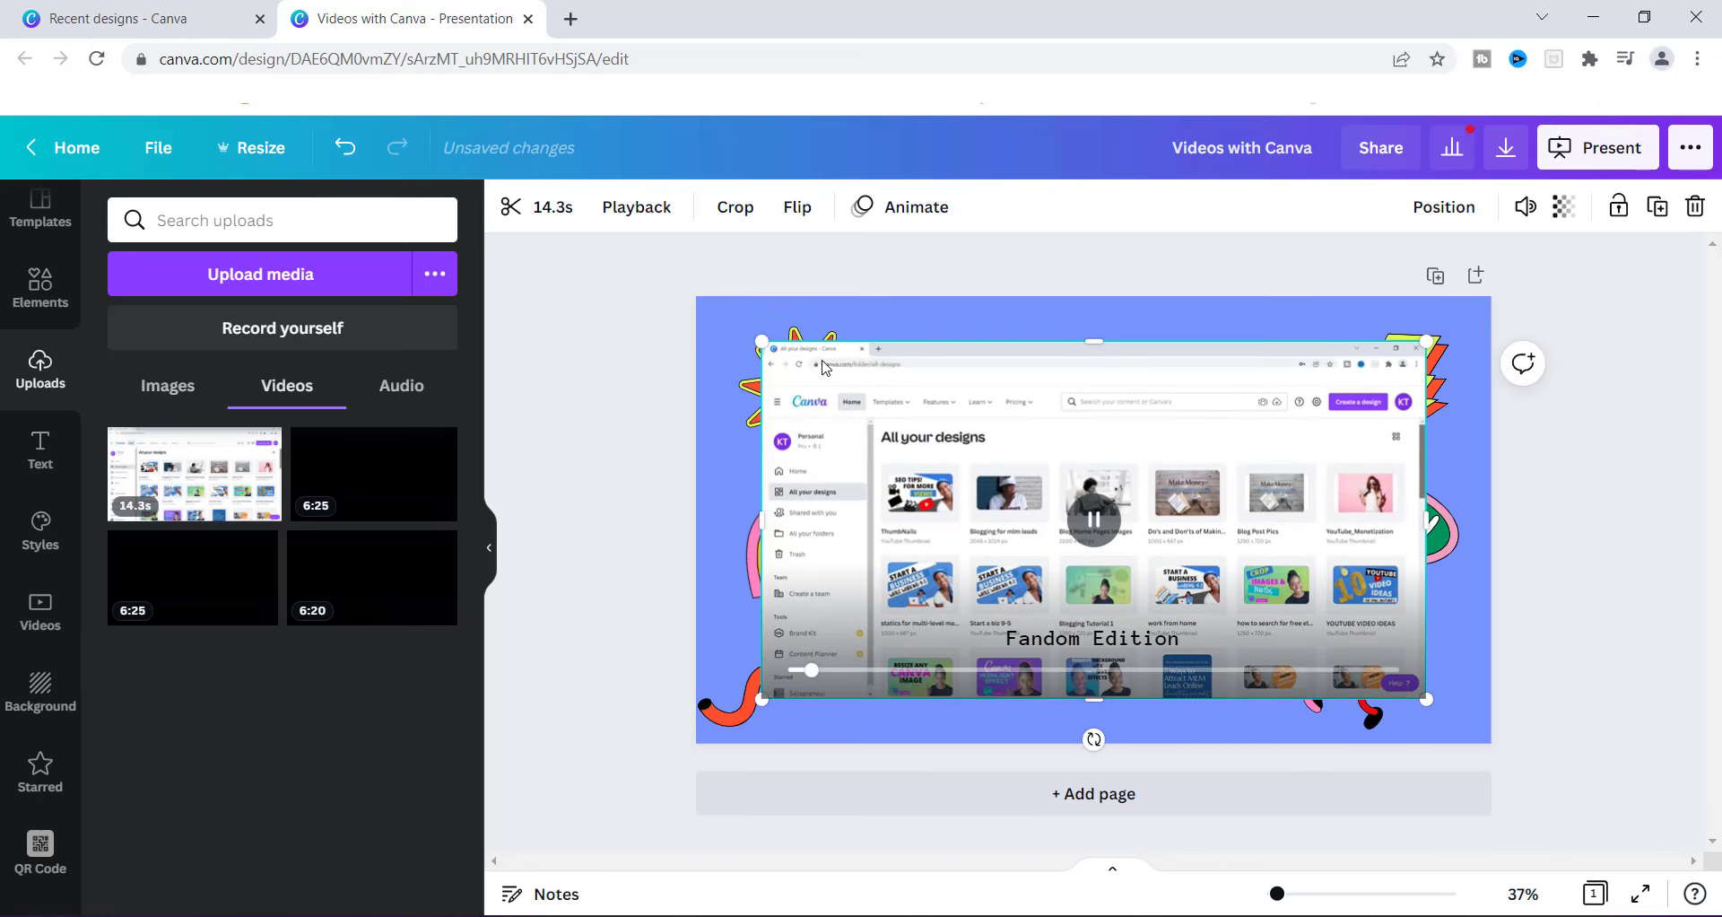
drag(761, 341, 908, 419)
drag(1426, 419, 1328, 464)
drag(1156, 520, 1146, 441)
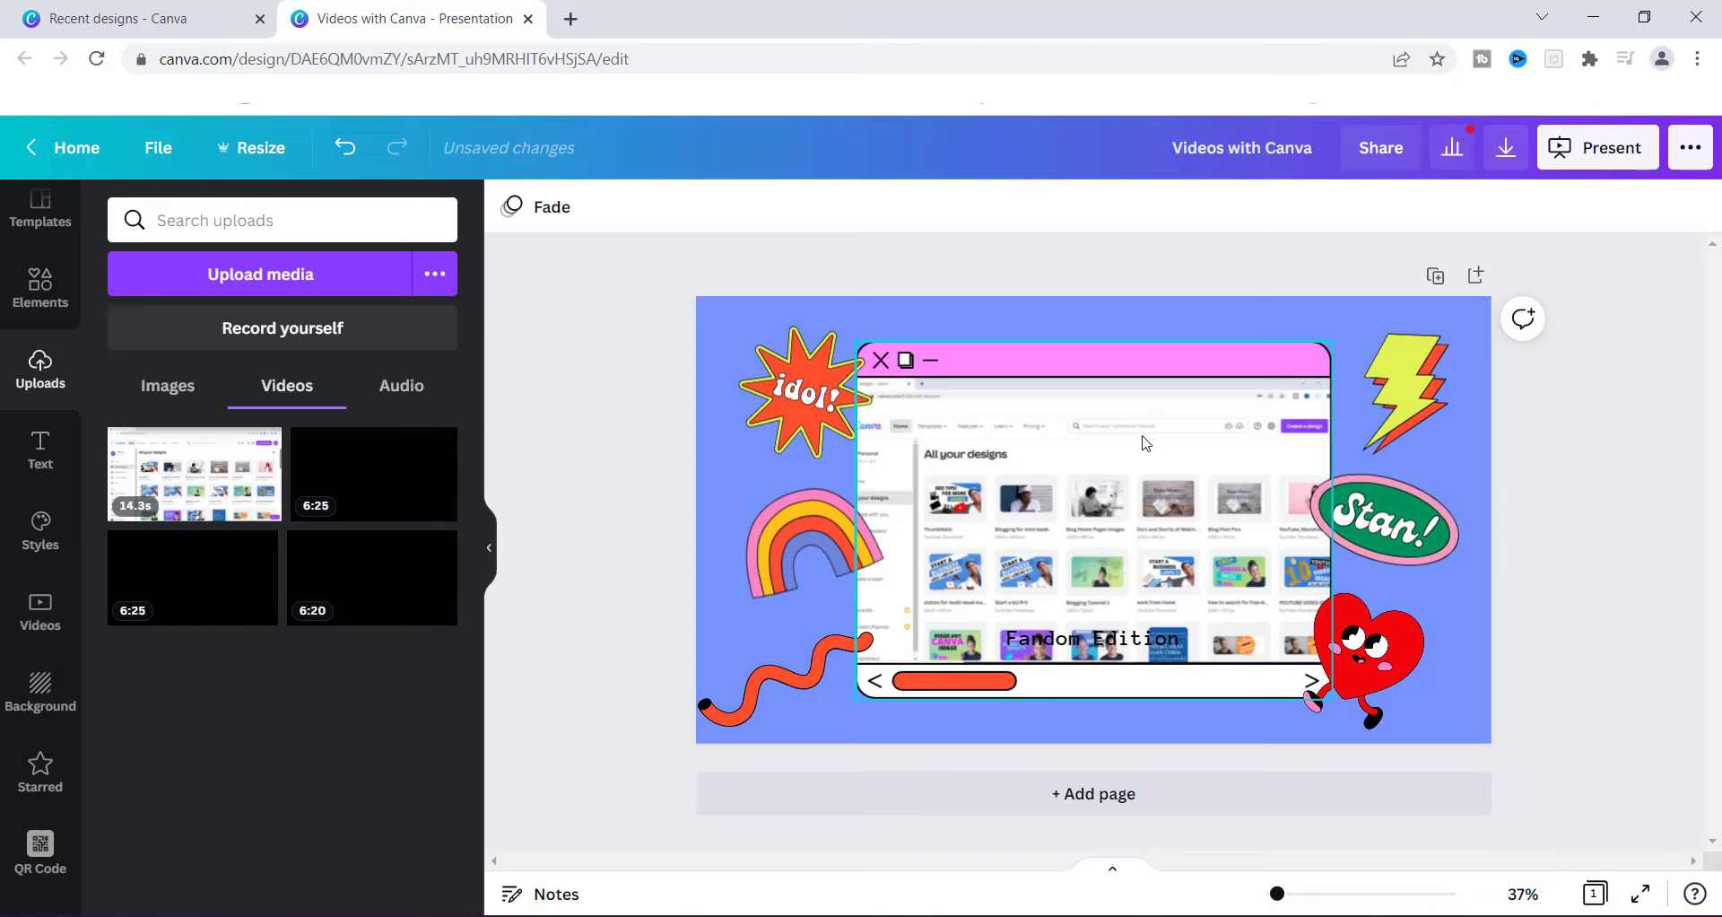
click(1086, 536)
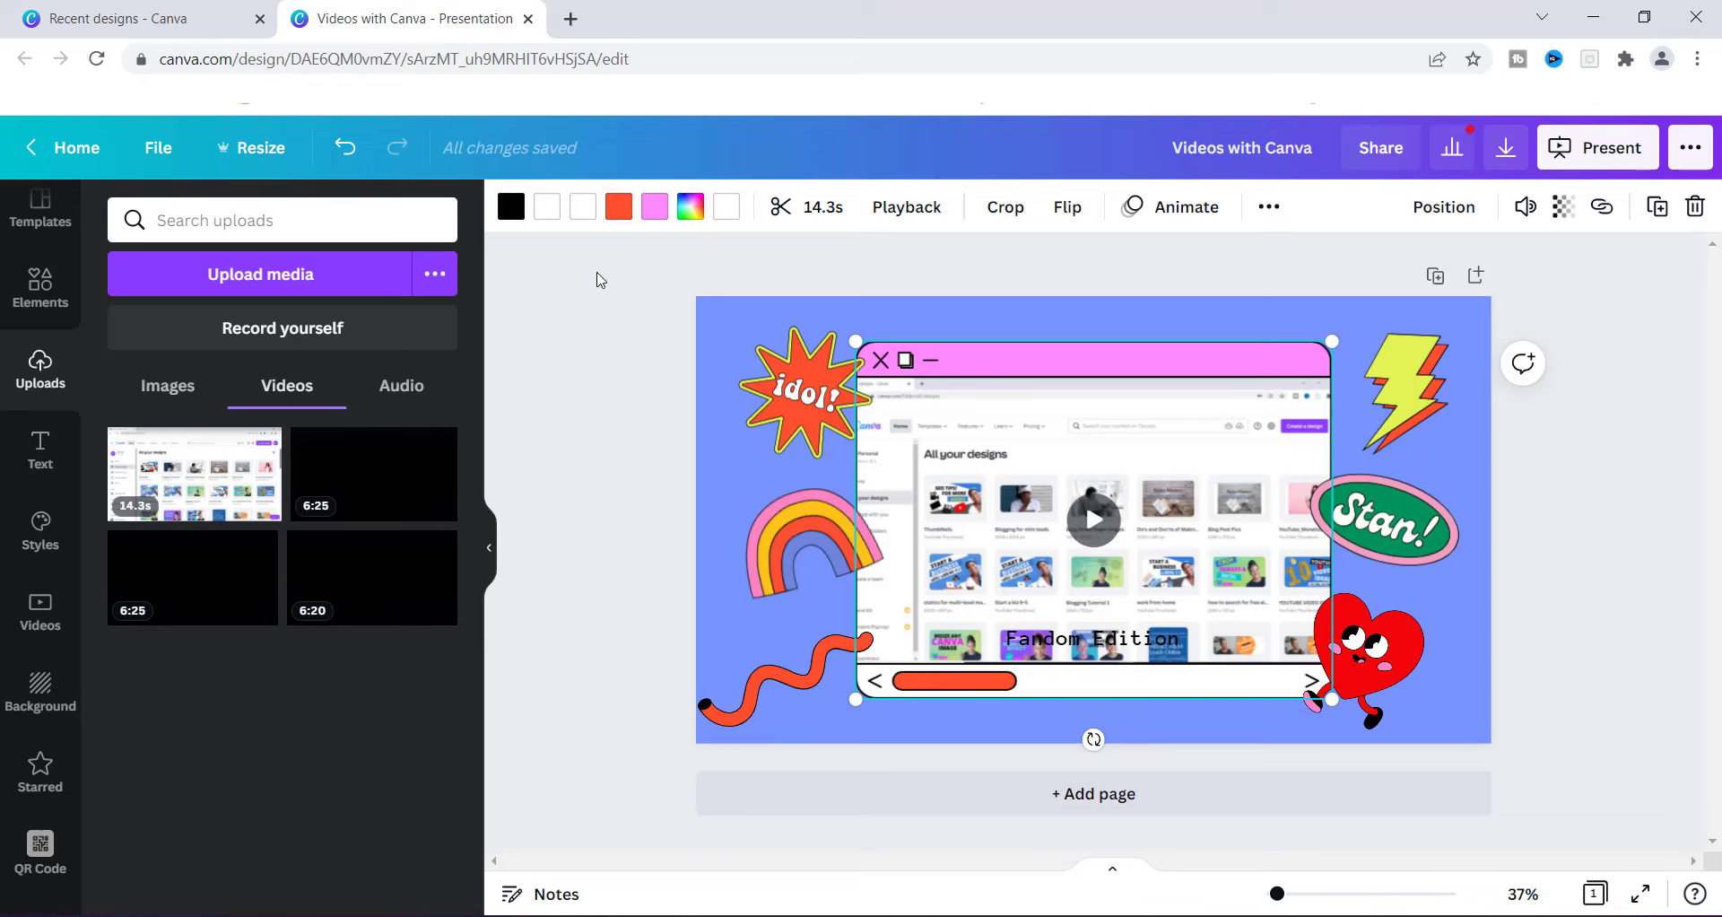
Undo the clip's placement and last resize, and delete the clip from the slide
click(345, 158)
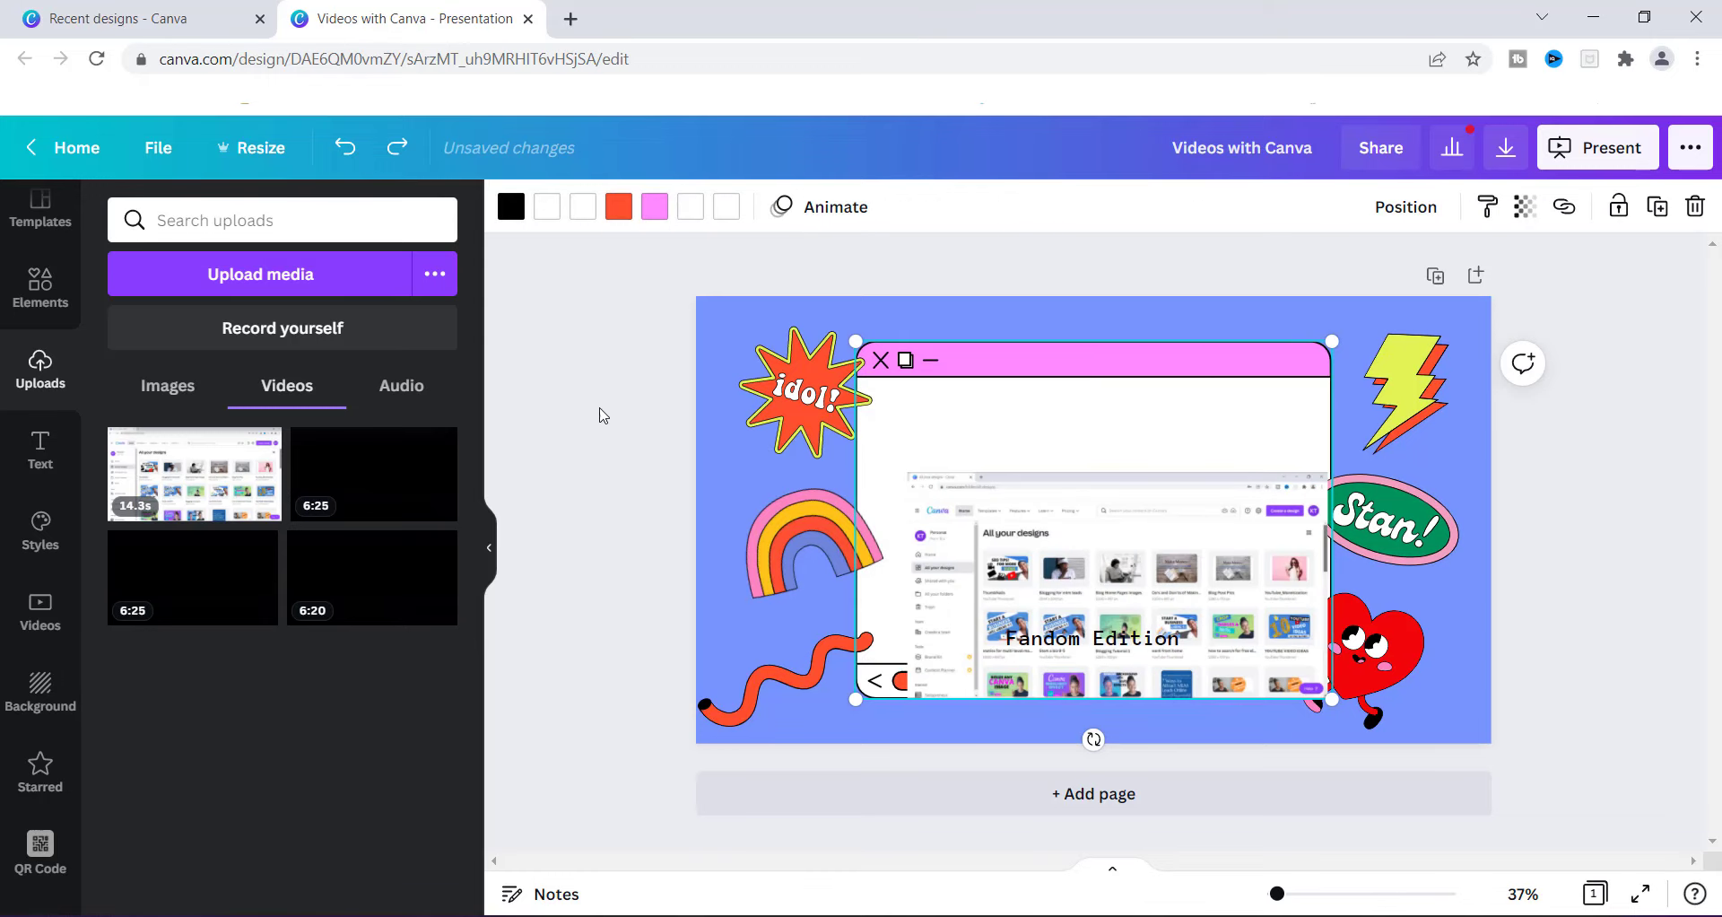
click(346, 158)
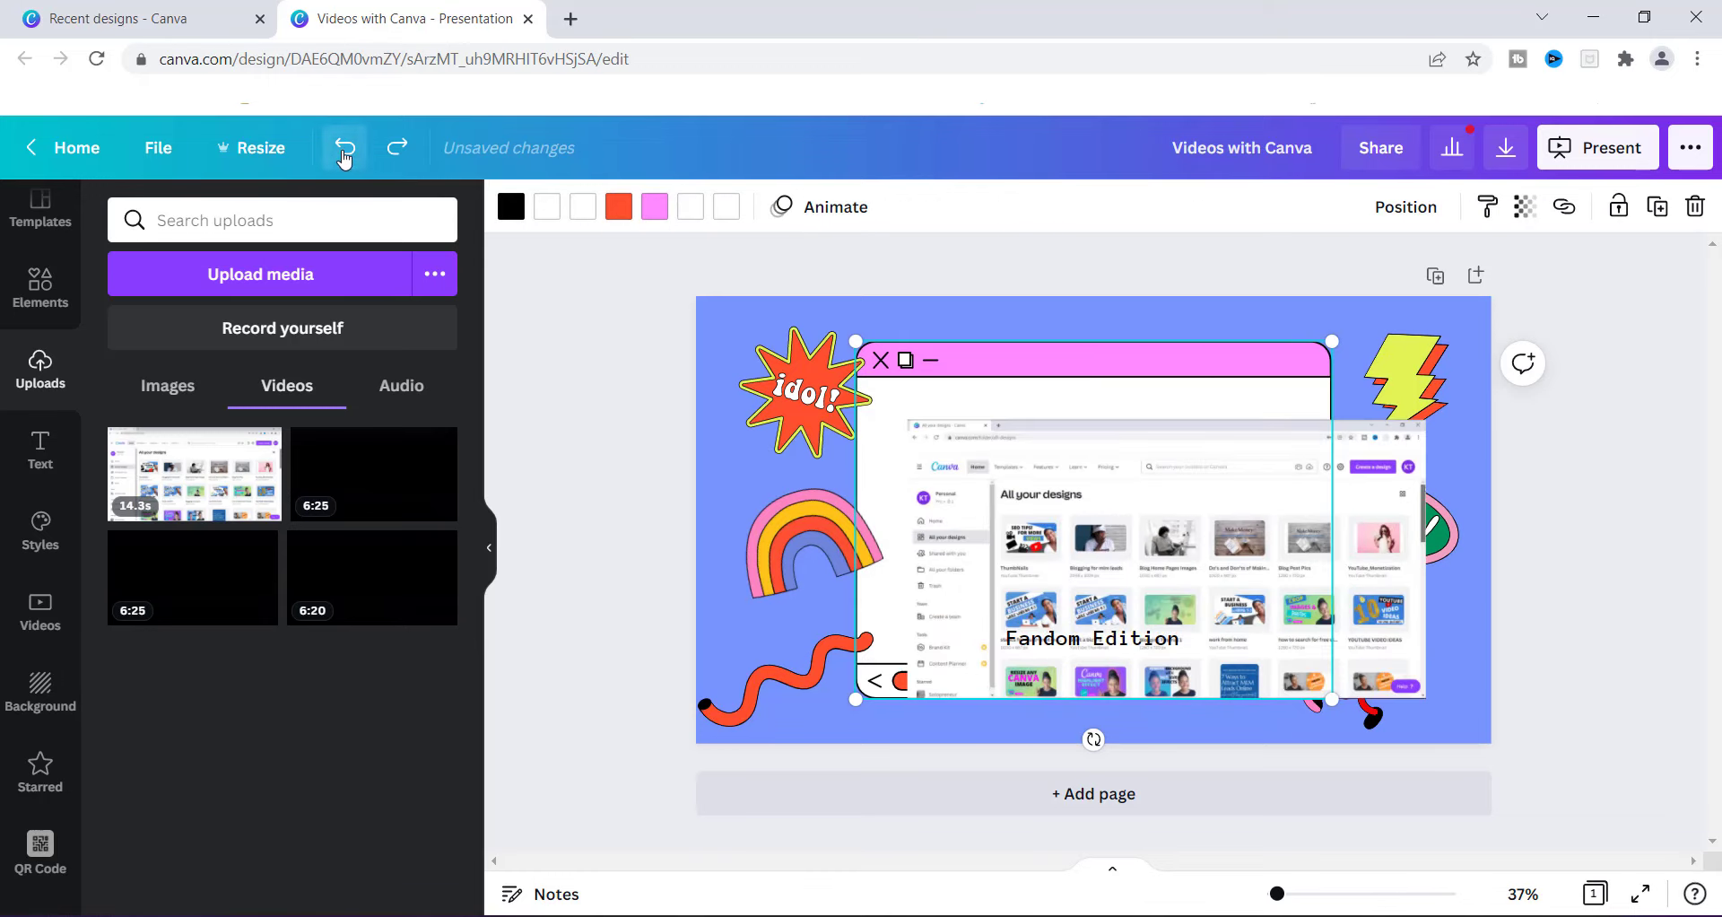
click(1154, 668)
key(Delete)
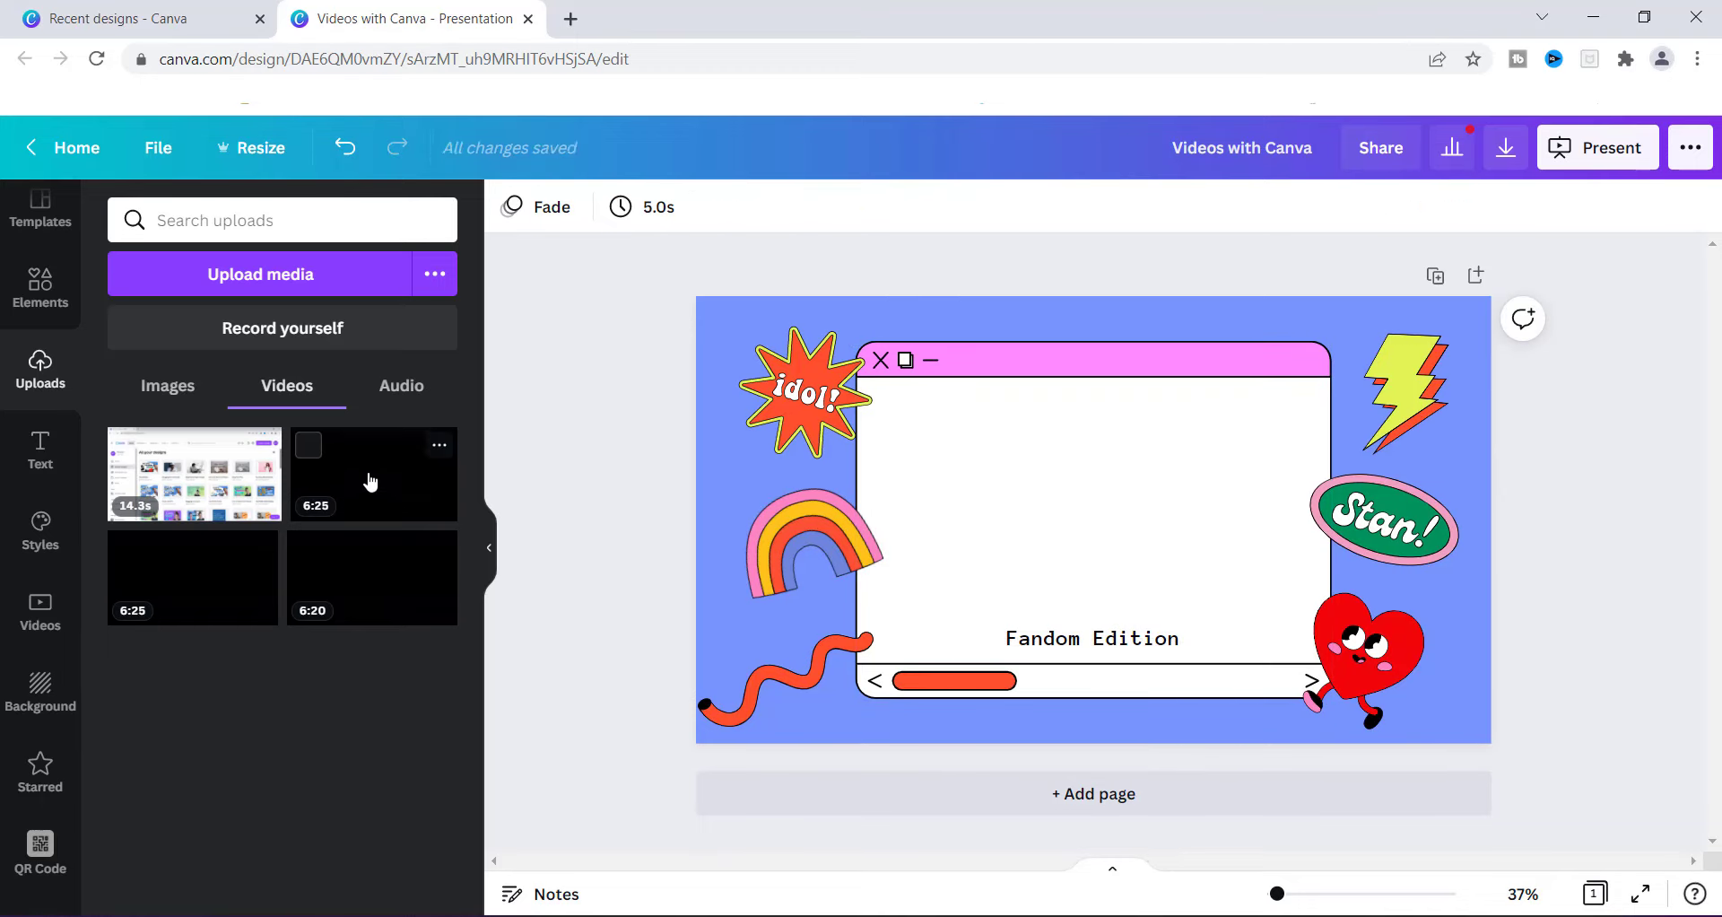
Place the second-row 6:25 uploaded video inside the browser-window frame on the slide
click(182, 597)
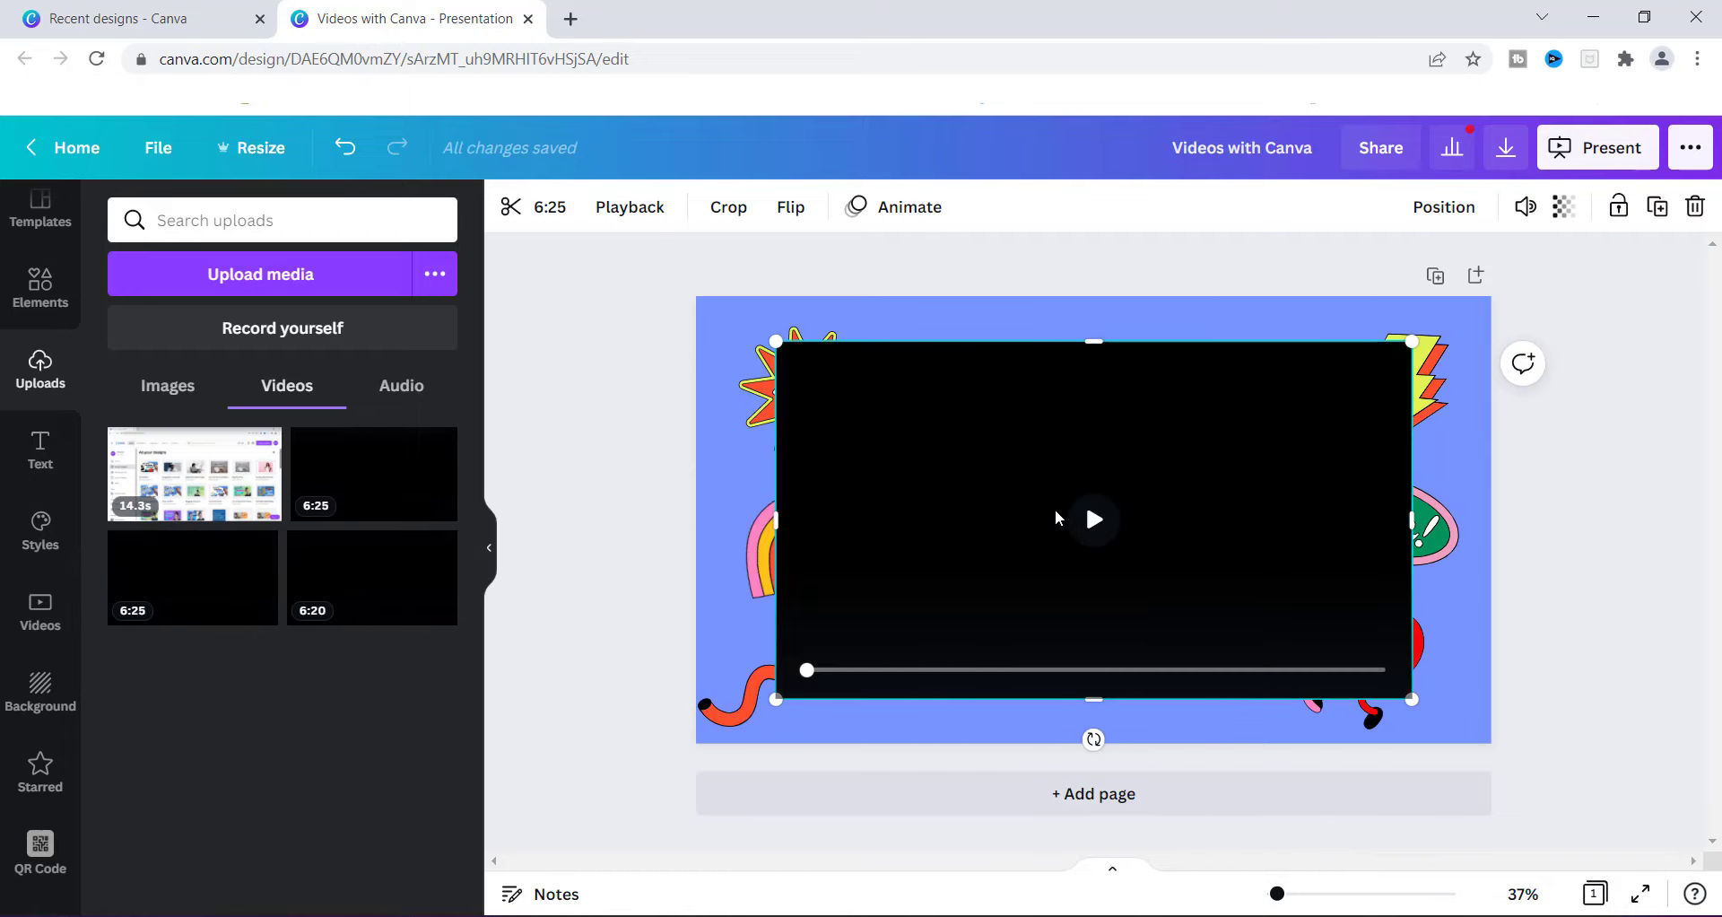
key(Delete)
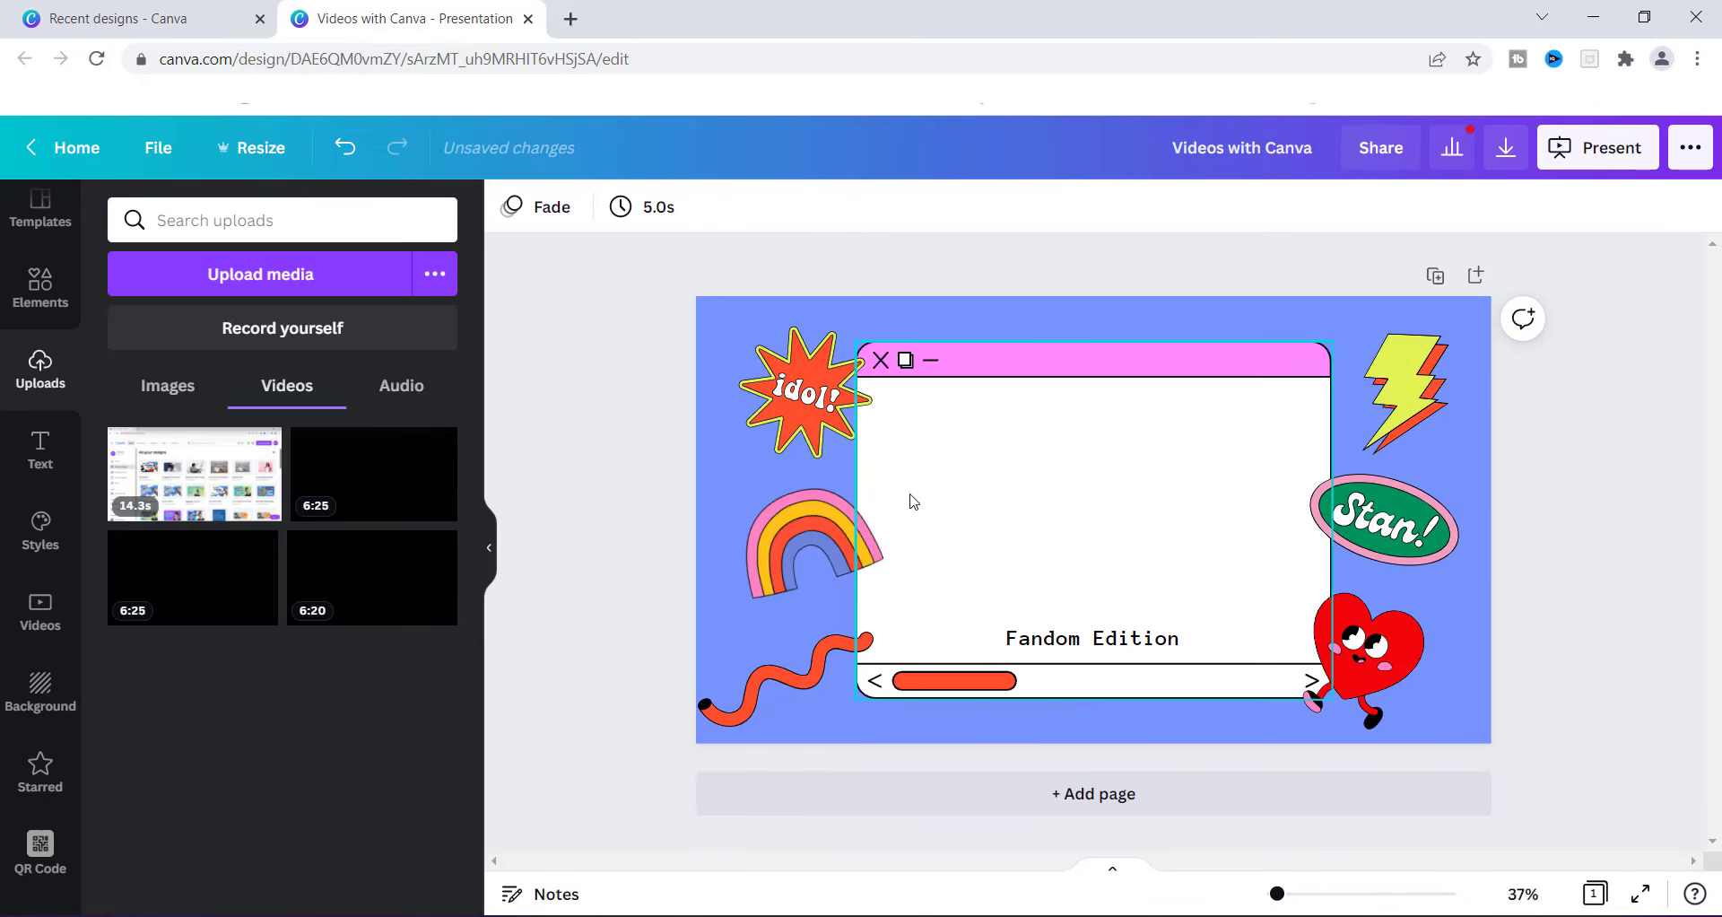
drag(219, 562, 945, 492)
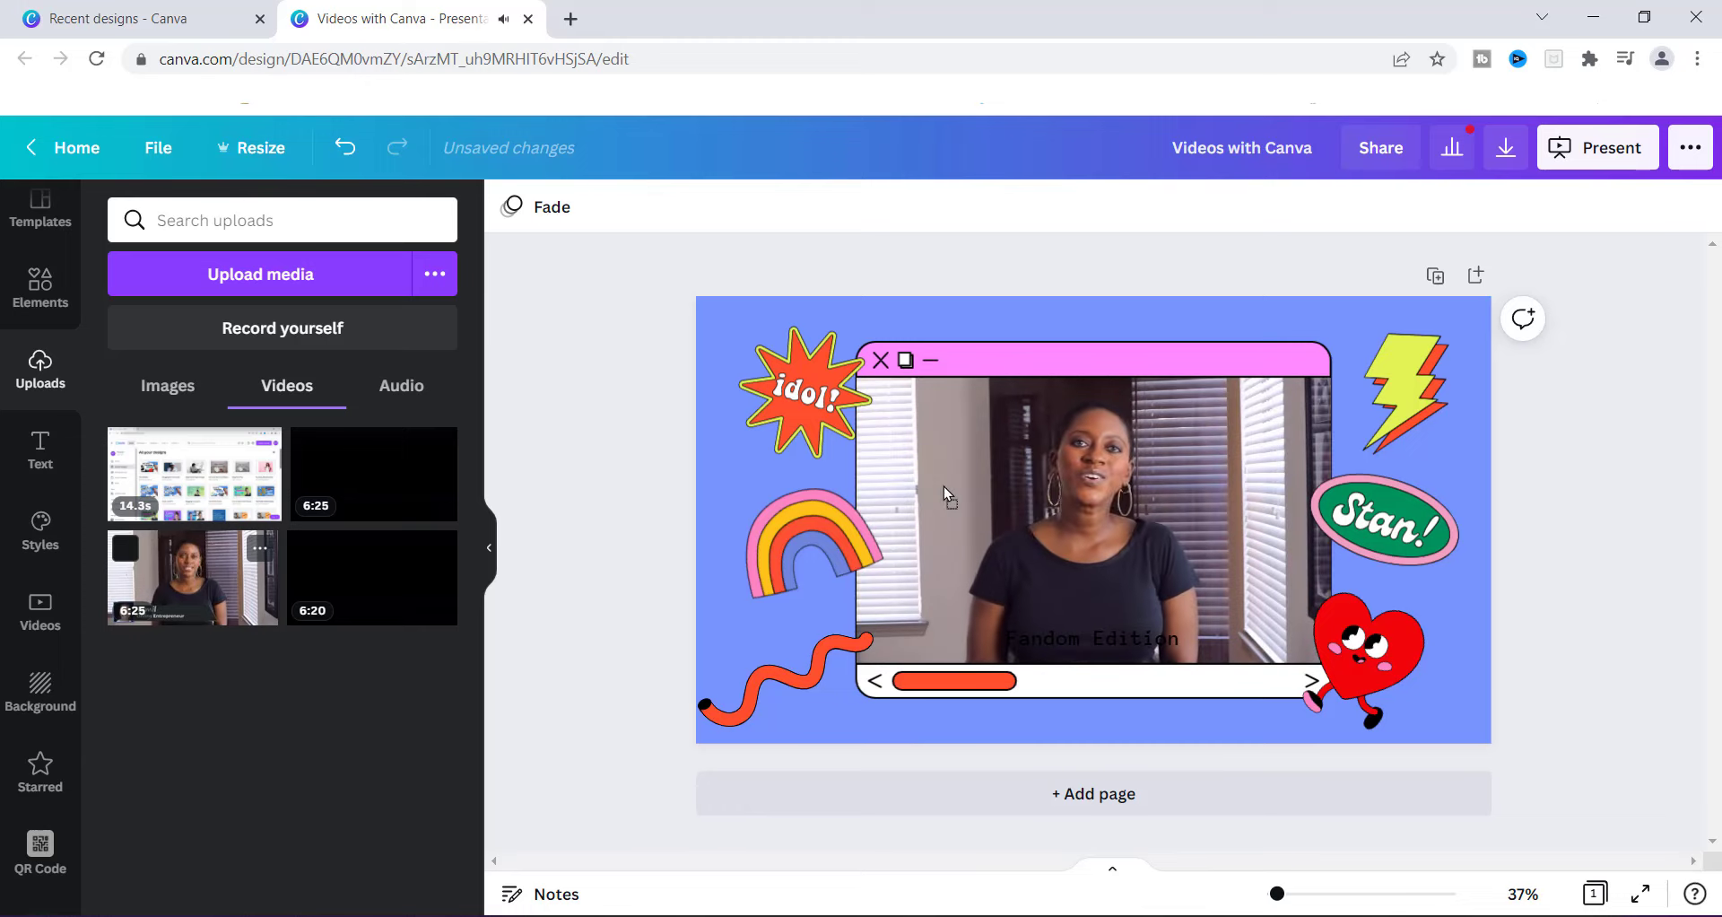
click(1079, 519)
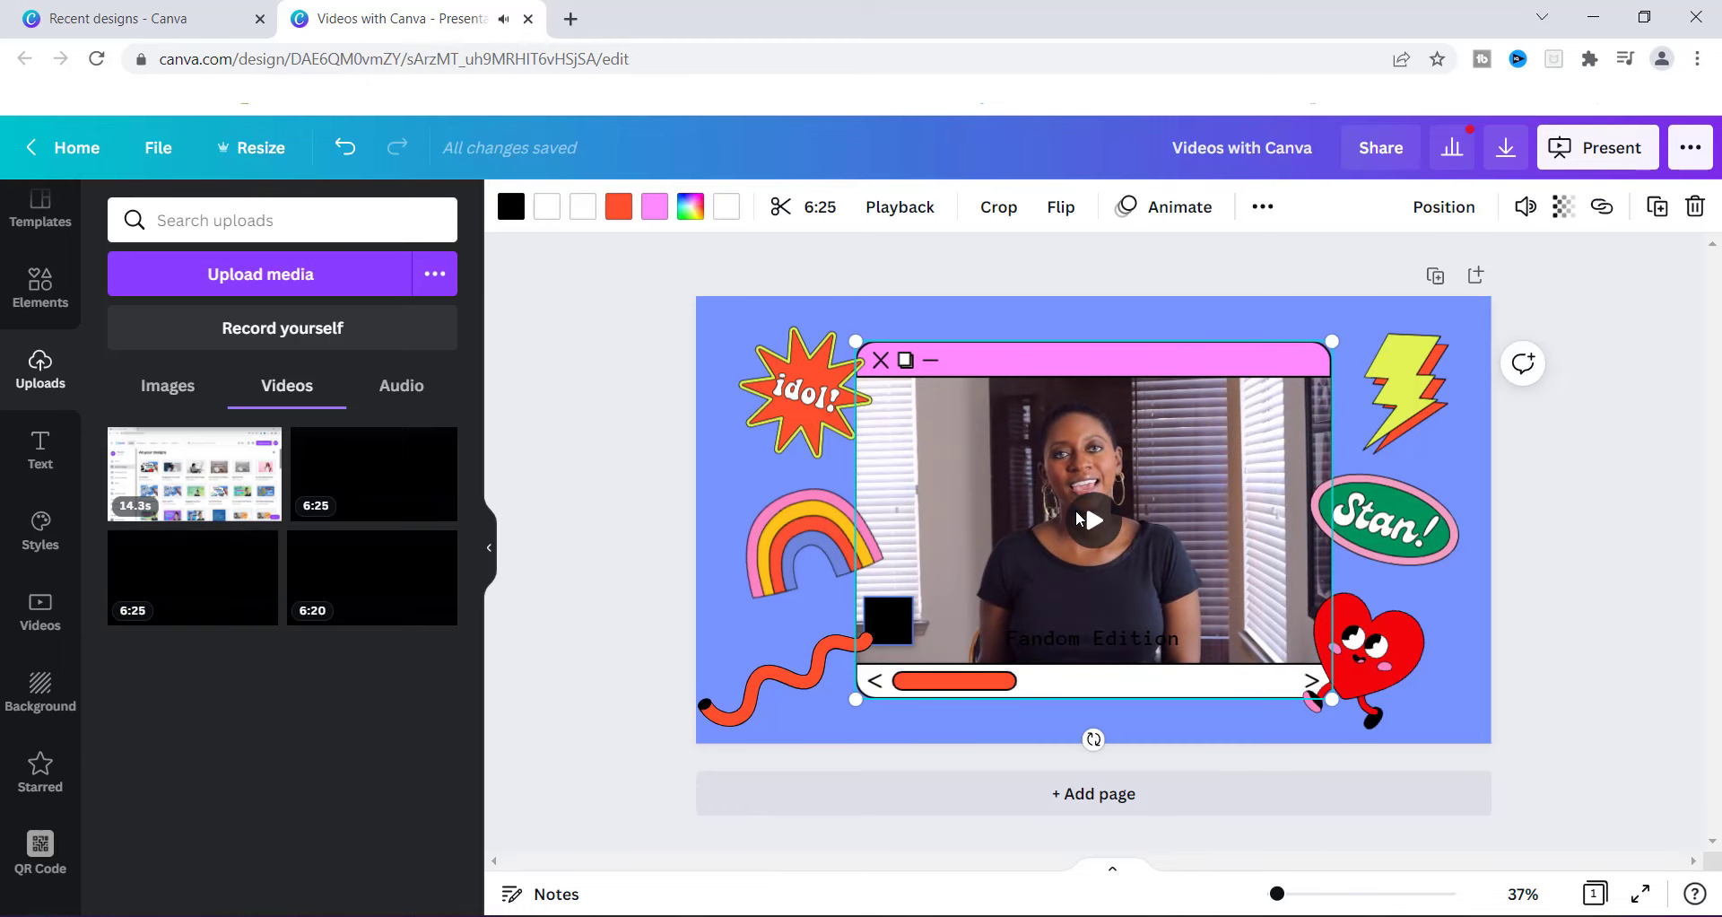
mouse_move(950, 635)
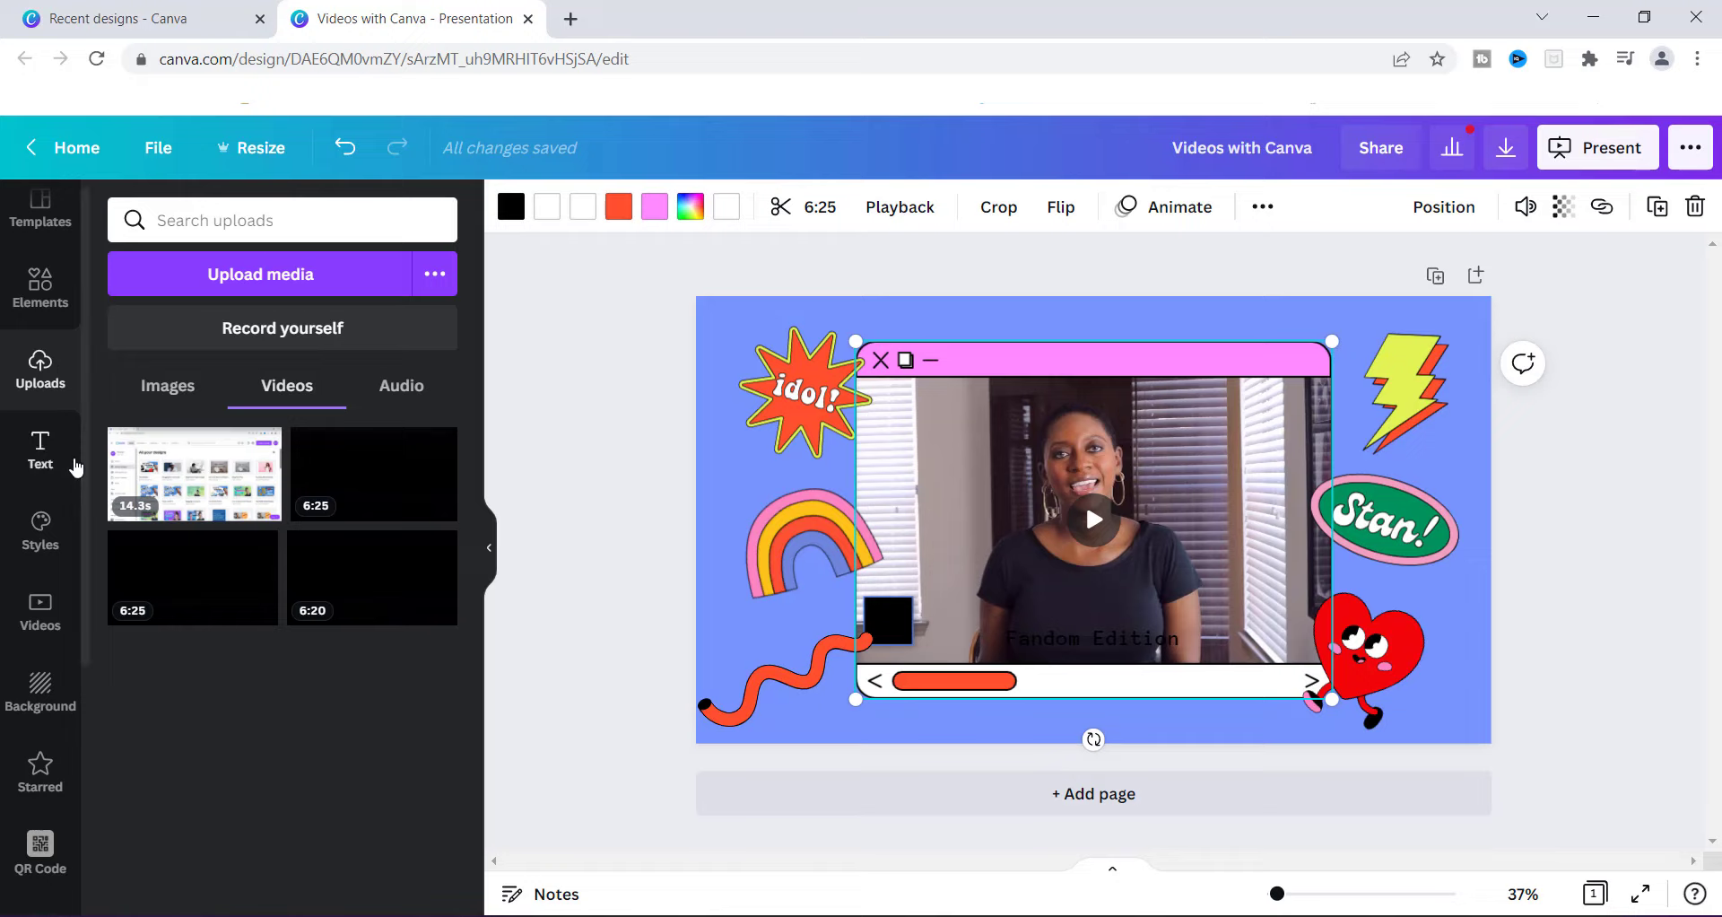
Remove the Embeds and YouTube apps from the editor's sidebar
scroll(88, 487, down, 3)
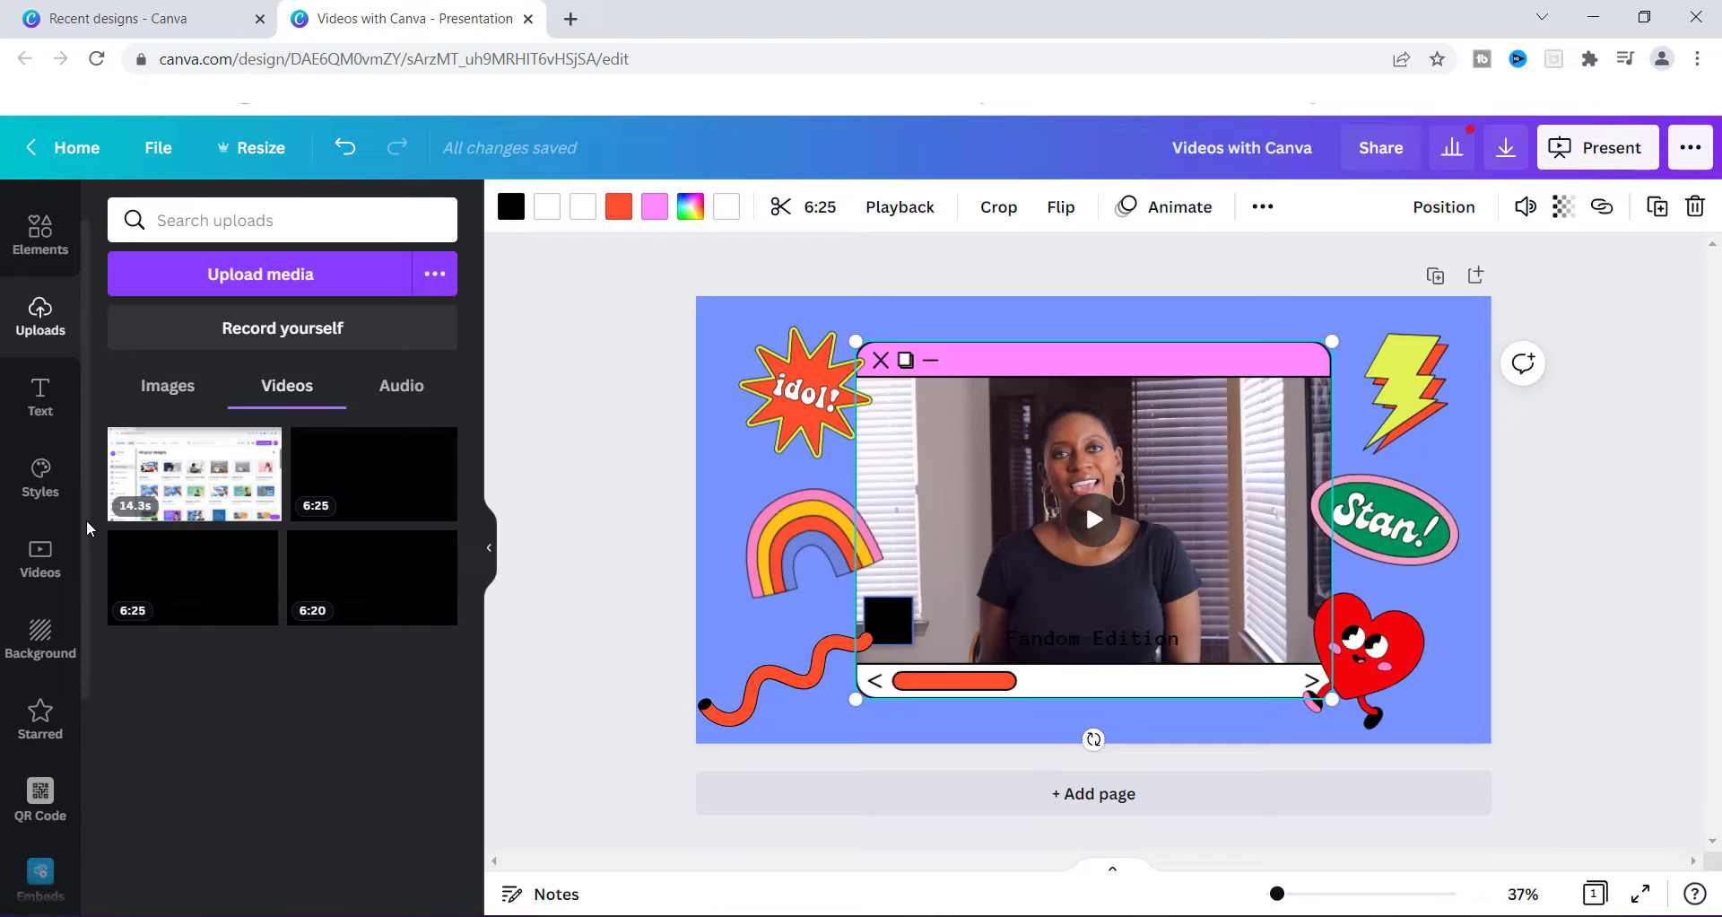
scroll(78, 619, down, 1)
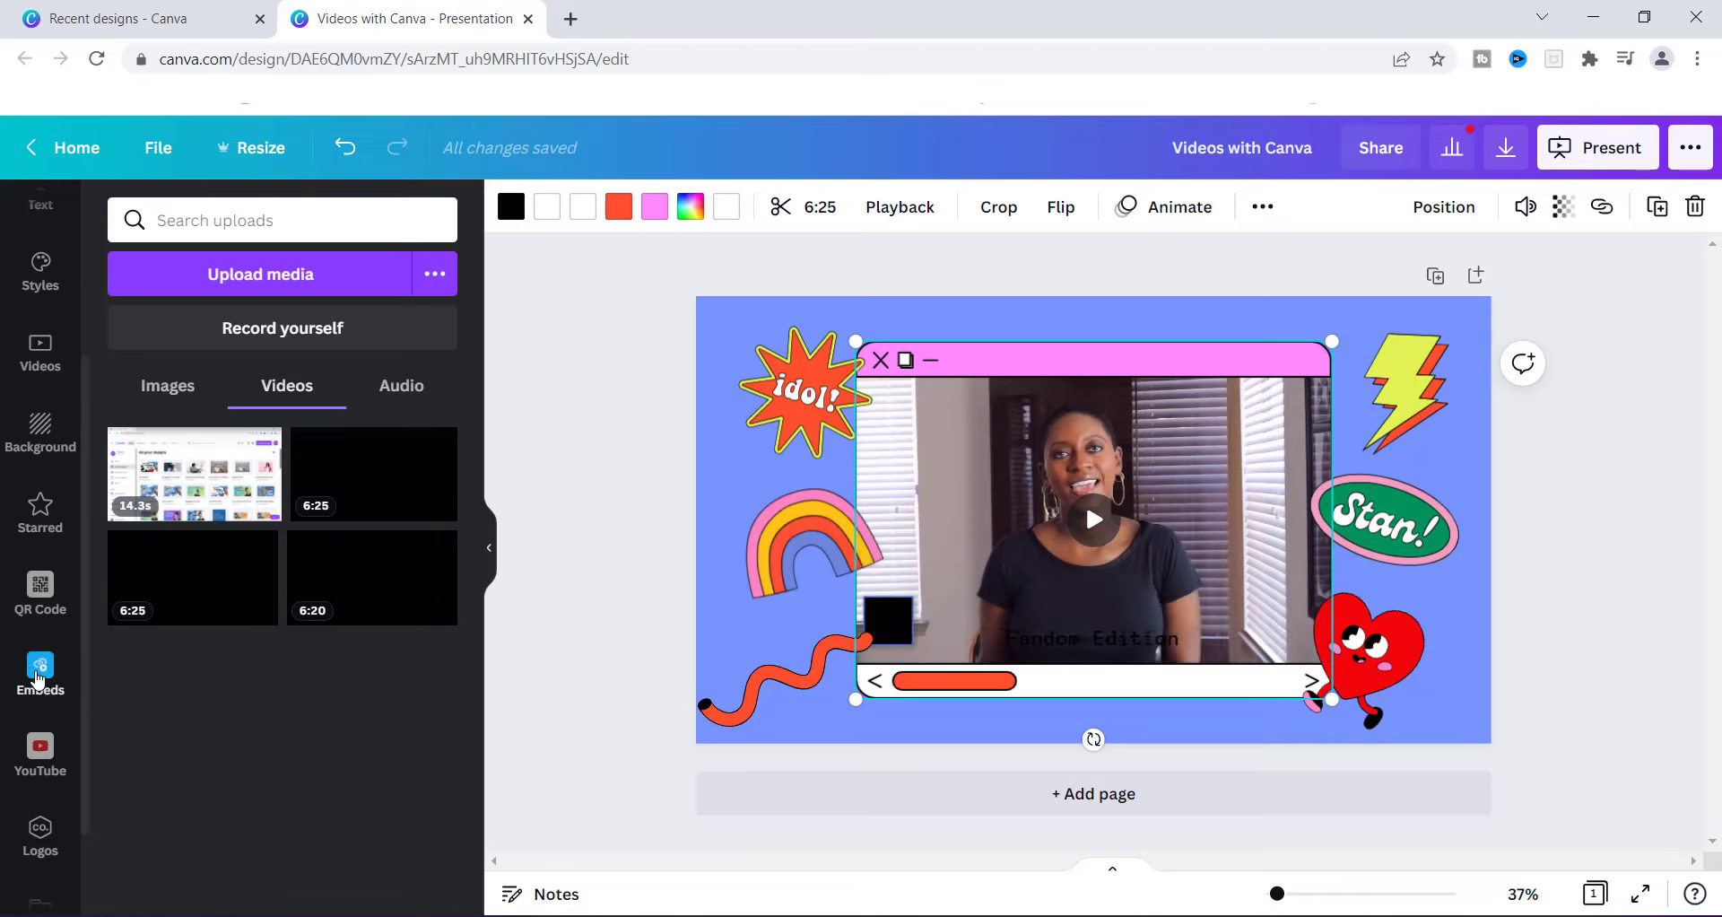
scroll(88, 597, down, 2)
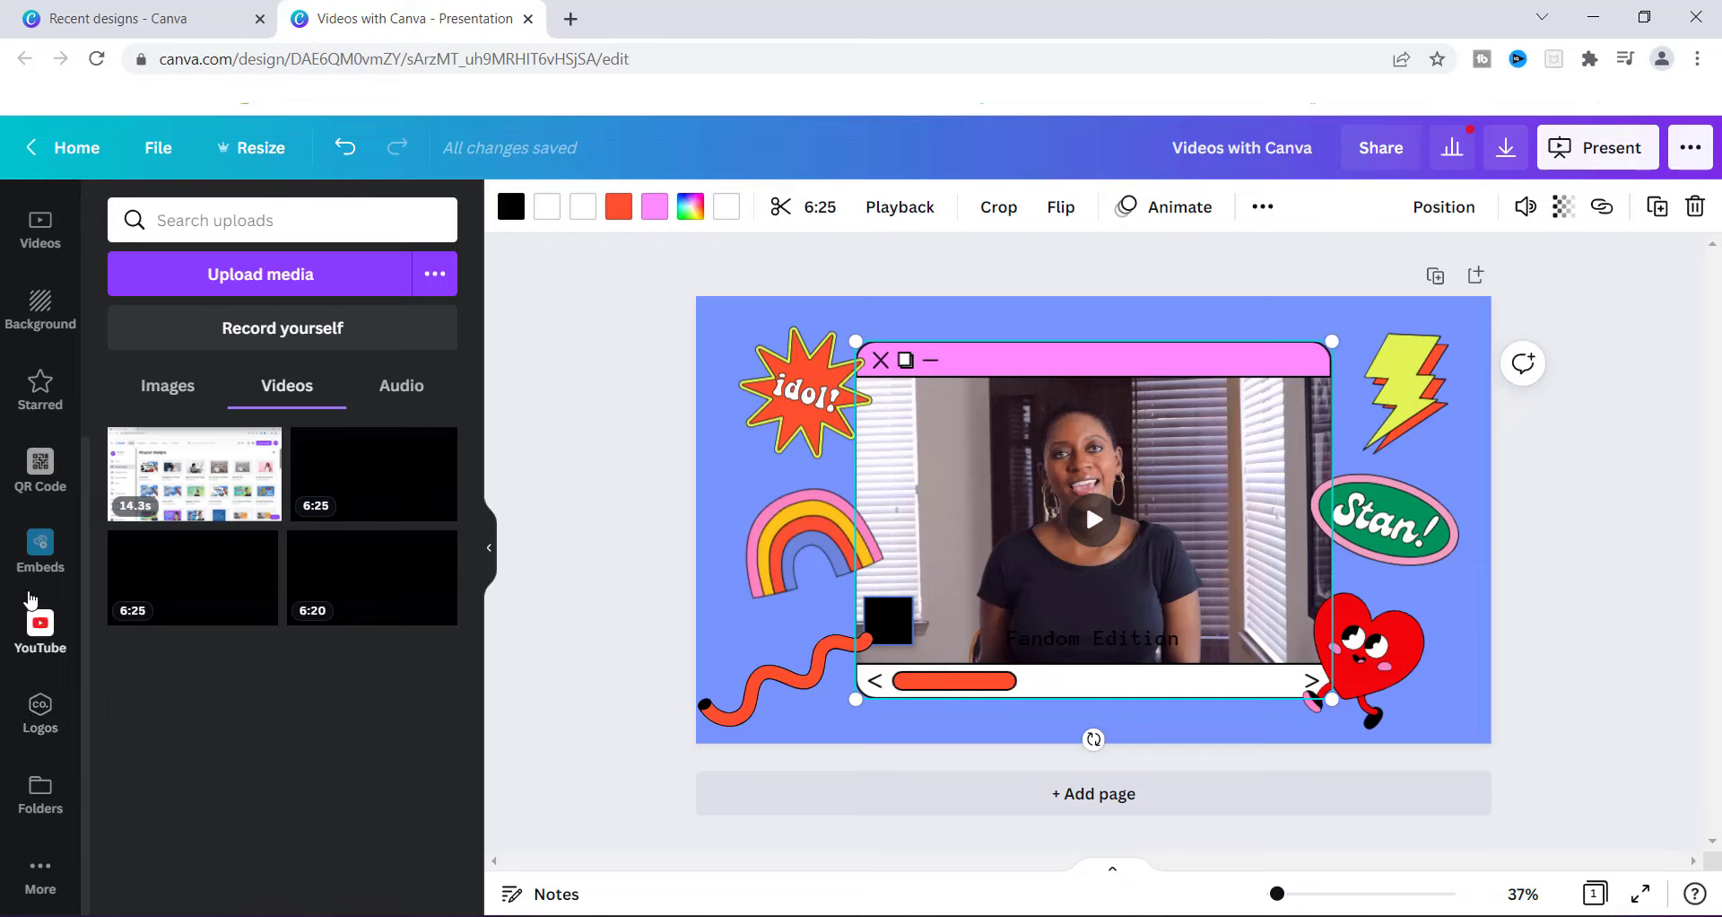
click(43, 872)
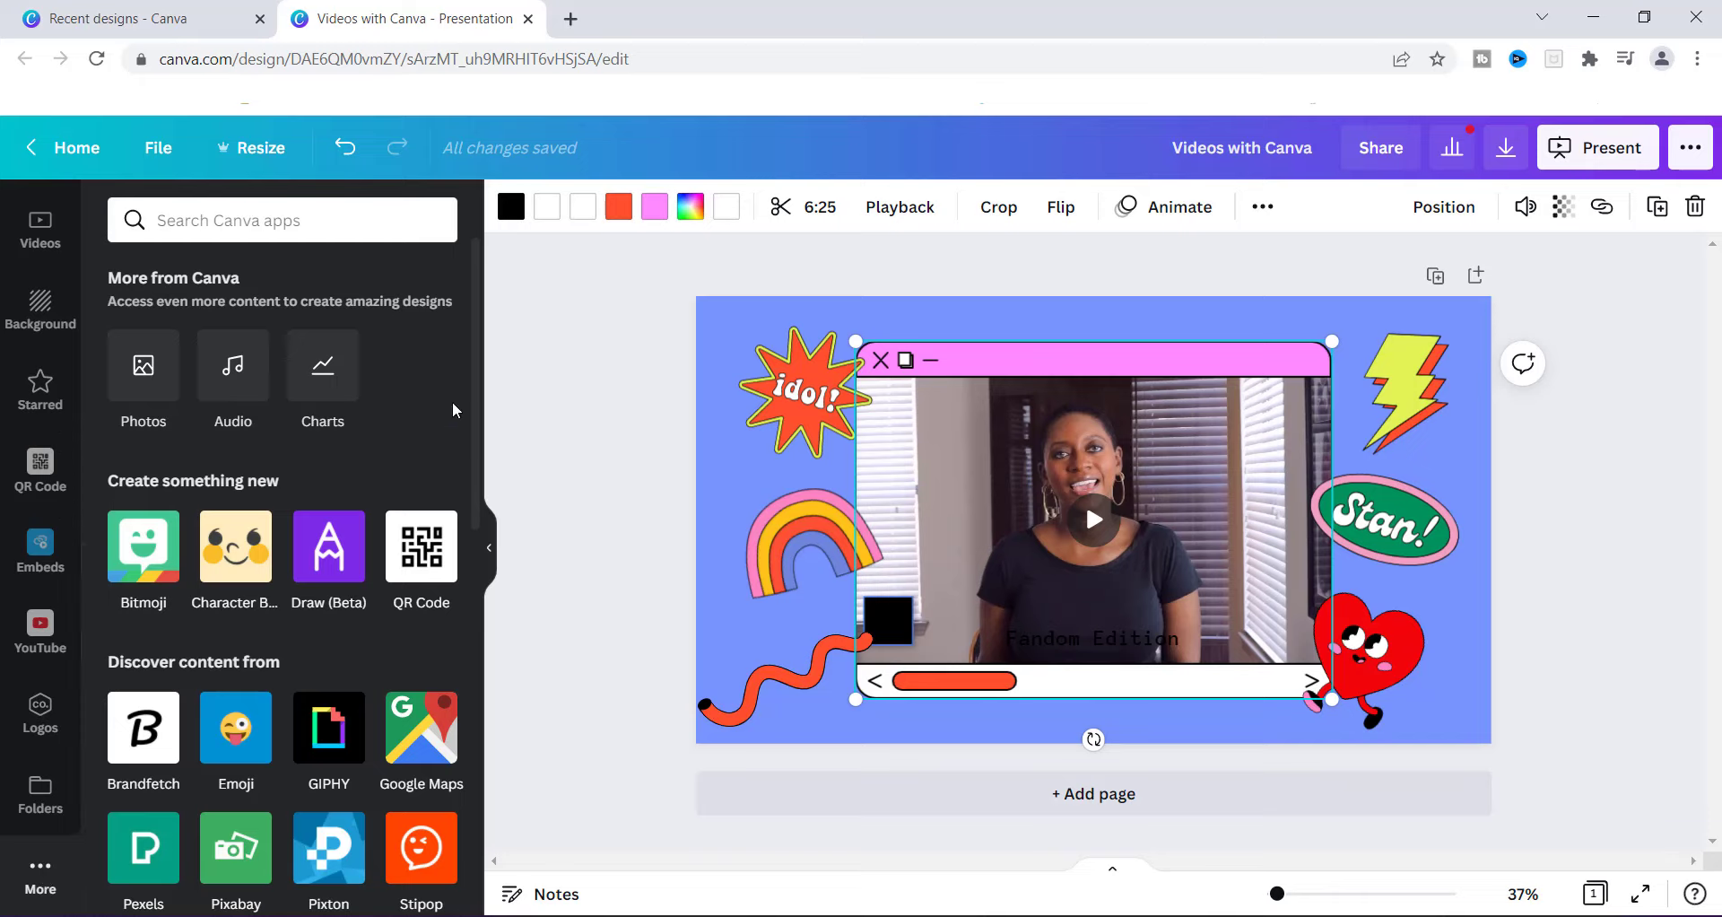
drag(477, 336, 486, 597)
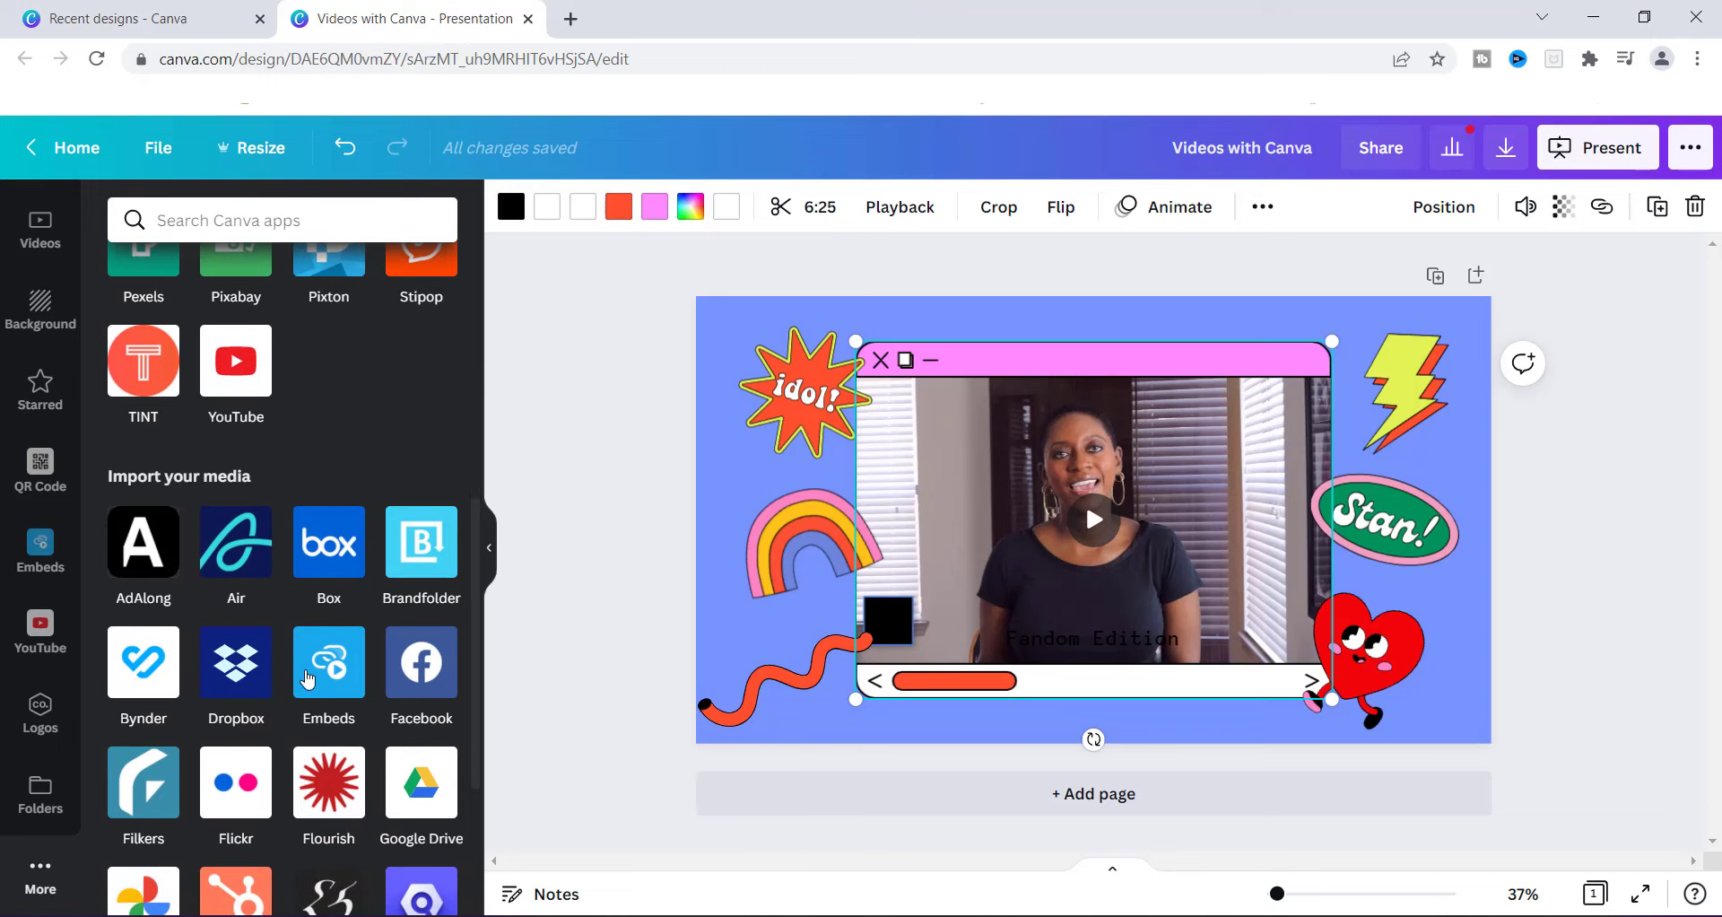
click(40, 556)
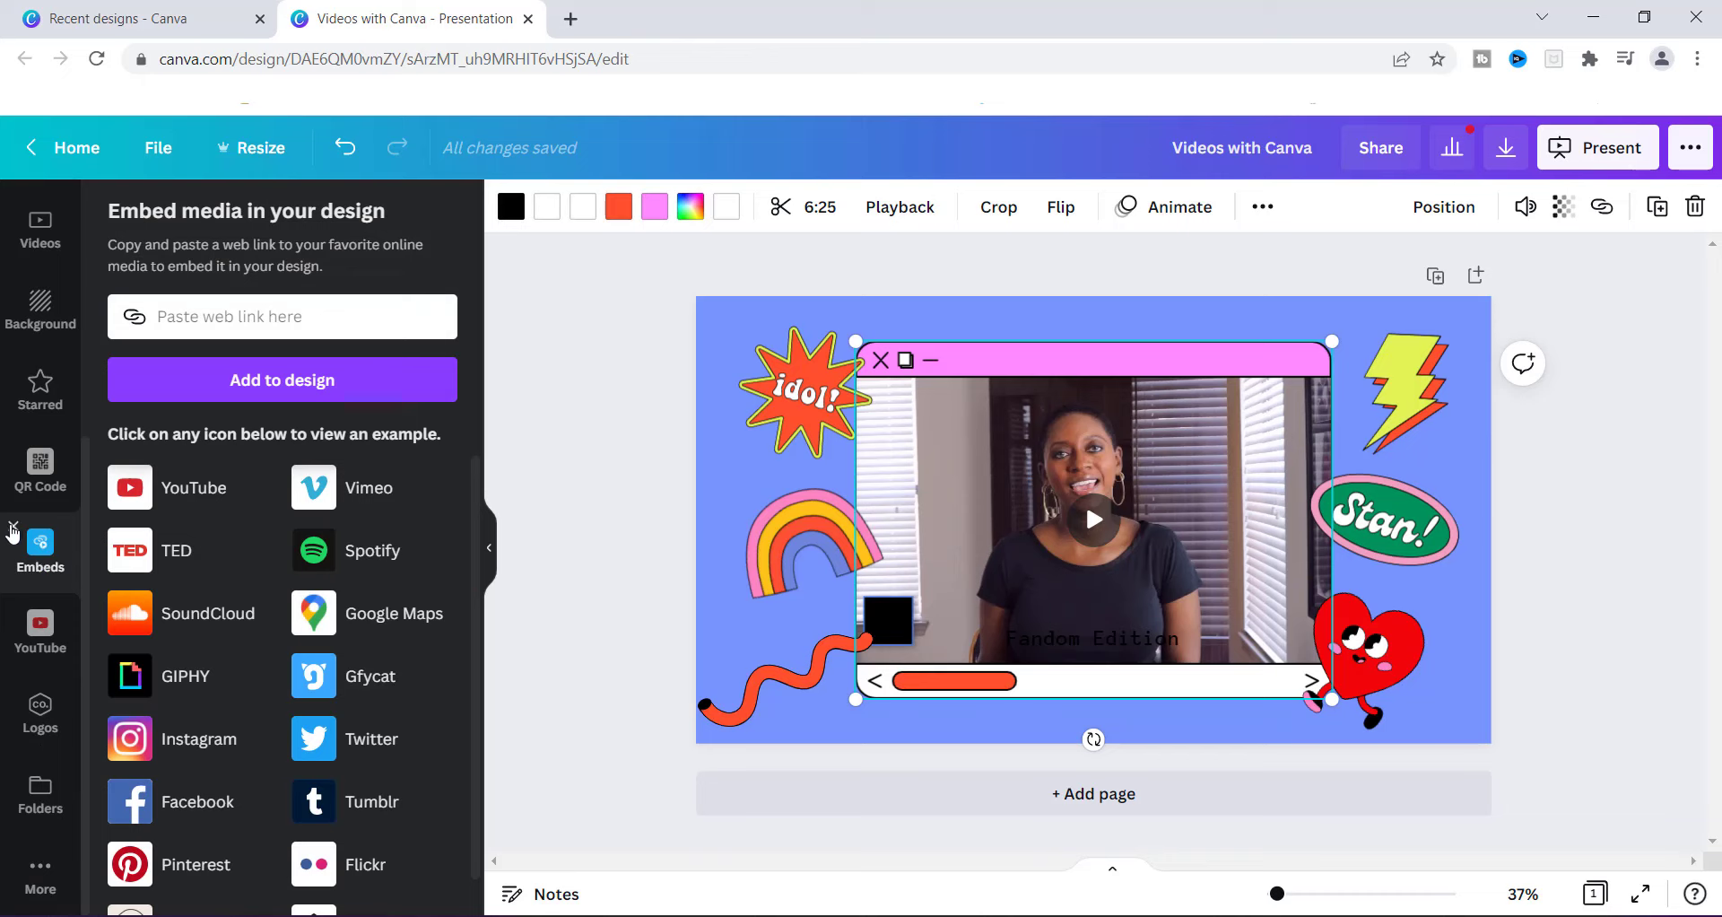
click(9, 536)
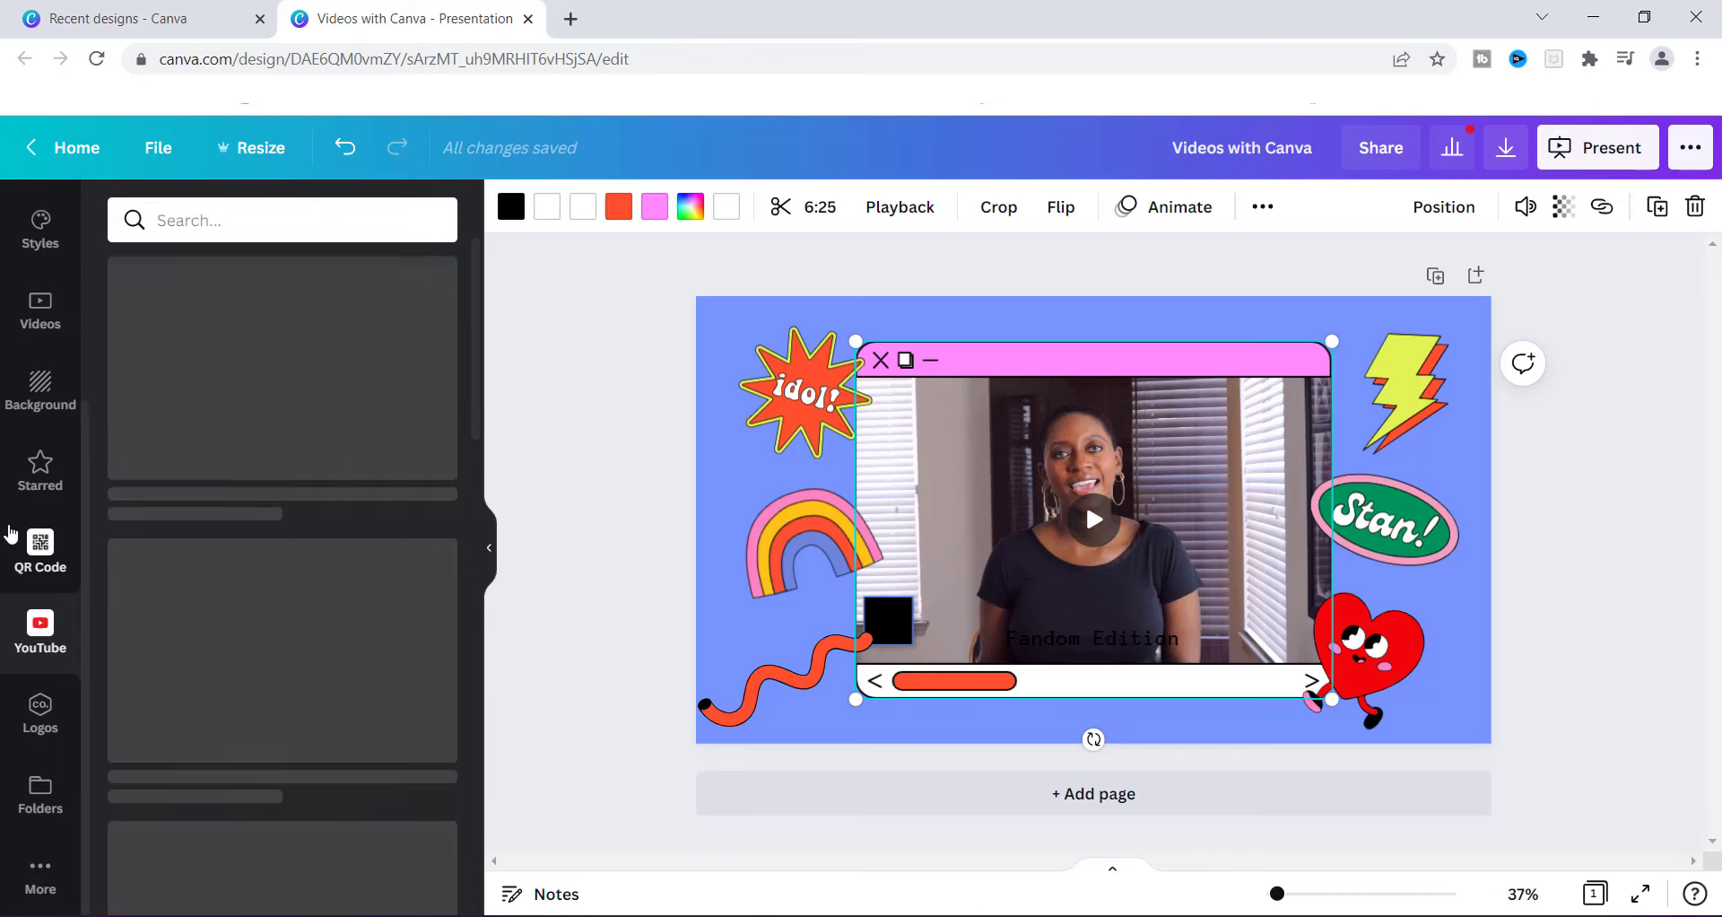
click(15, 617)
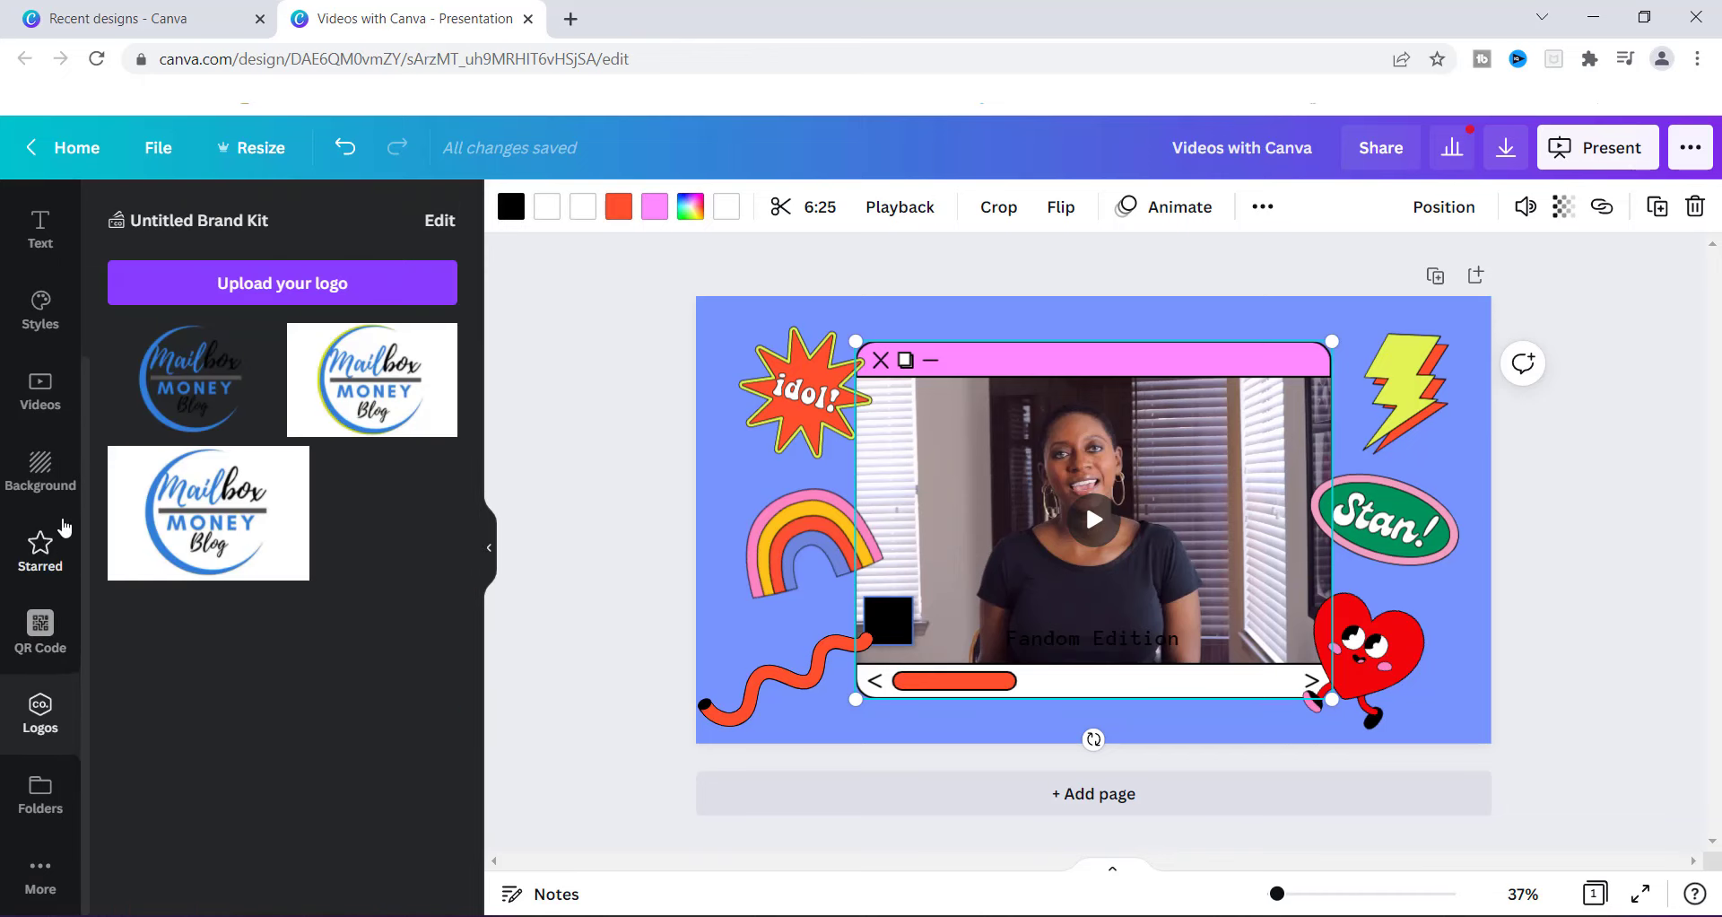
Add the Embeds app to the editor from the apps for importing media and look through its supported sources
click(40, 875)
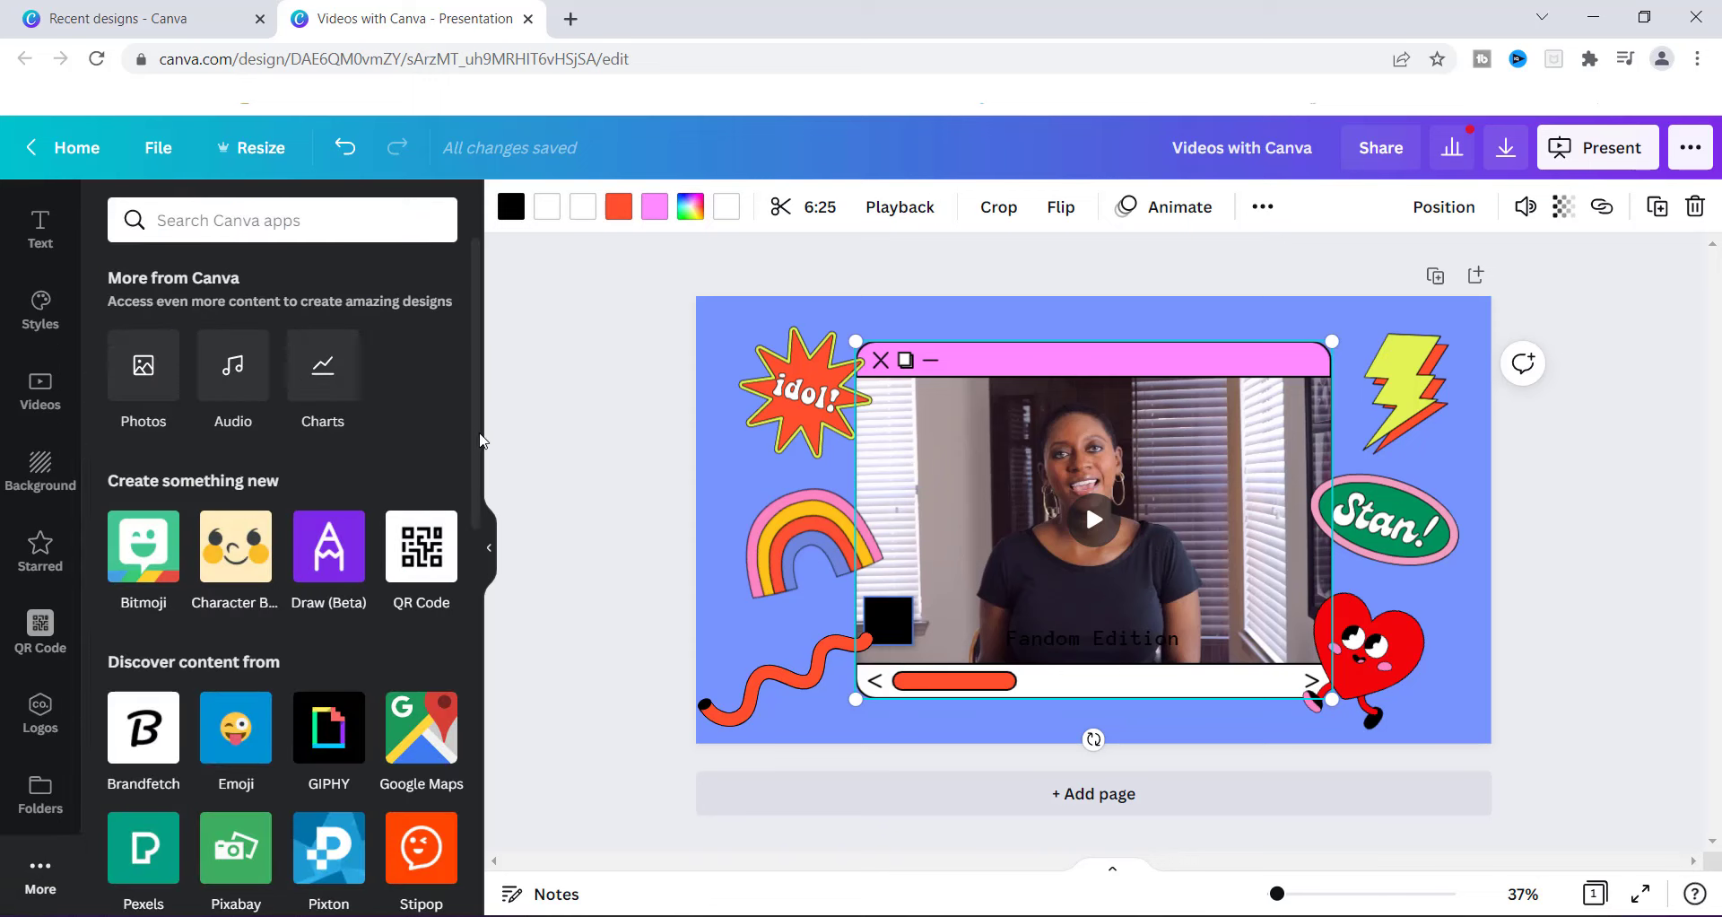
drag(474, 497, 494, 722)
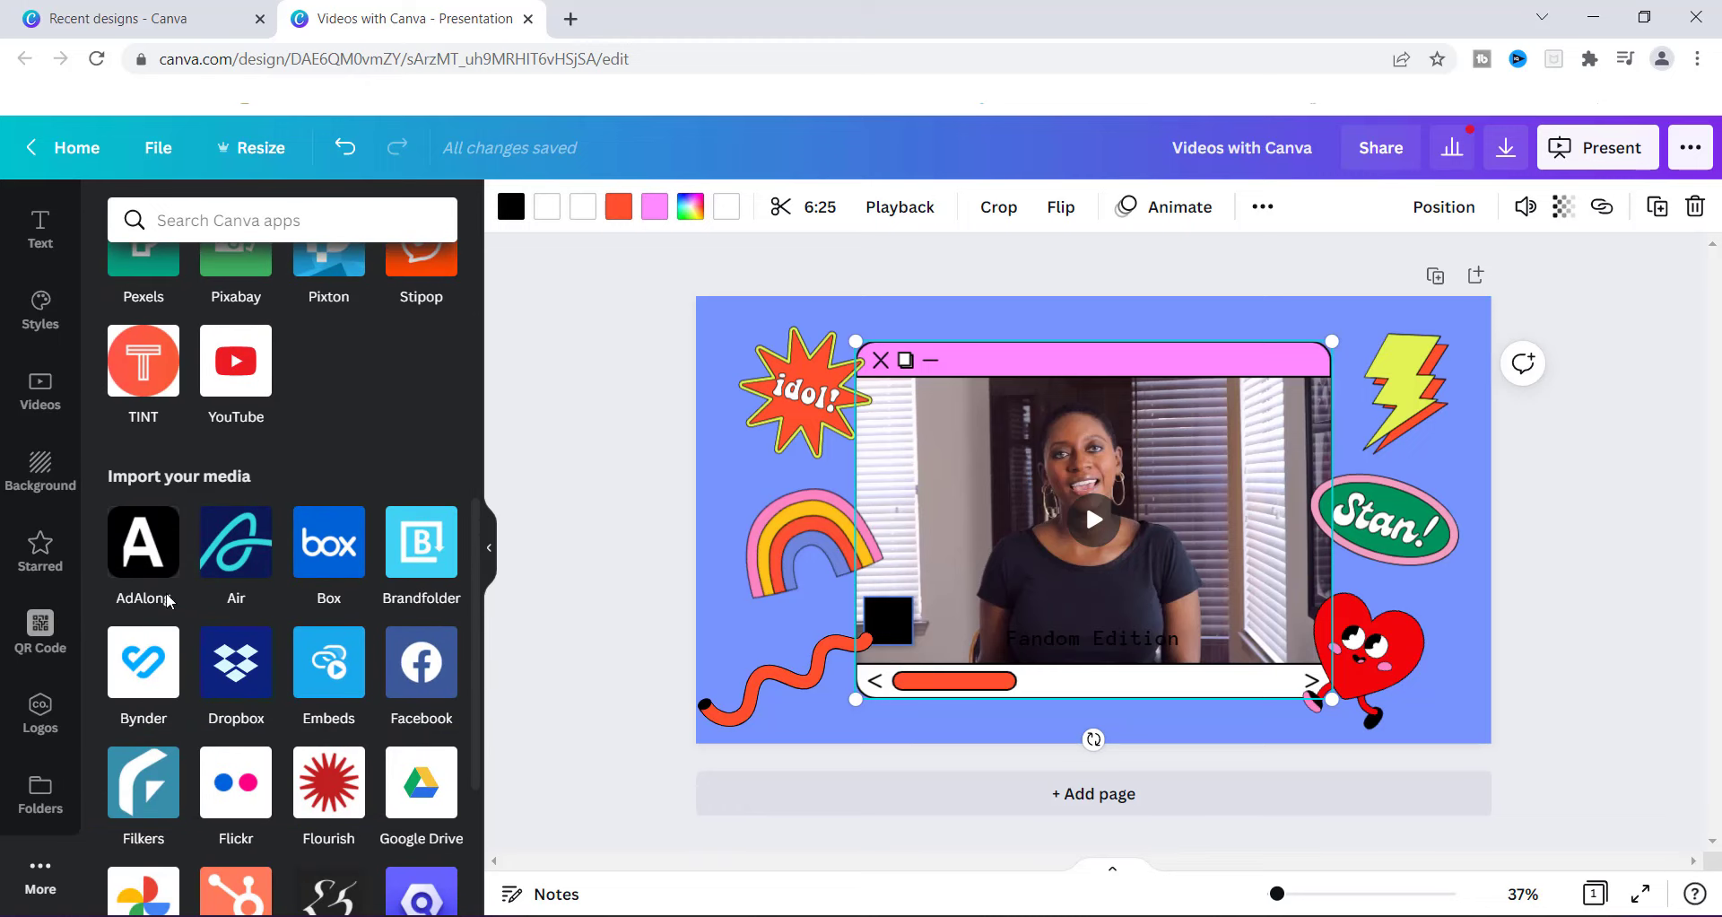
click(331, 662)
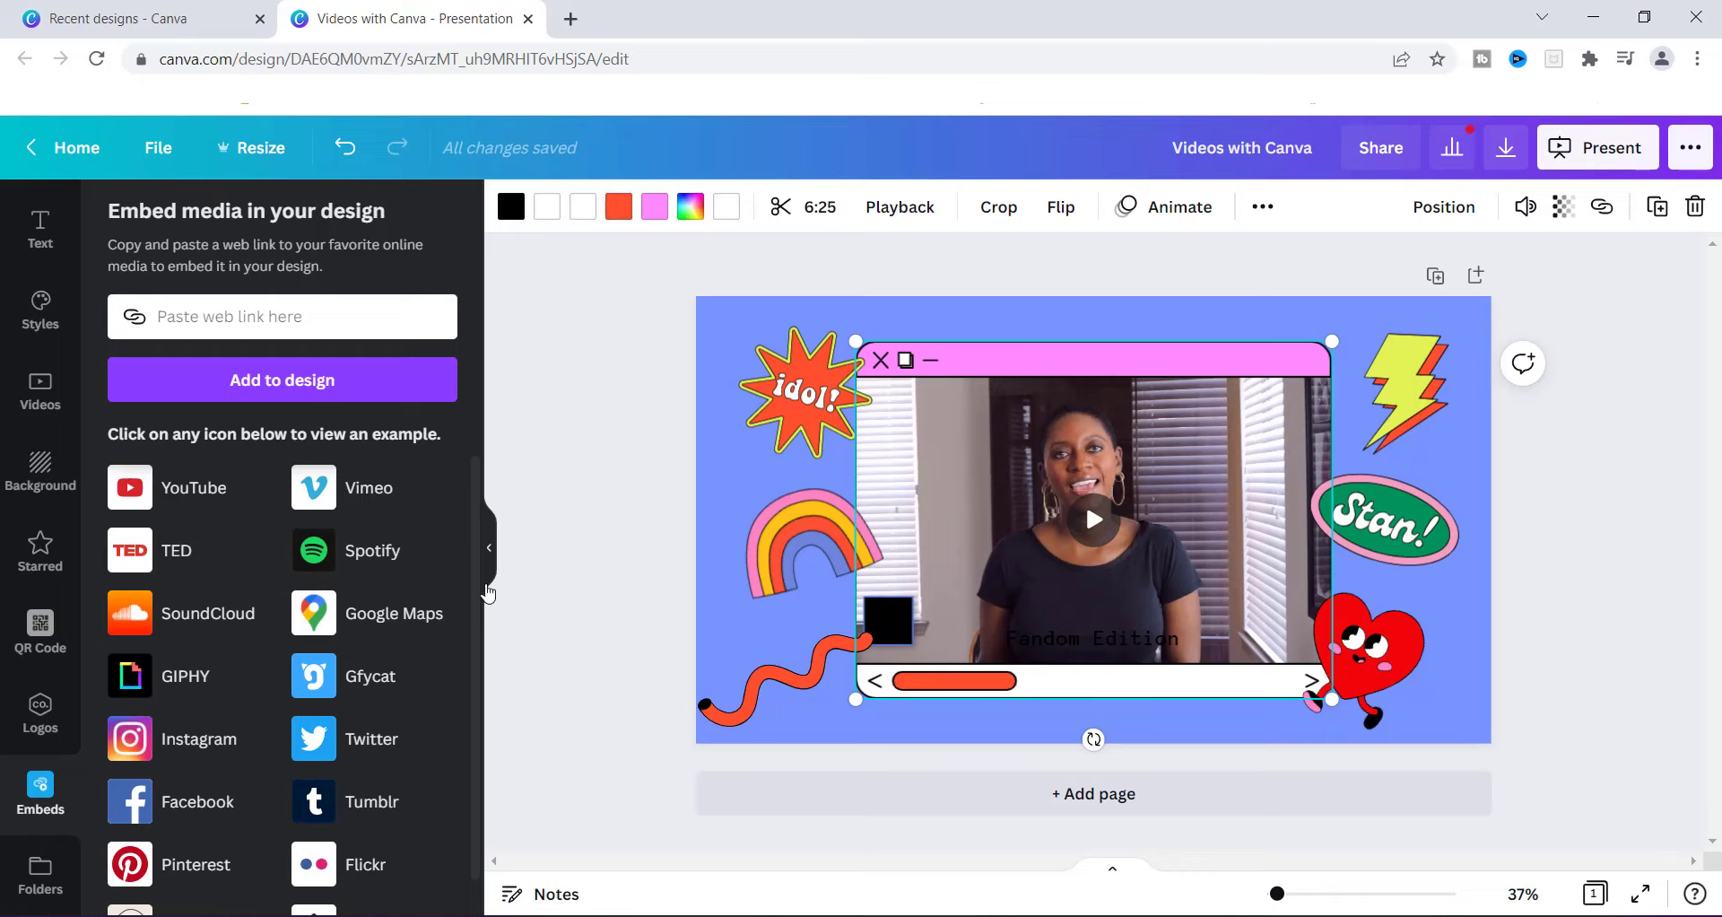
scroll(472, 475, down, 1)
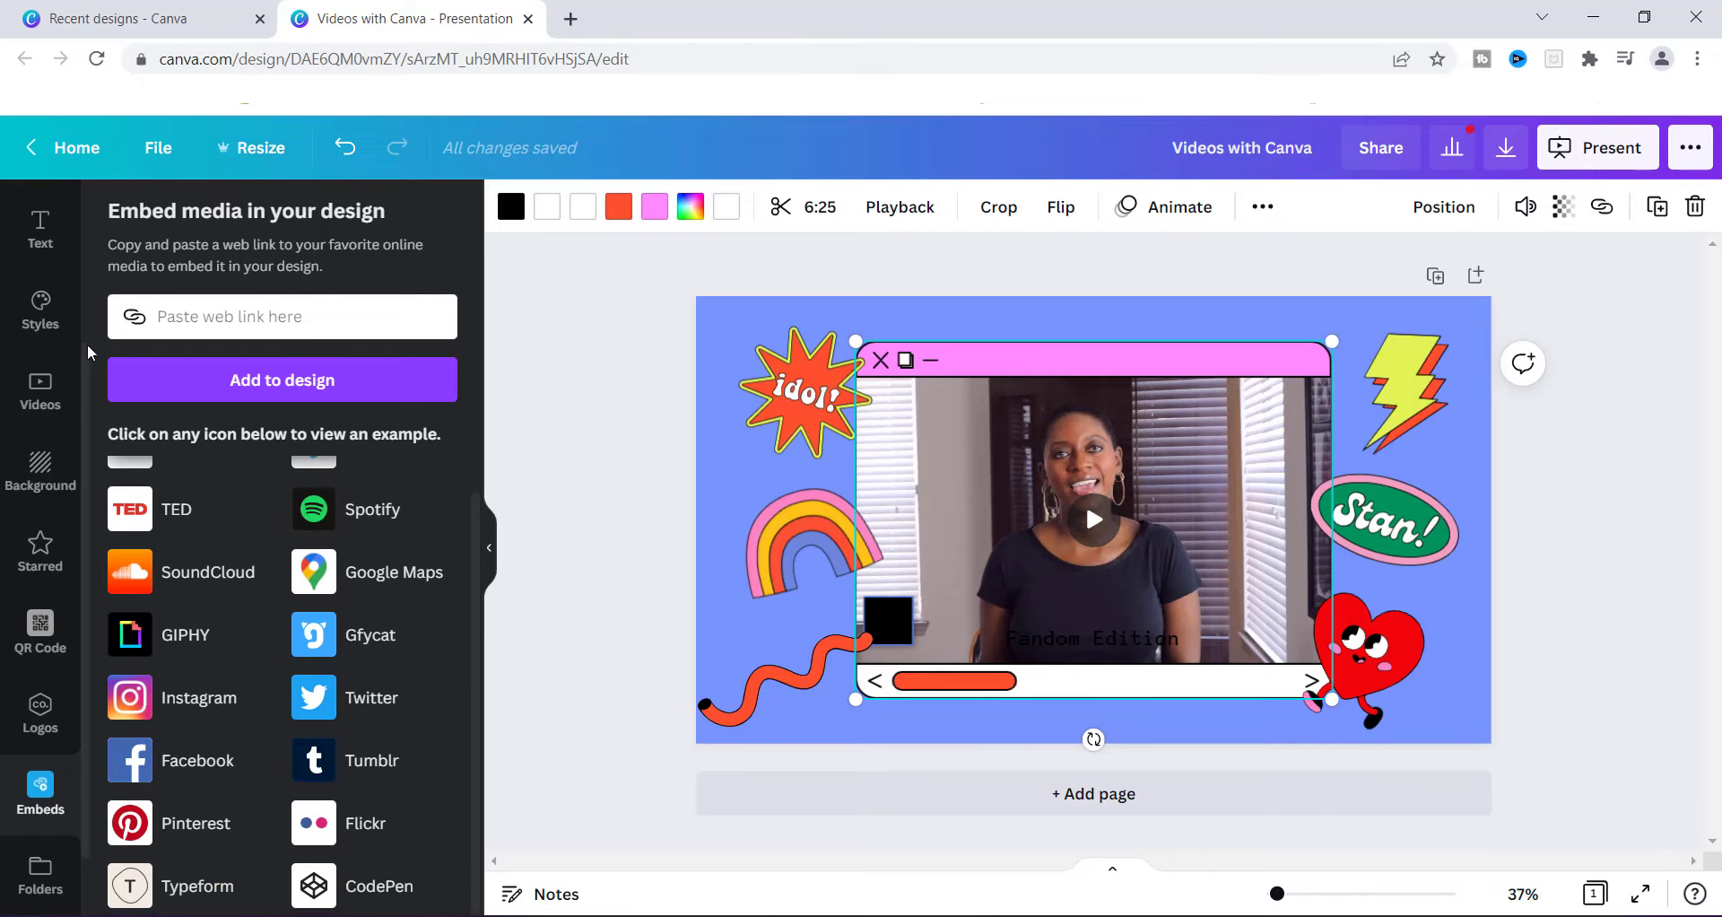
Add the YouTube app to the editor from the apps for discovering content
drag(85, 363, 84, 499)
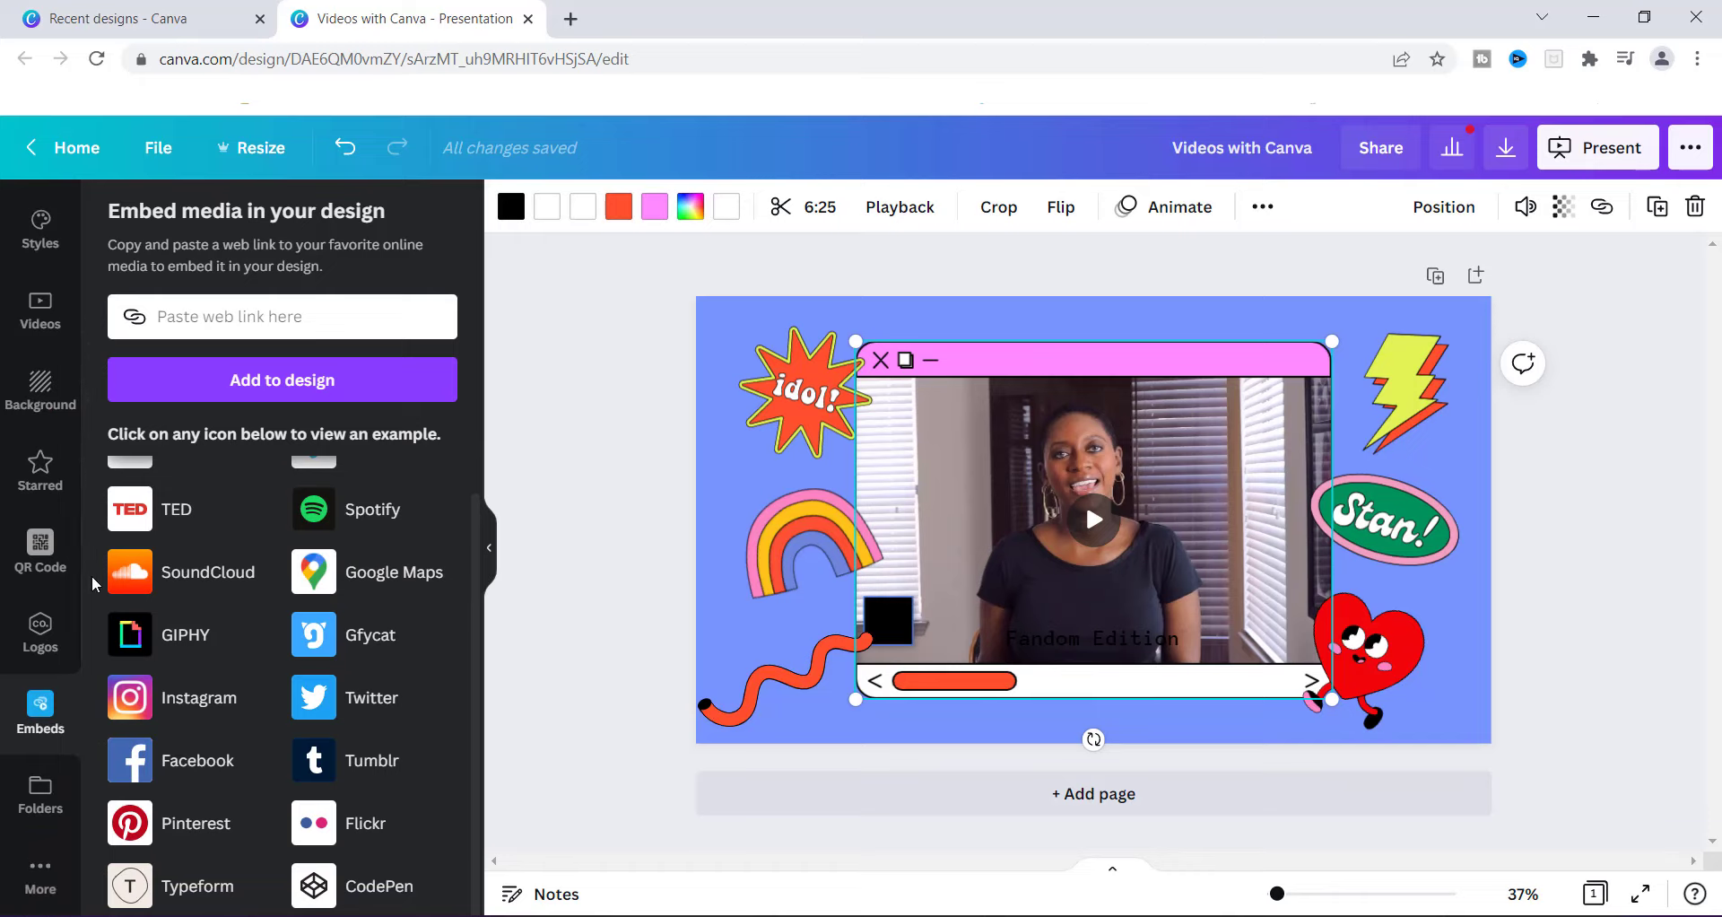
click(40, 868)
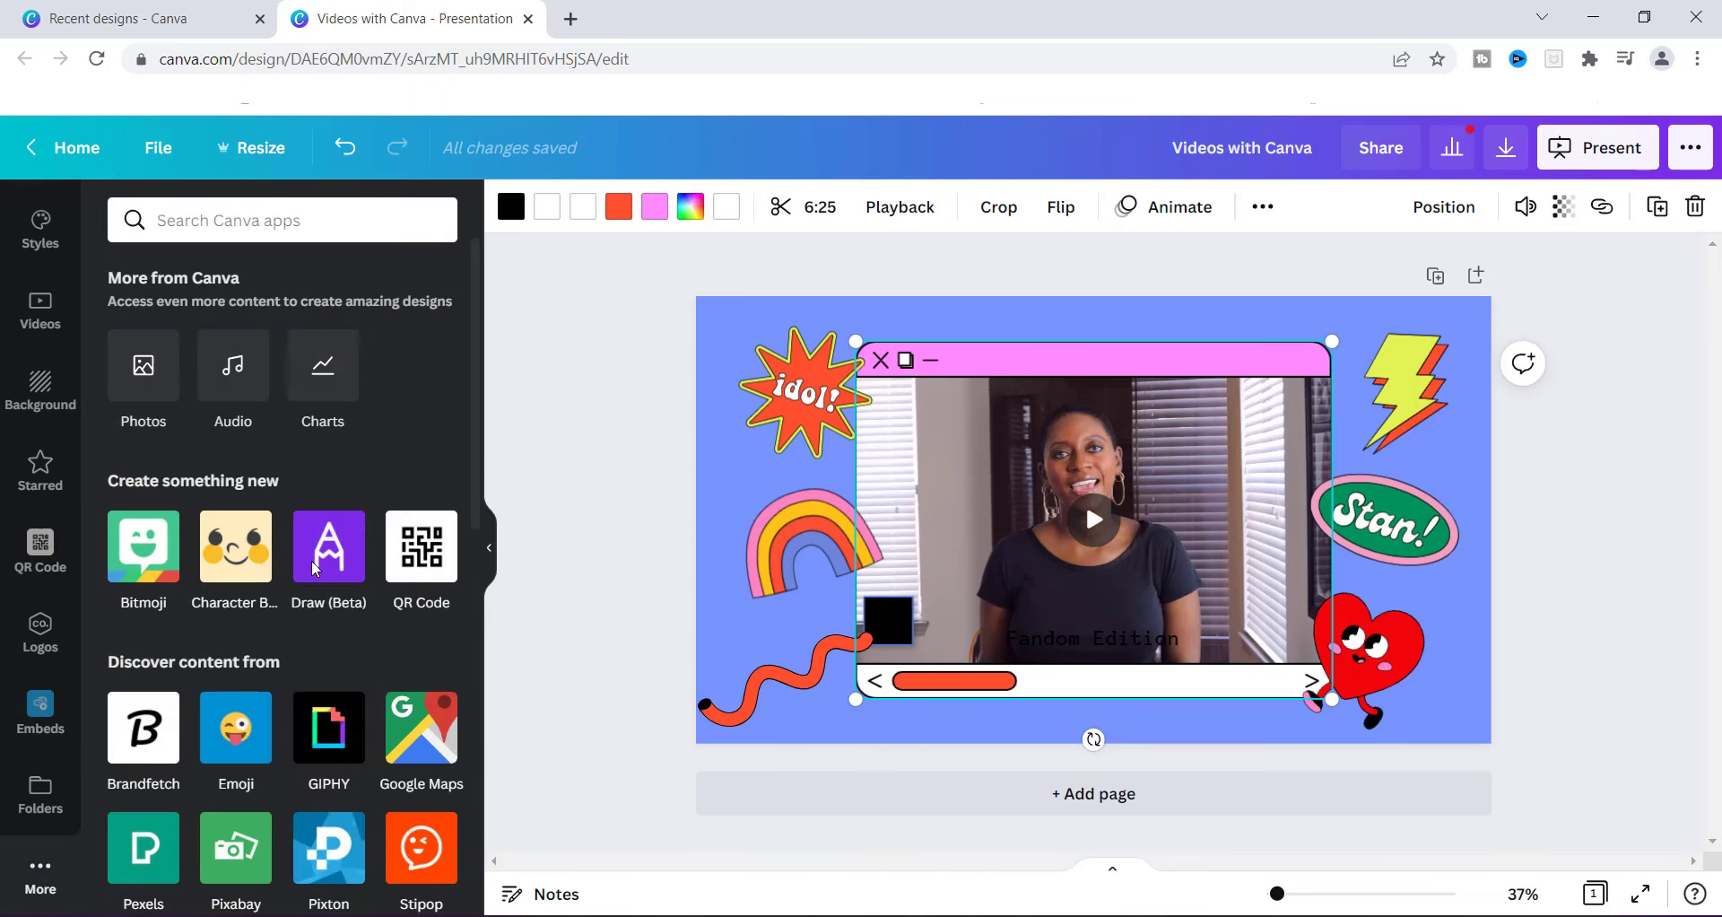
scroll(467, 461, down, 5)
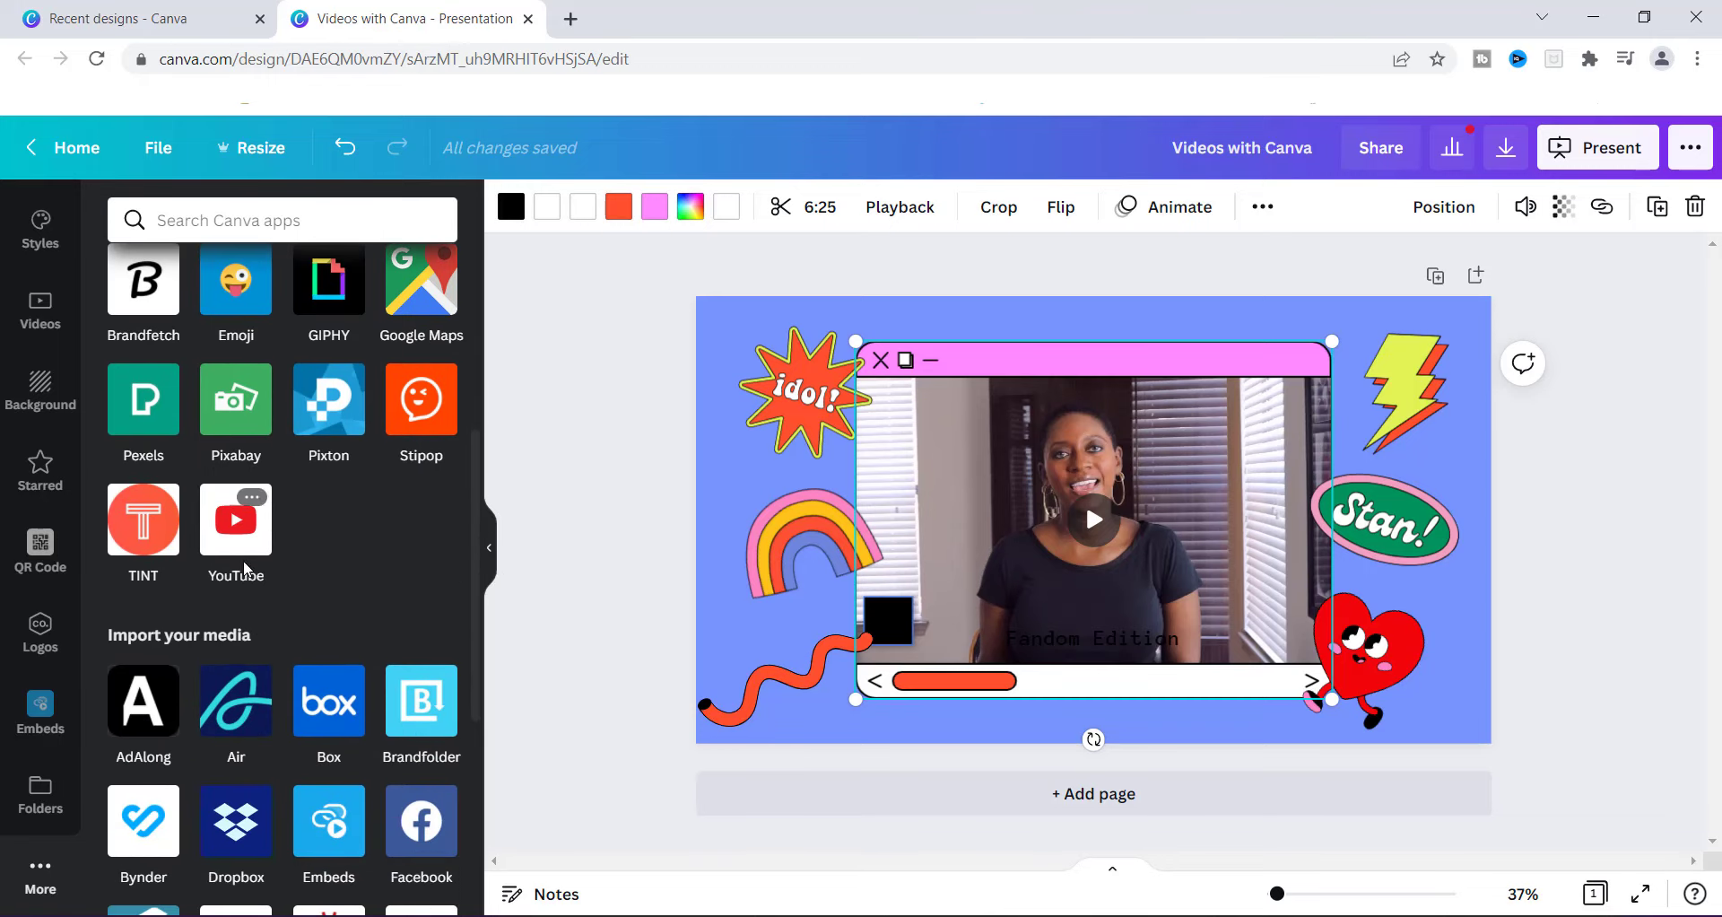
click(230, 526)
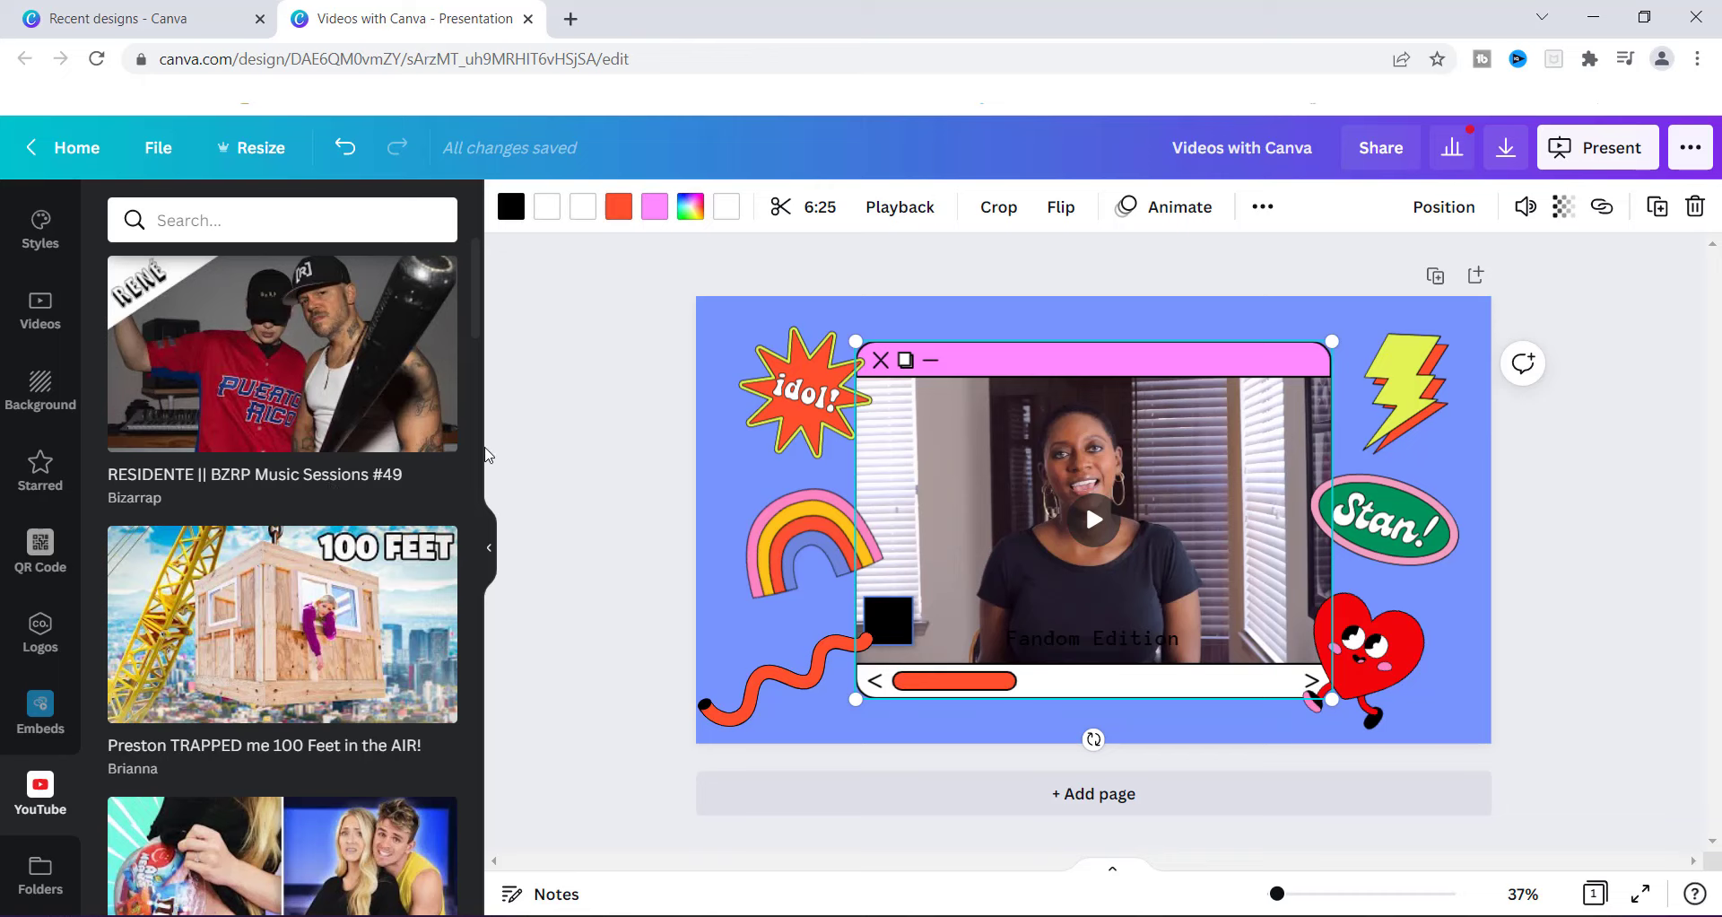
Search the YouTube app for the video creator's channel name
drag(476, 291, 474, 244)
click(171, 218)
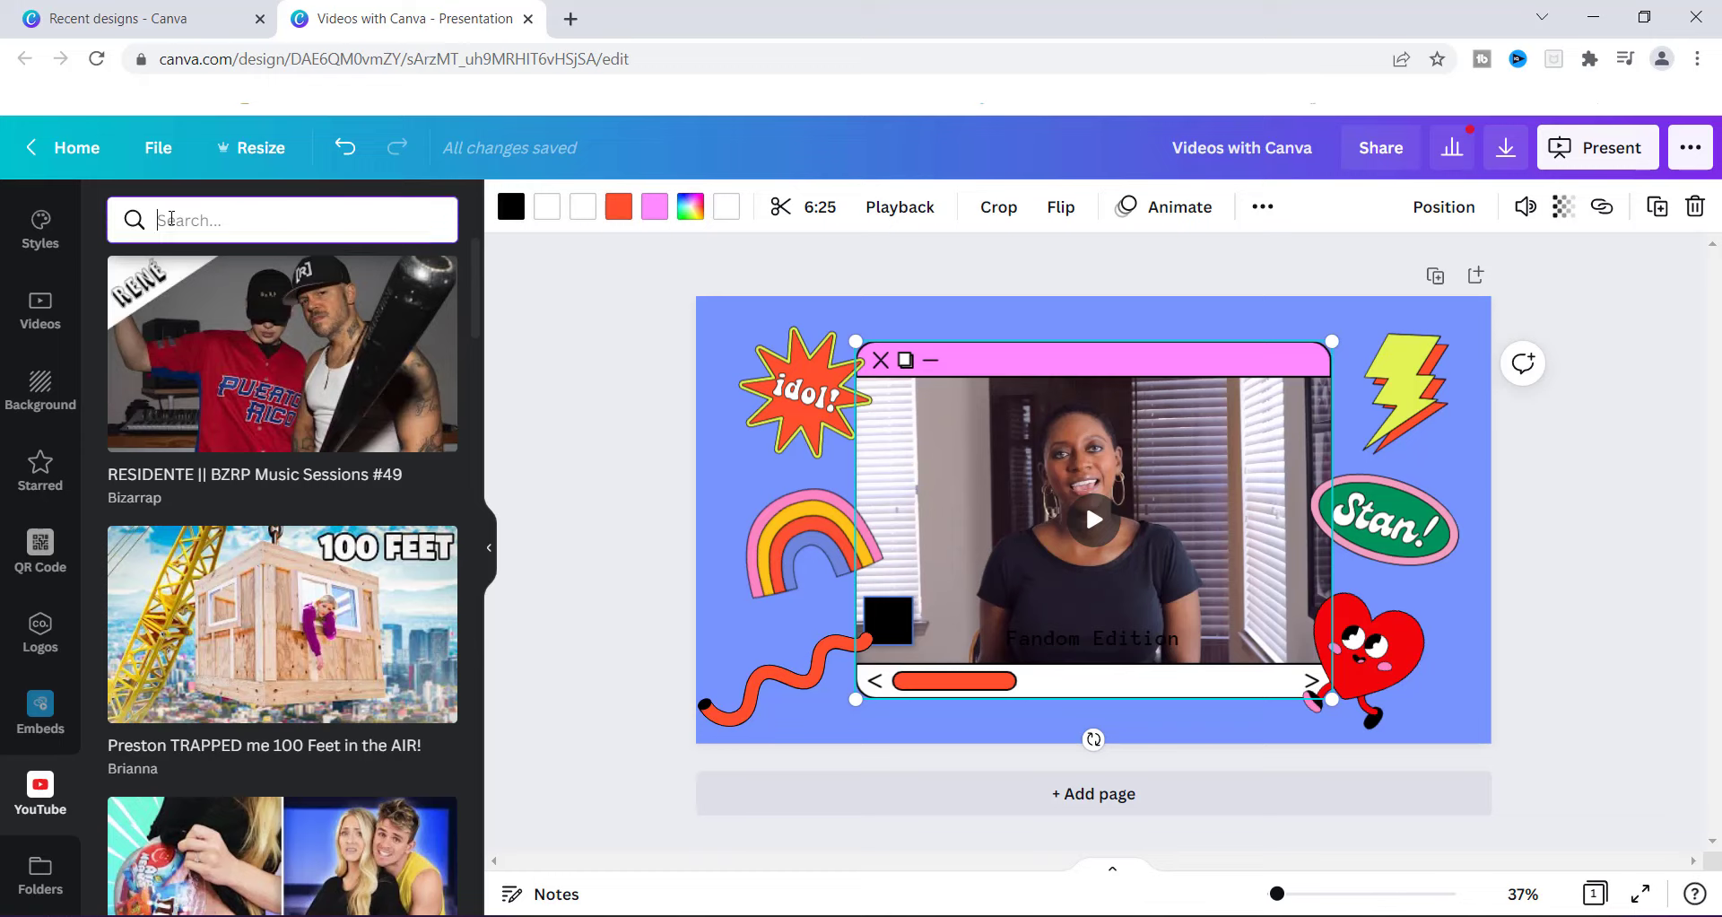
text(kiowka ta)
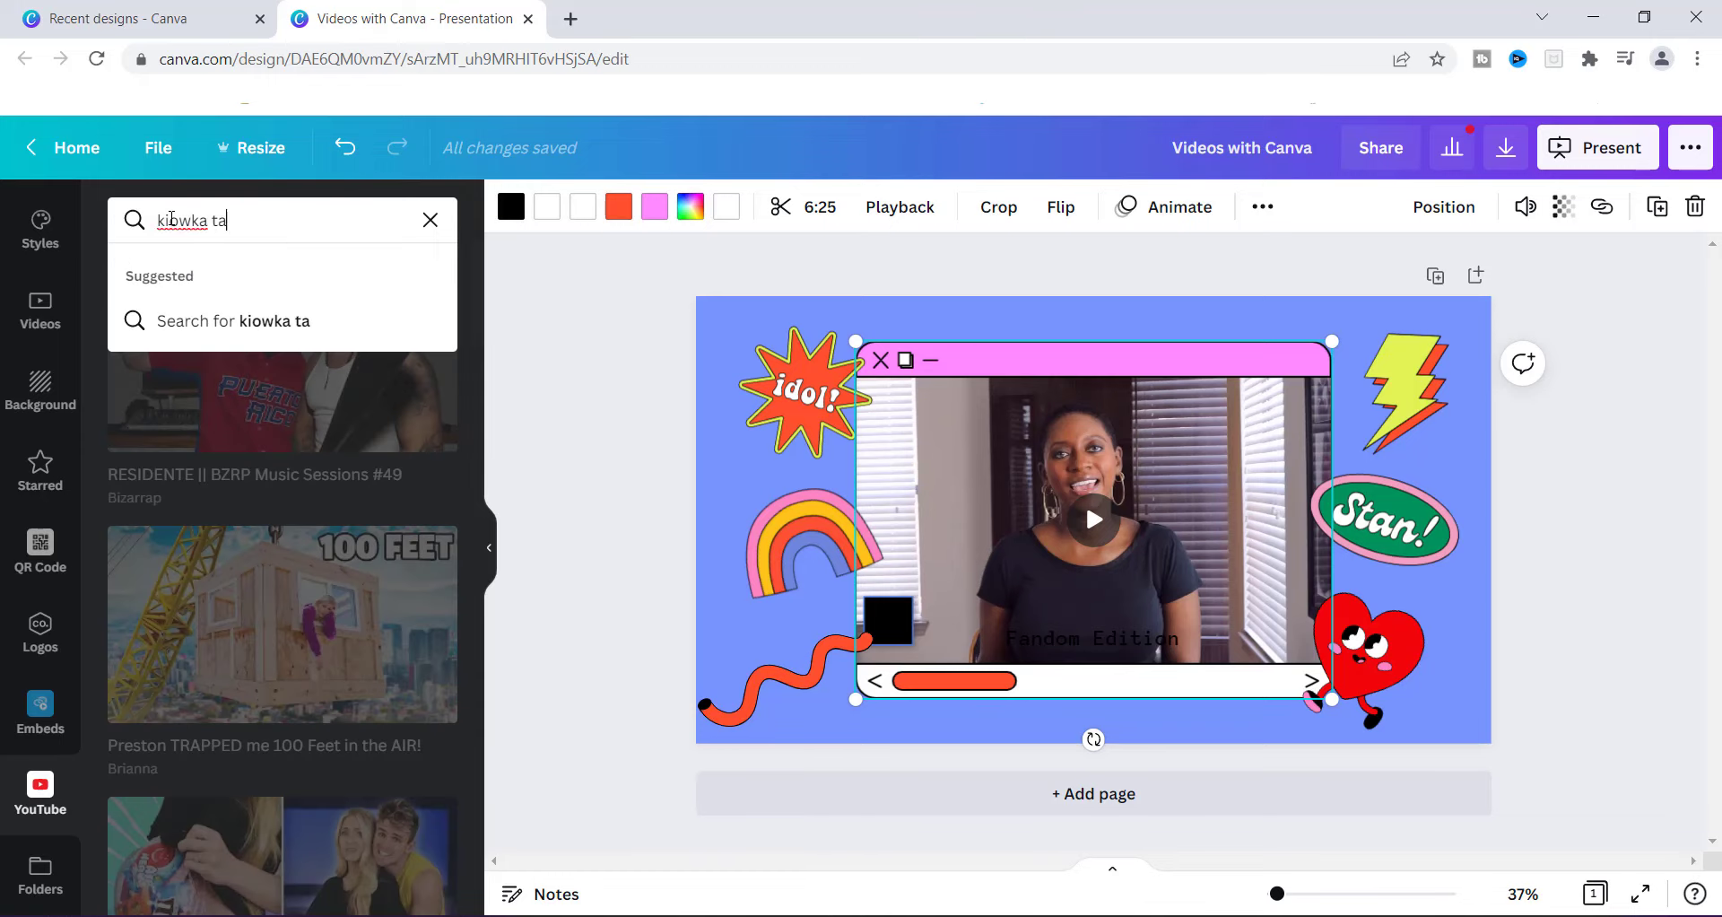
text(mil)
key(Return)
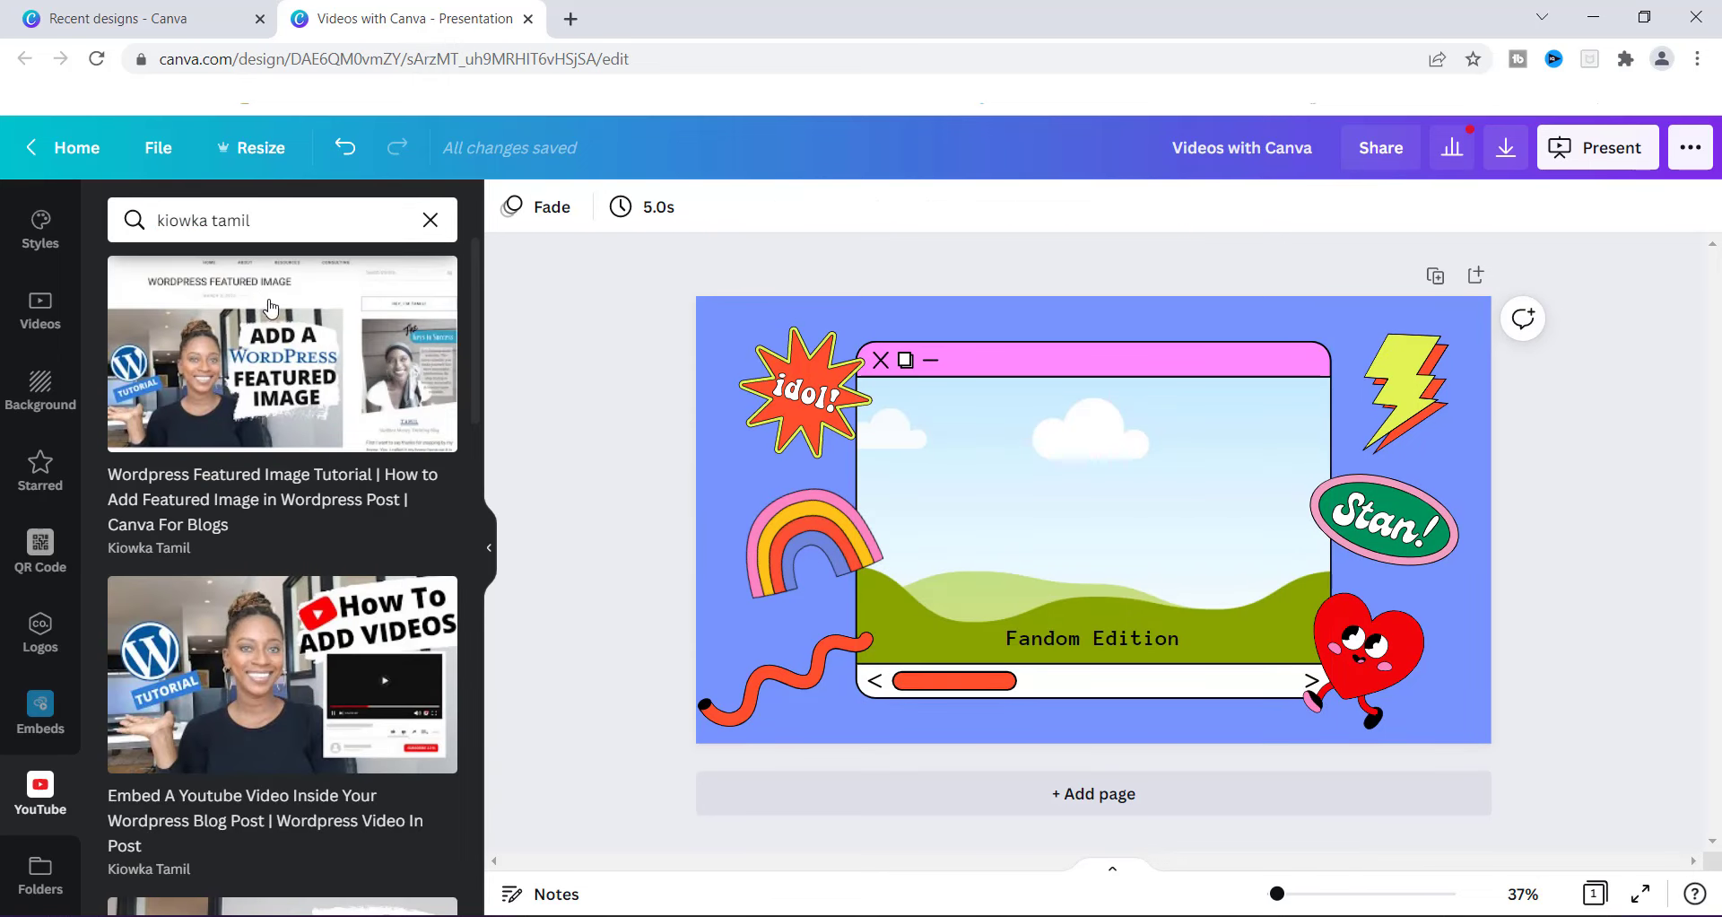
Place the YouTube video "How To Get A Transparent Background In Canva For FREE" over the browser-window frame on the slide and select it
drag(478, 280, 524, 553)
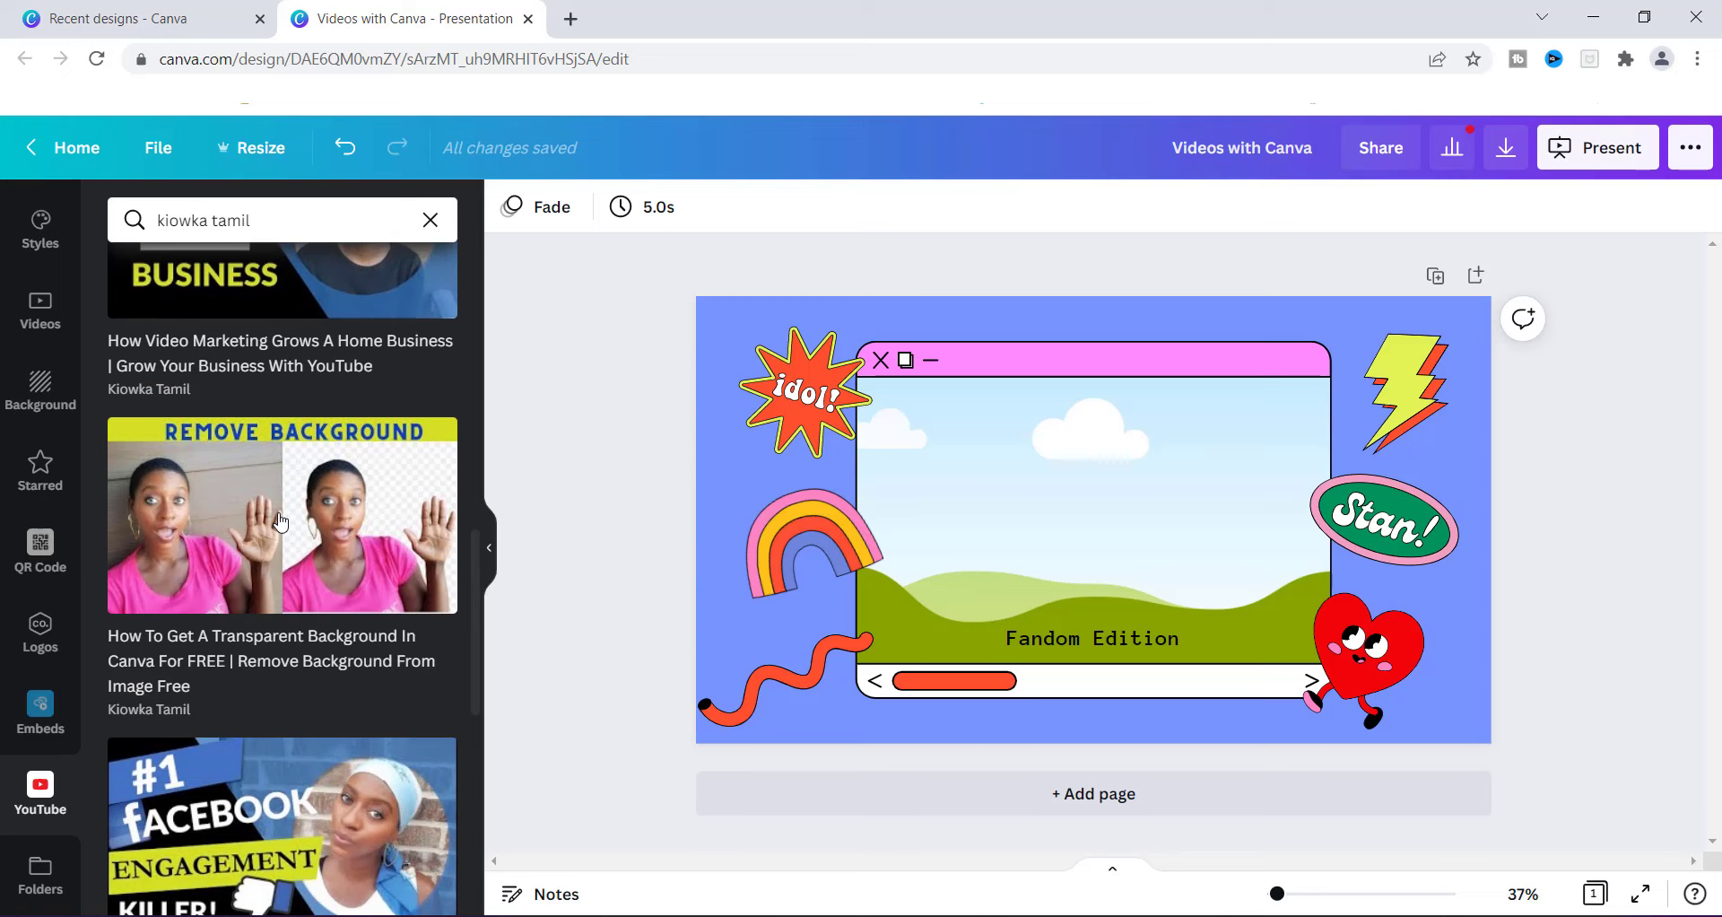
drag(280, 522, 1087, 518)
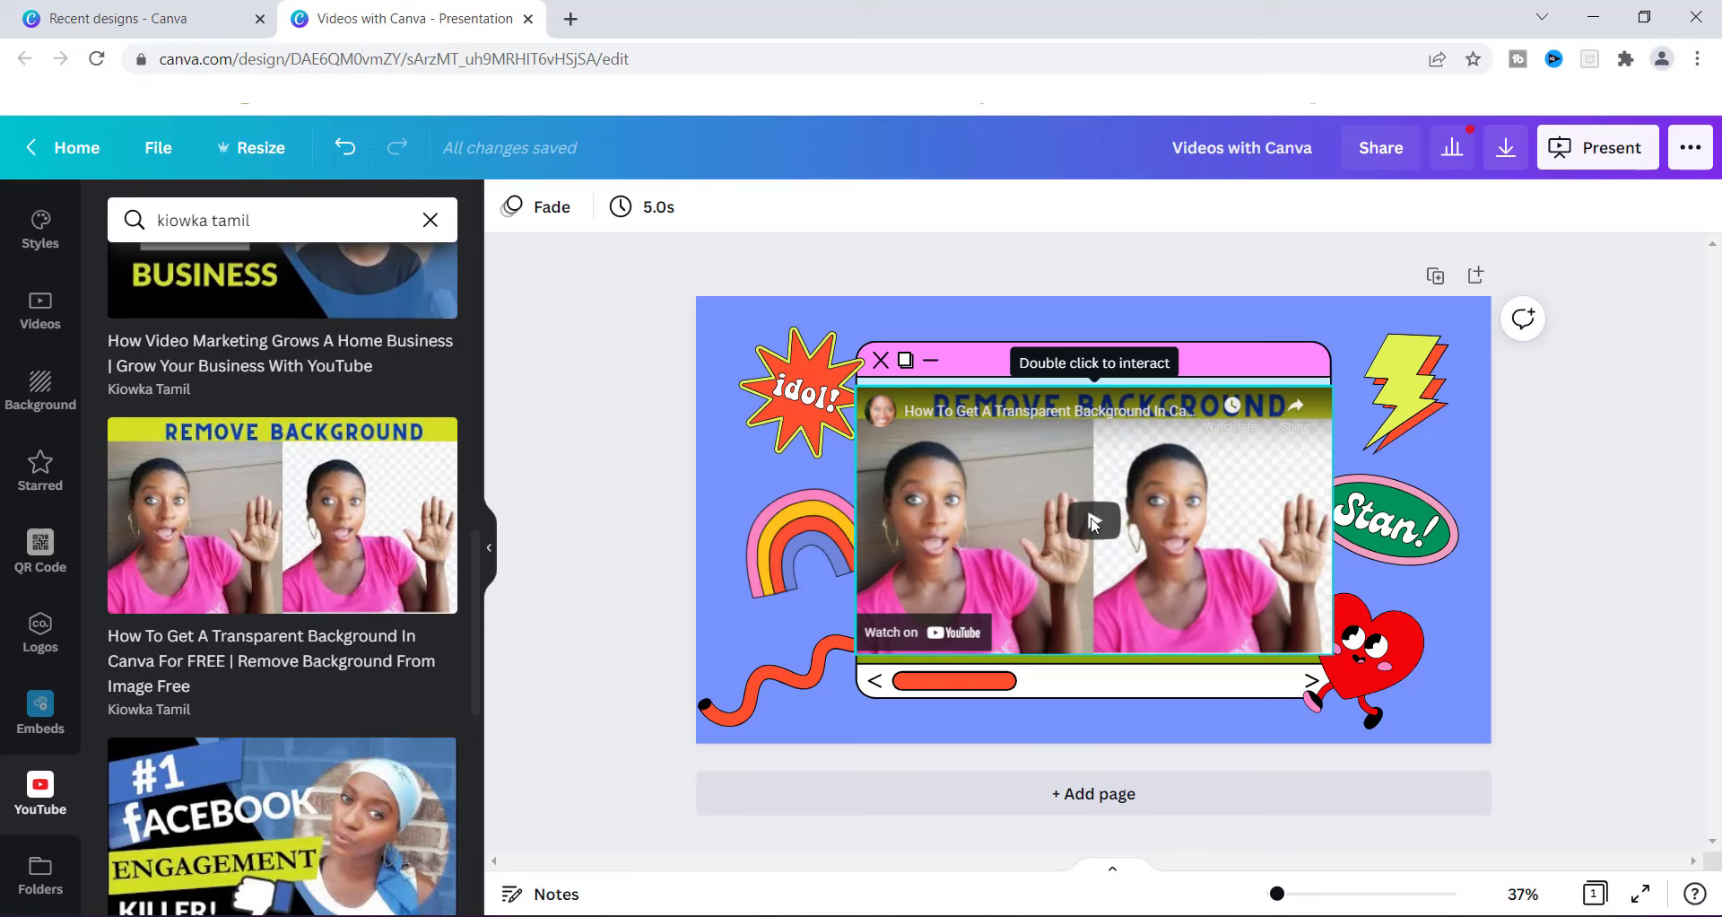
click(1093, 523)
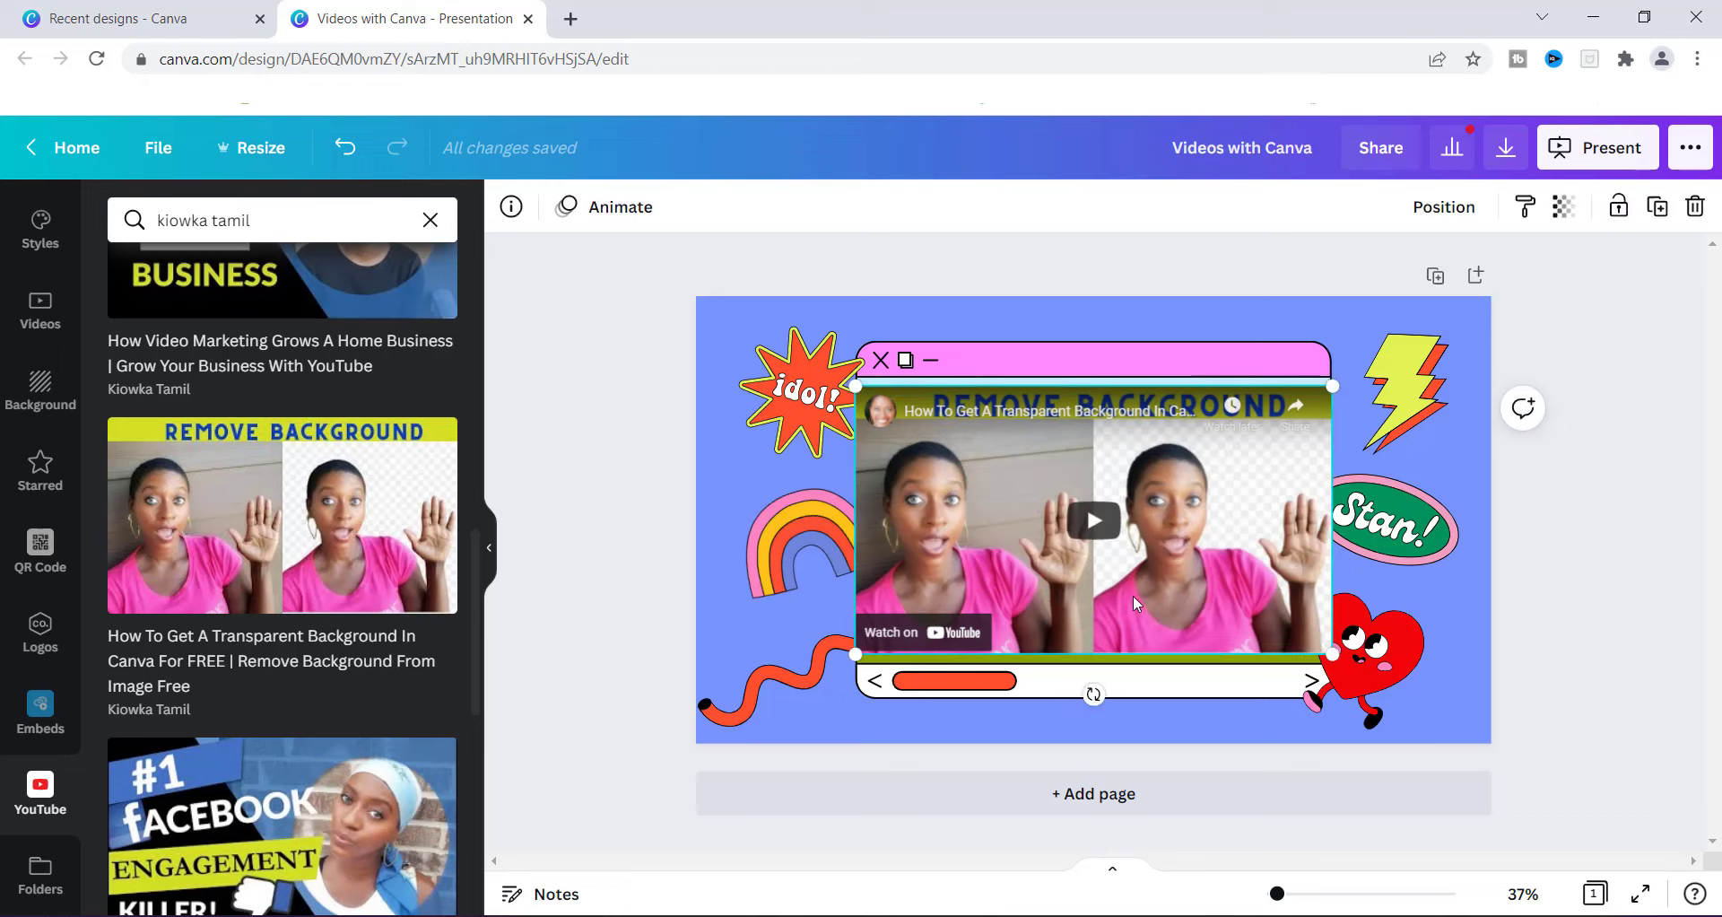
Play the embedded YouTube video muted, skip to several points in it, return near its start and pause it
click(1101, 521)
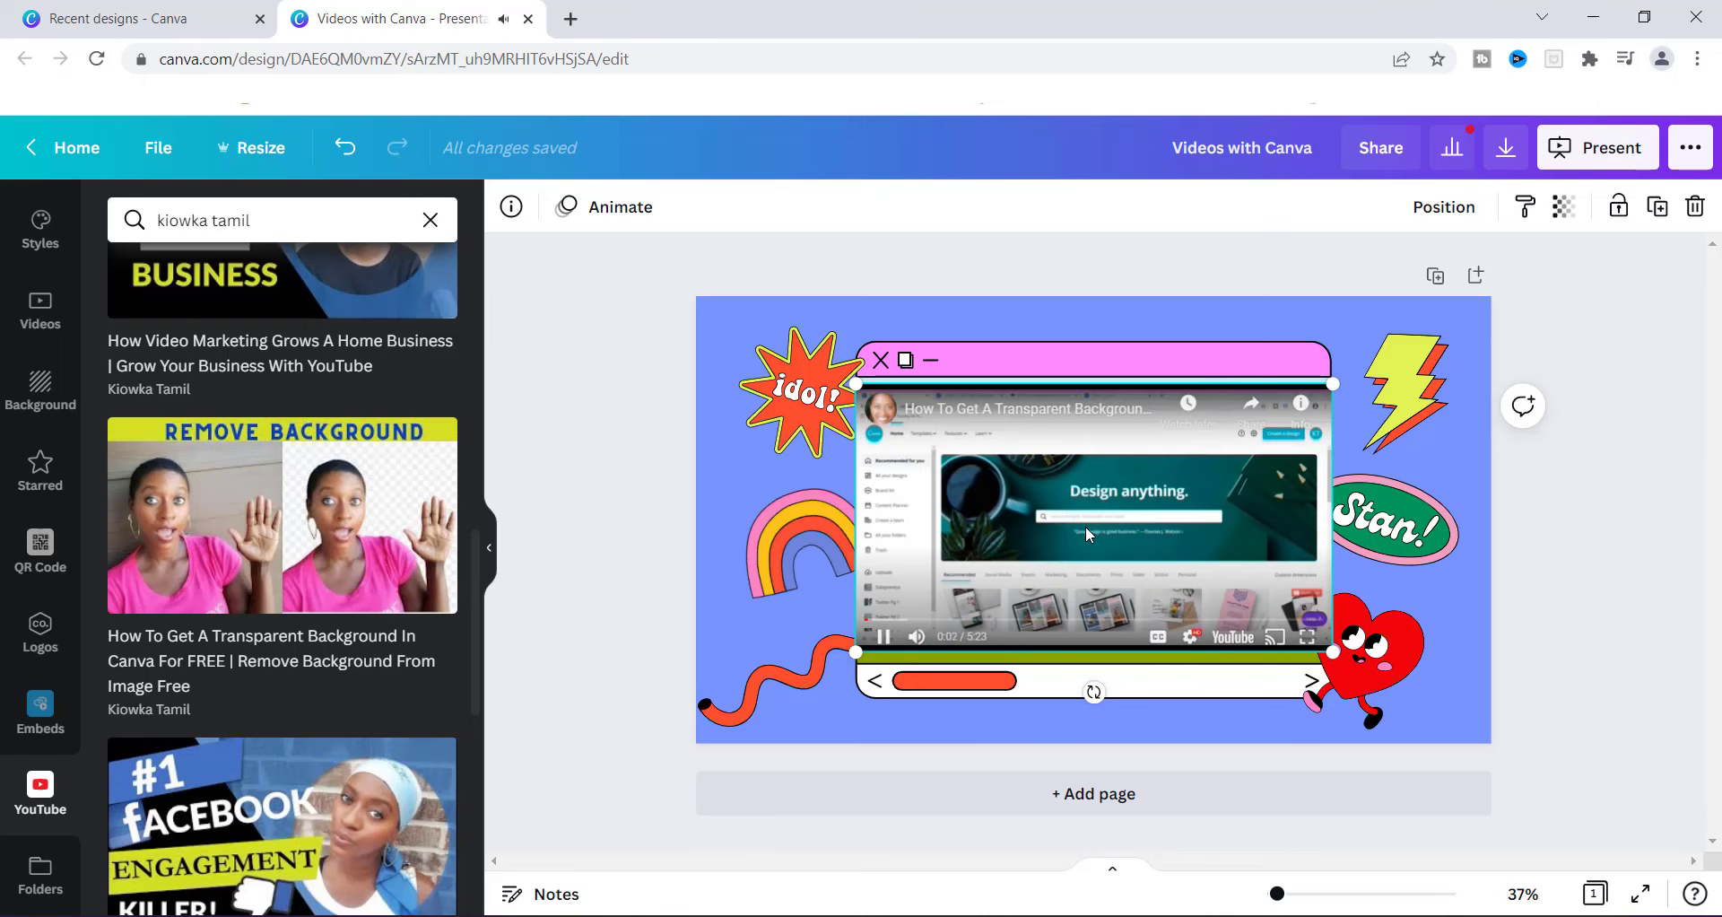
click(928, 646)
click(916, 636)
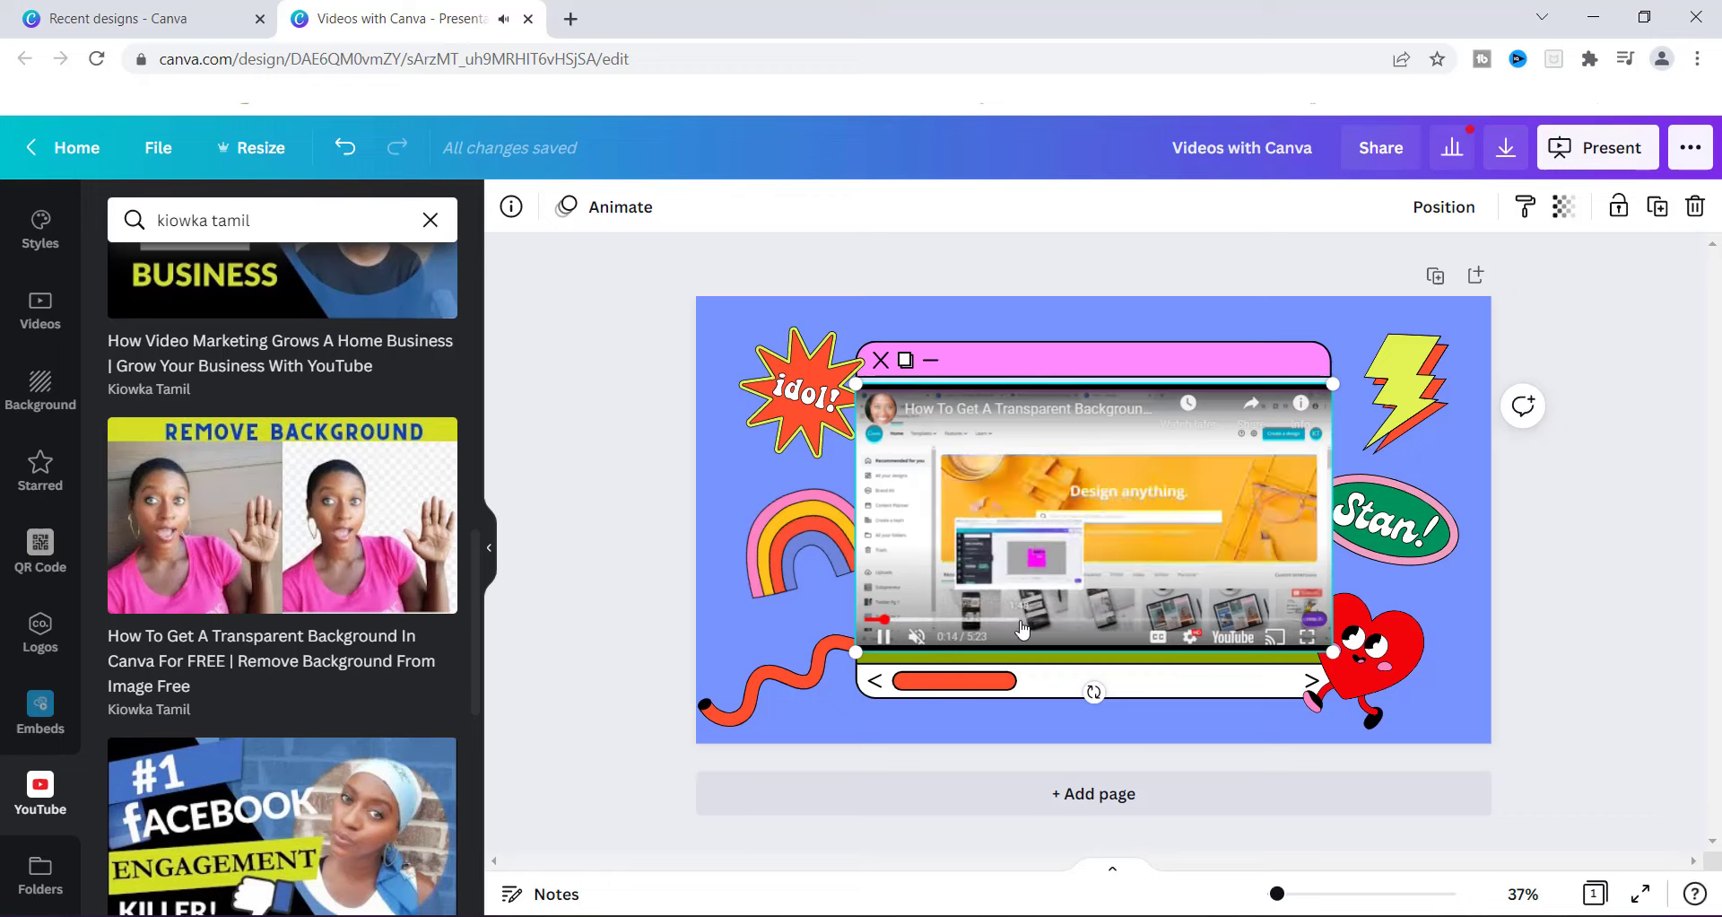
click(1022, 623)
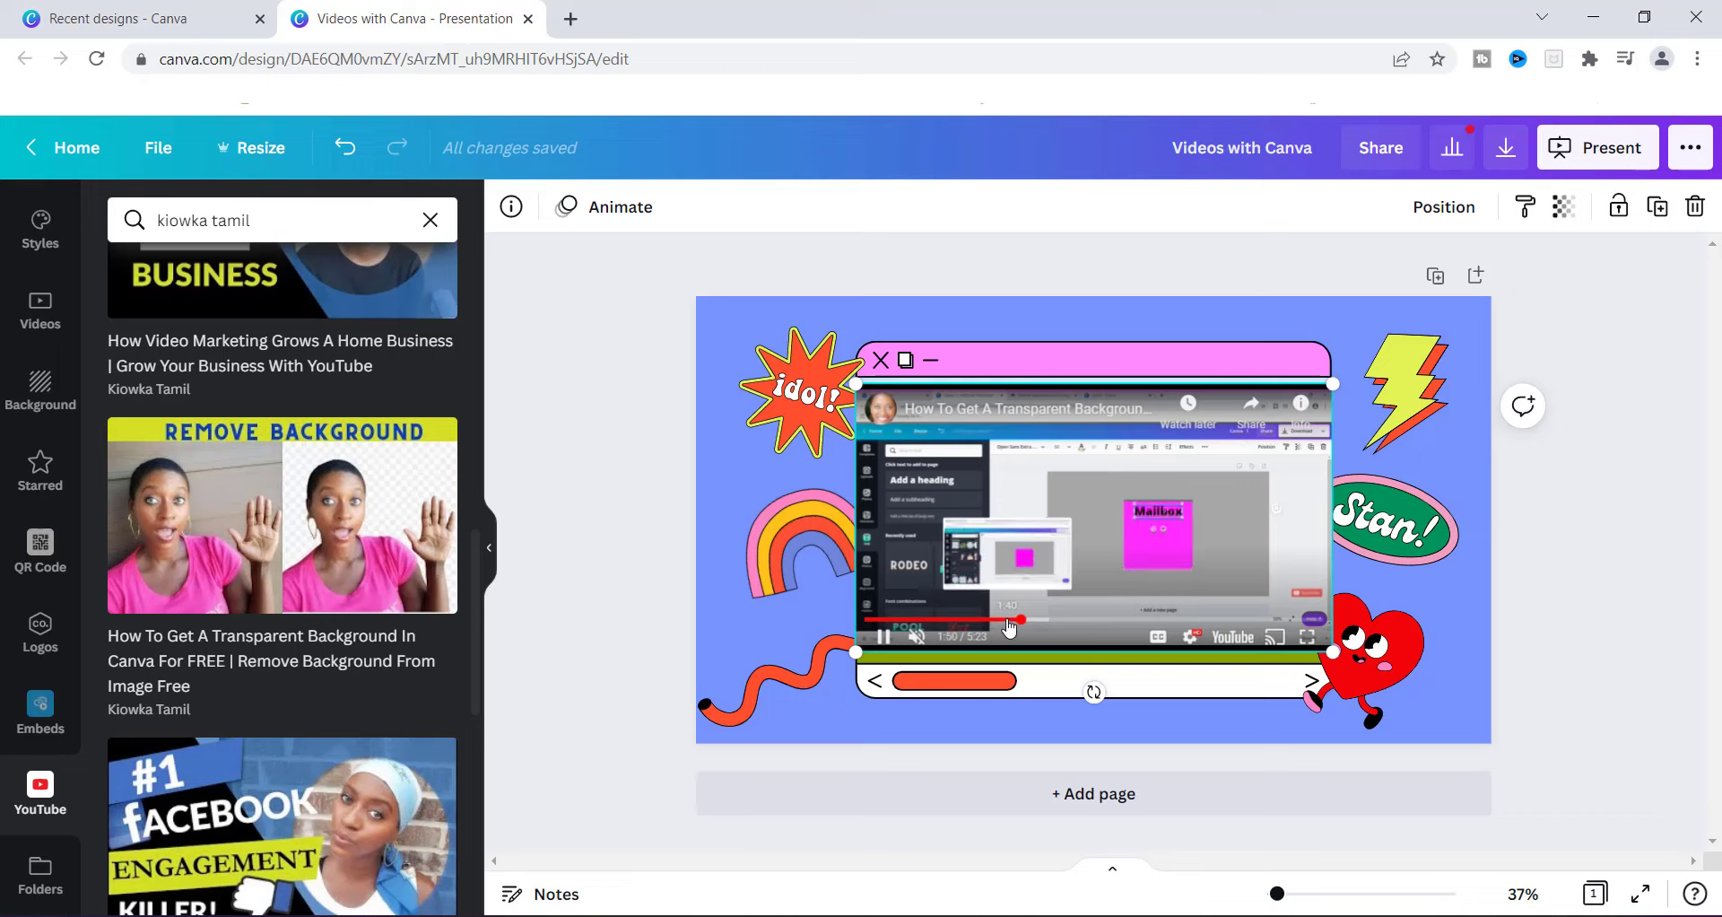
click(1089, 622)
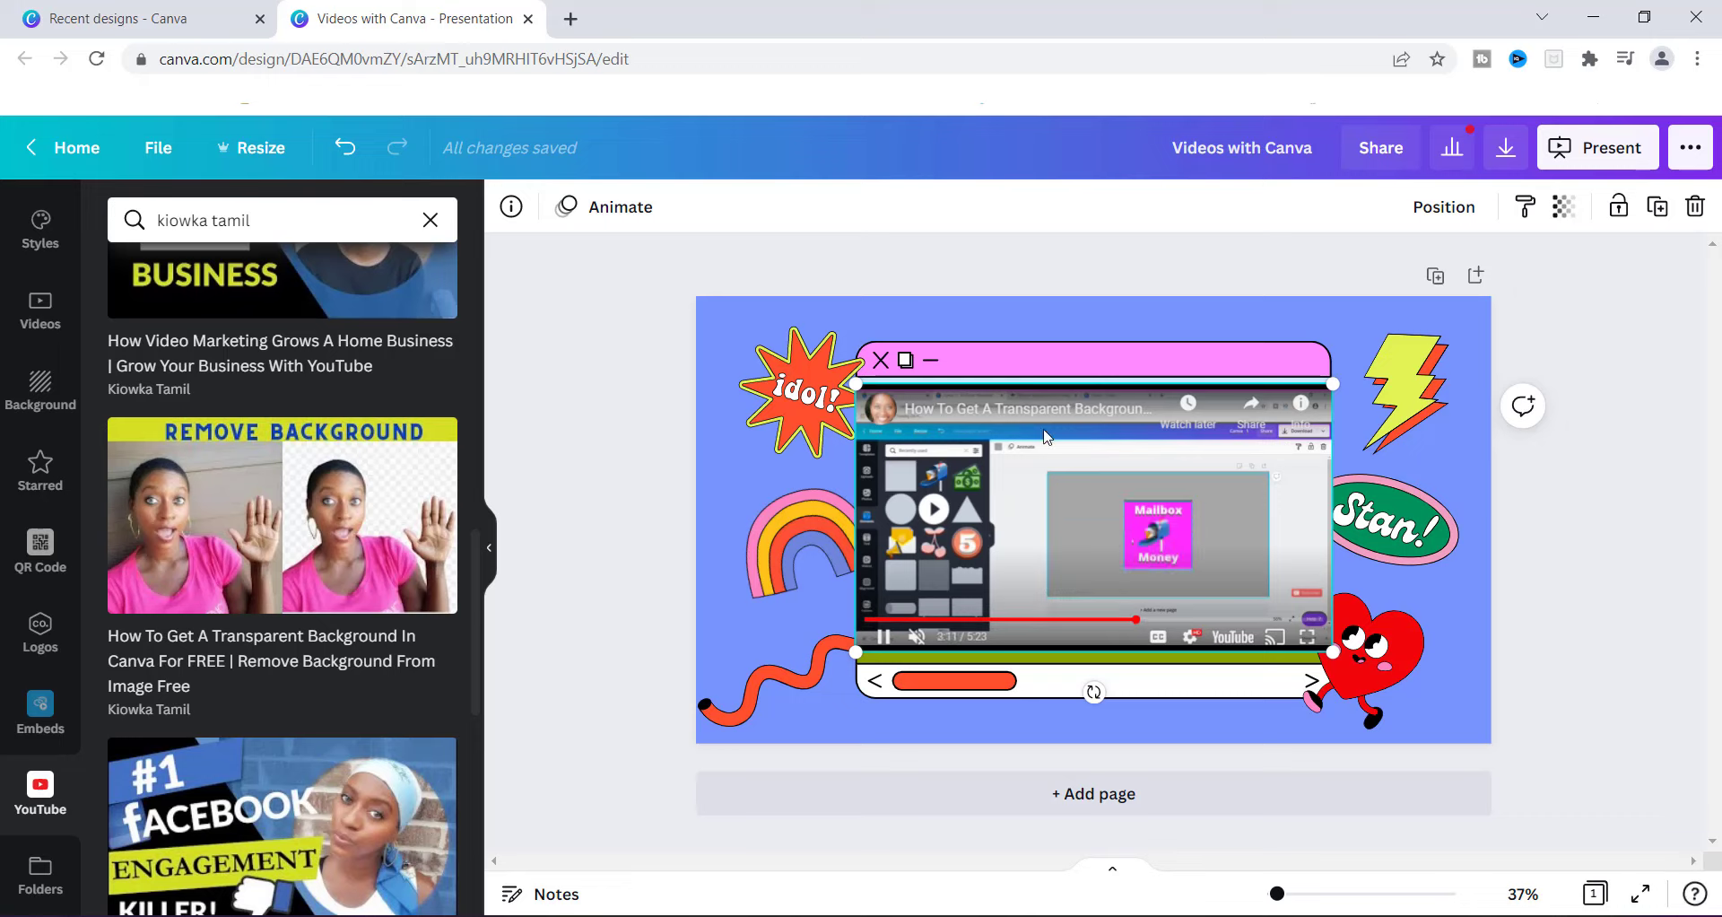
click(1136, 620)
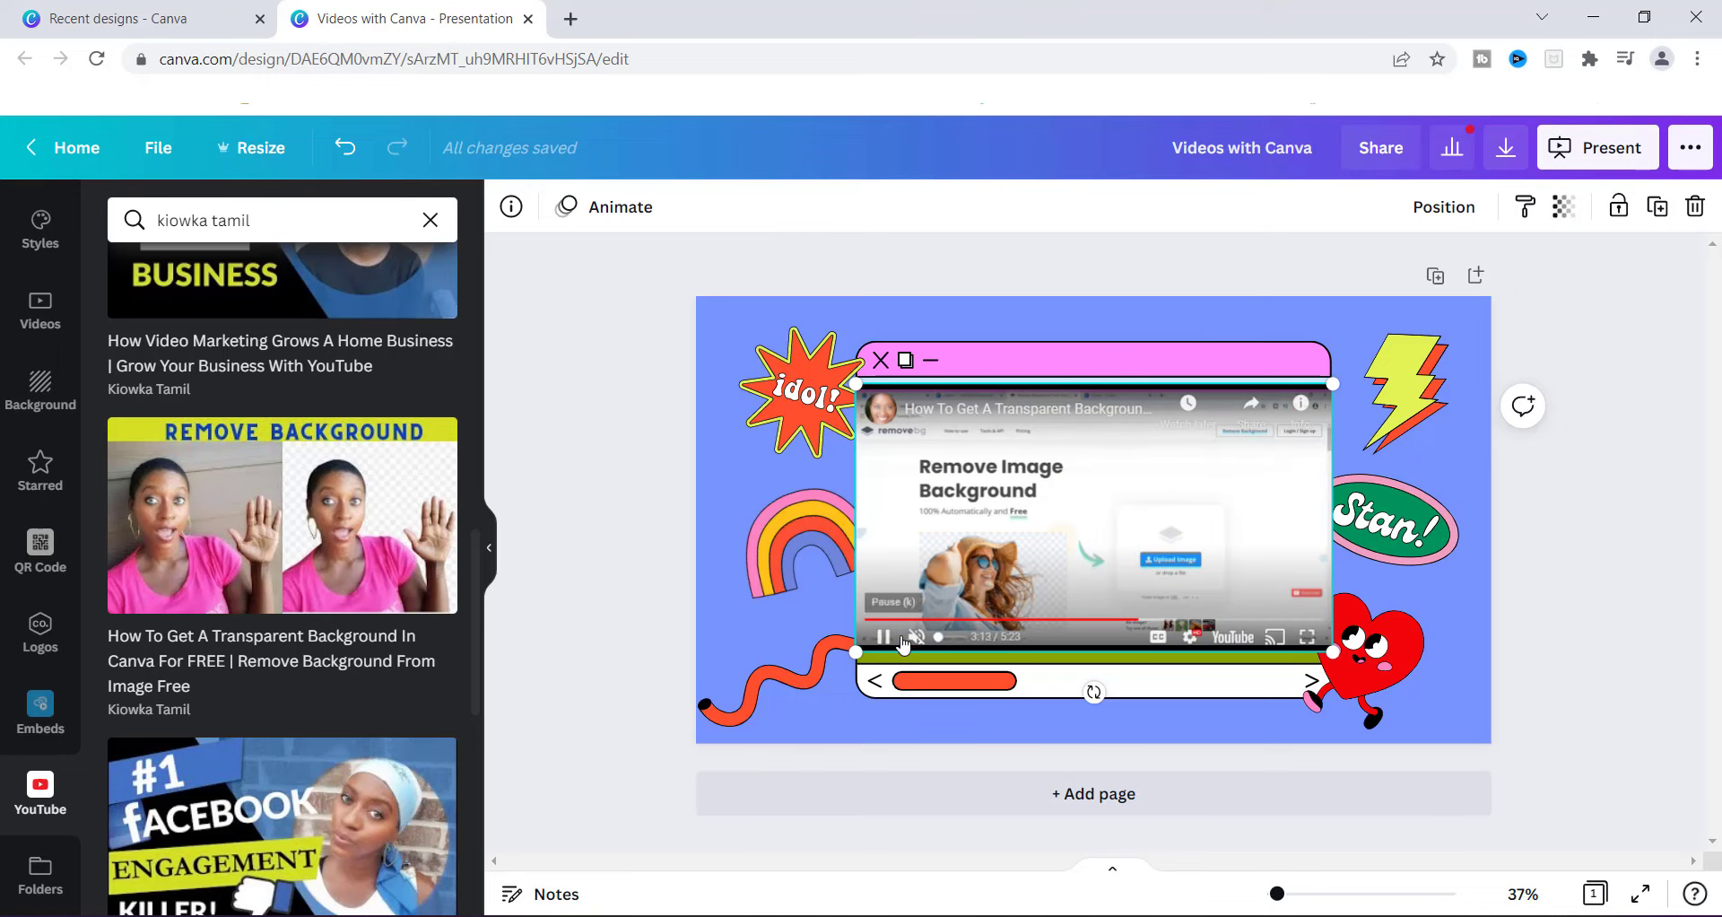
click(883, 621)
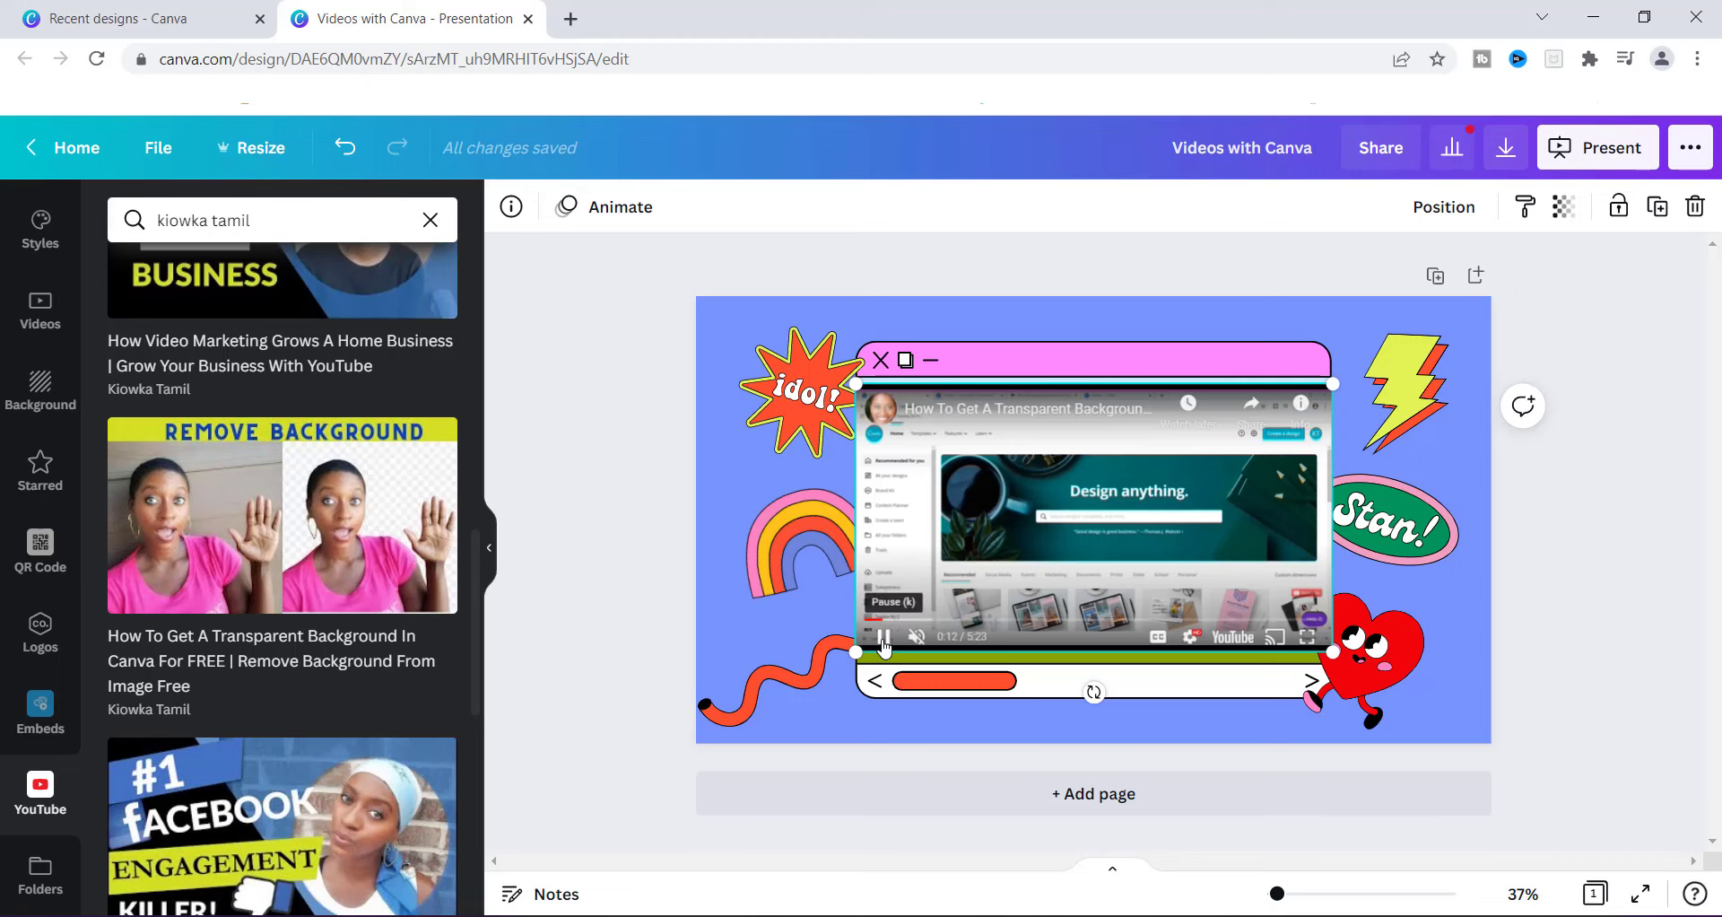
click(883, 640)
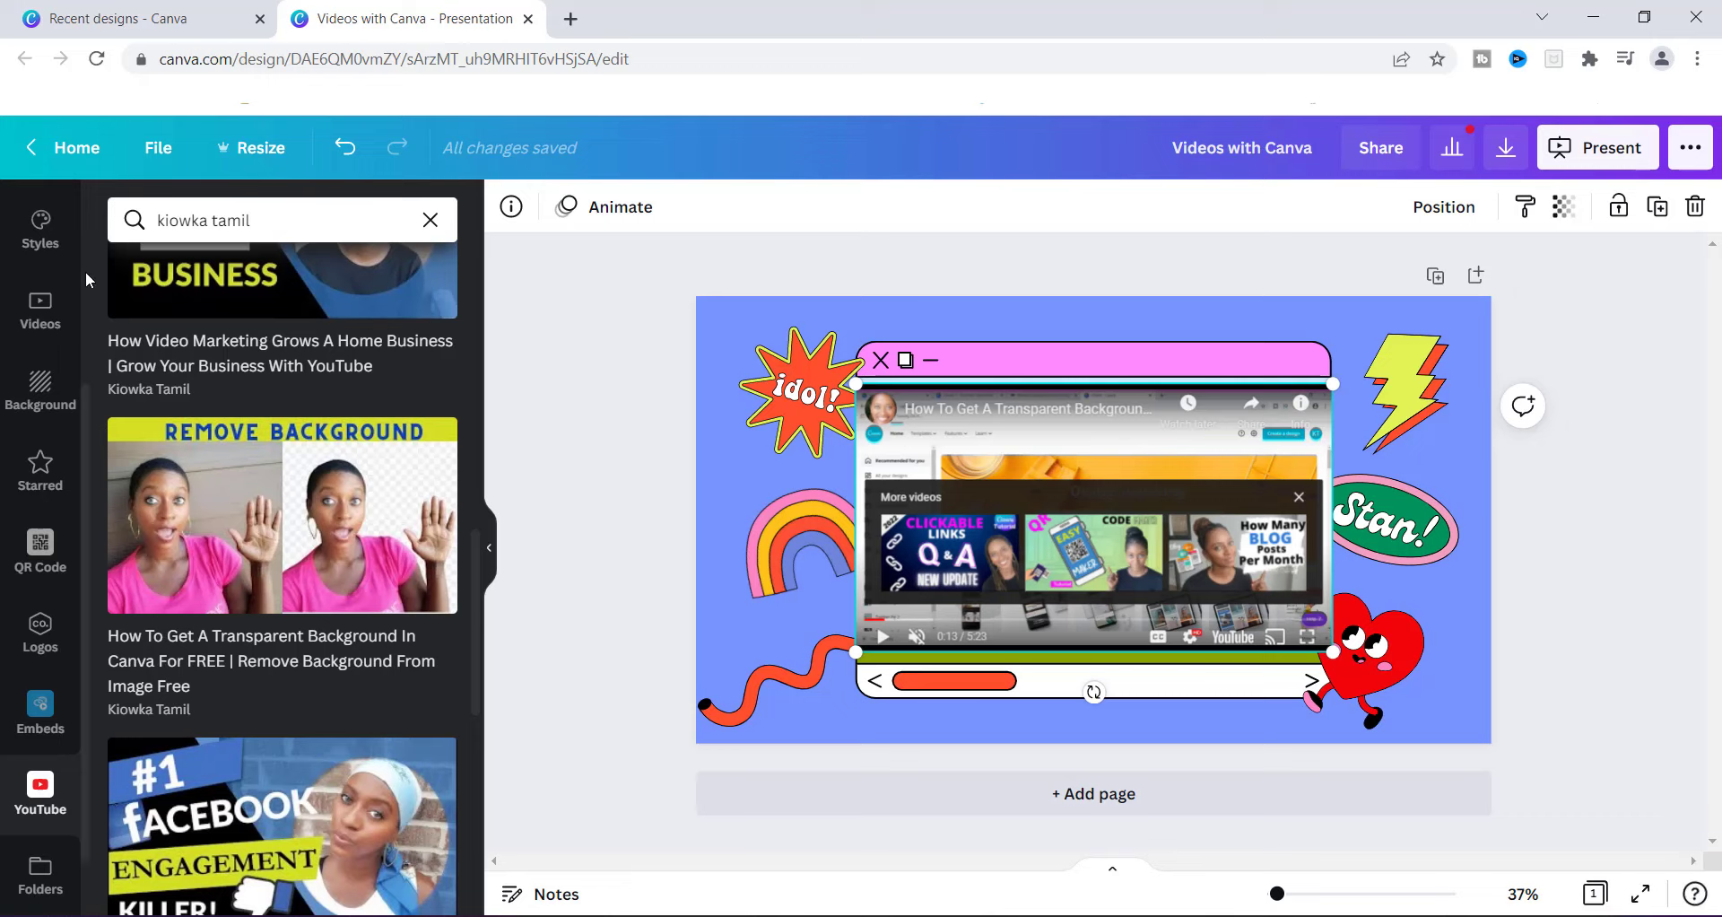
Look over the stock videos, the Canva apps and the YouTube videos with the search cleared, and open the backgrounds
drag(88, 395, 106, 210)
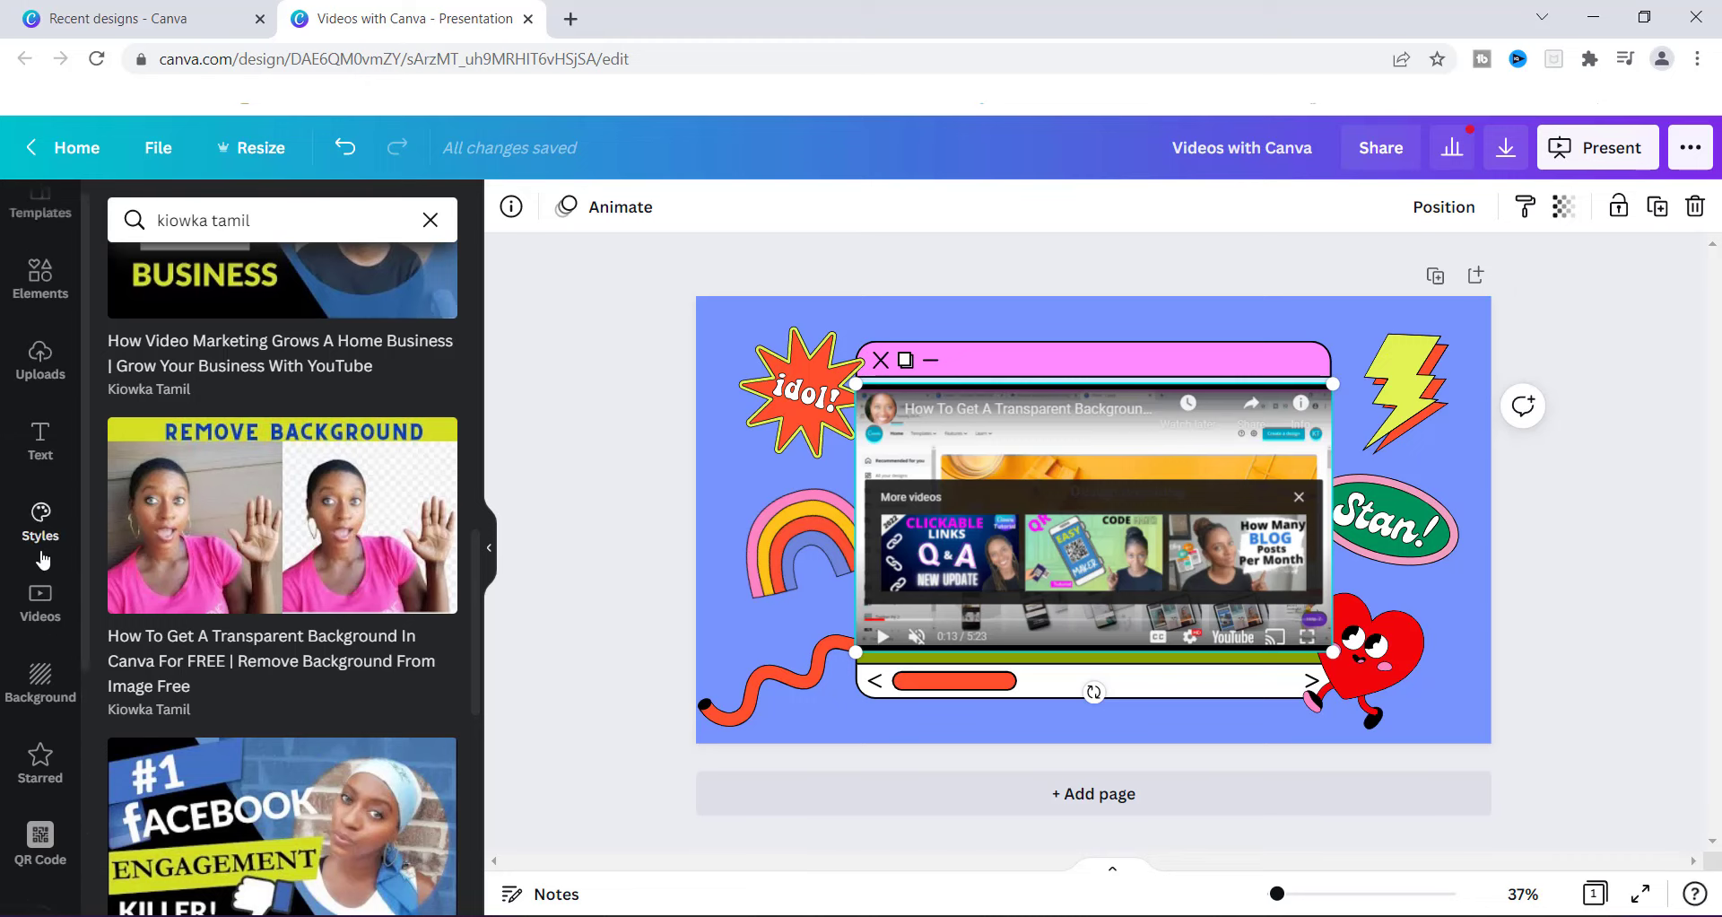
click(44, 596)
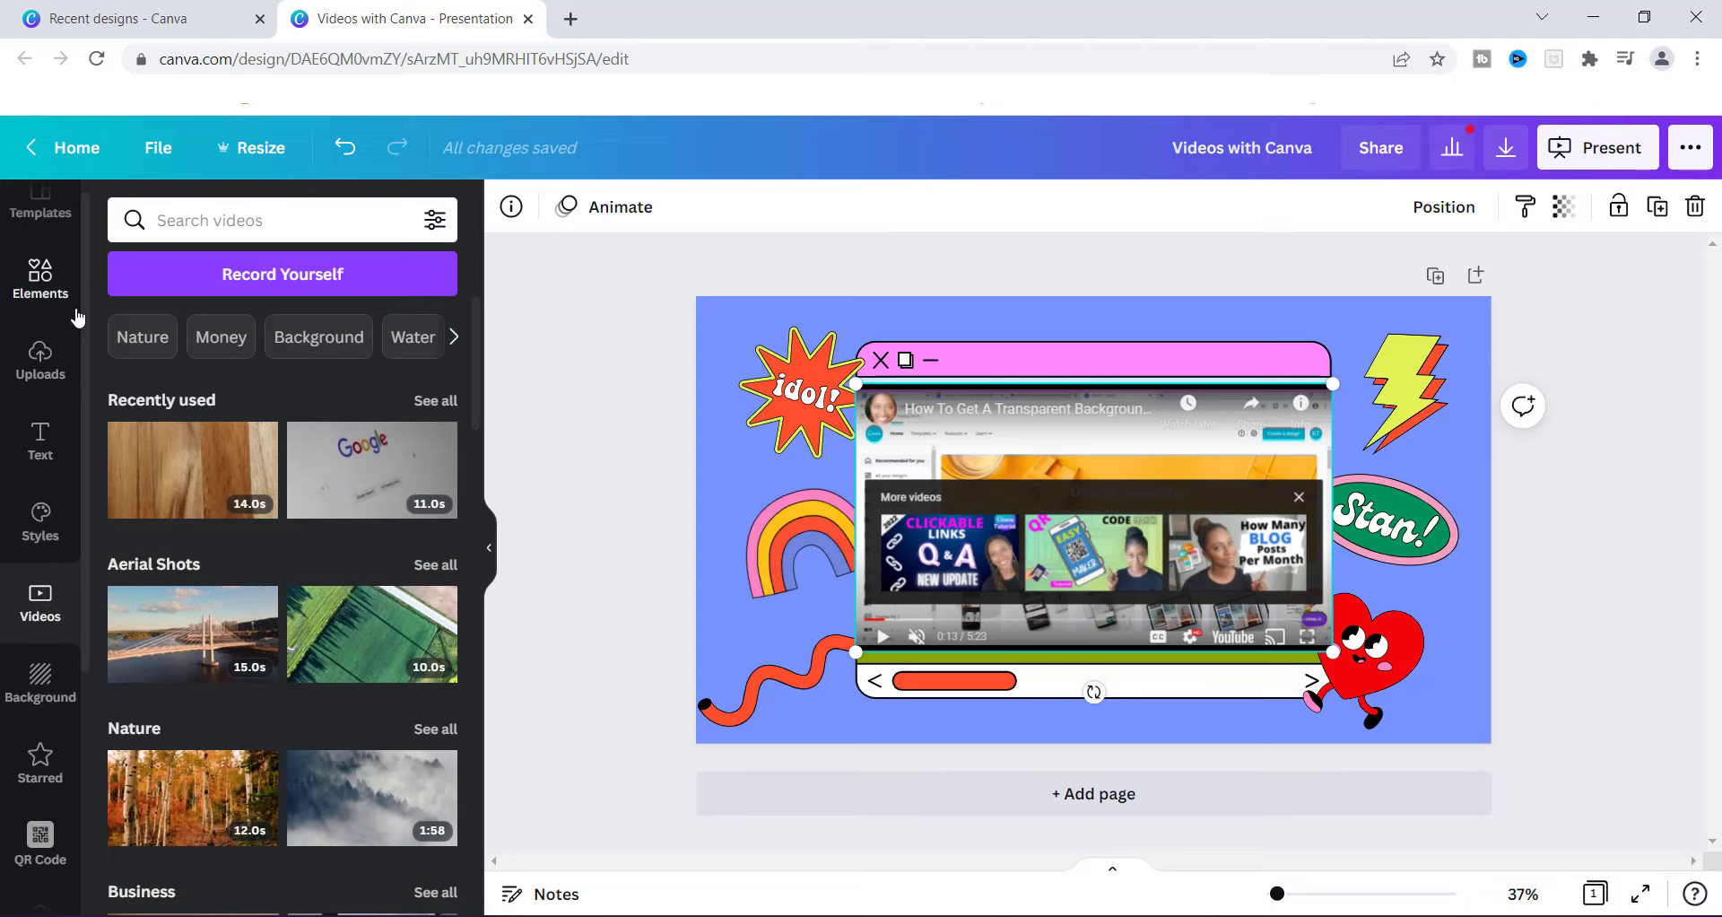
scroll(84, 448, down, 5)
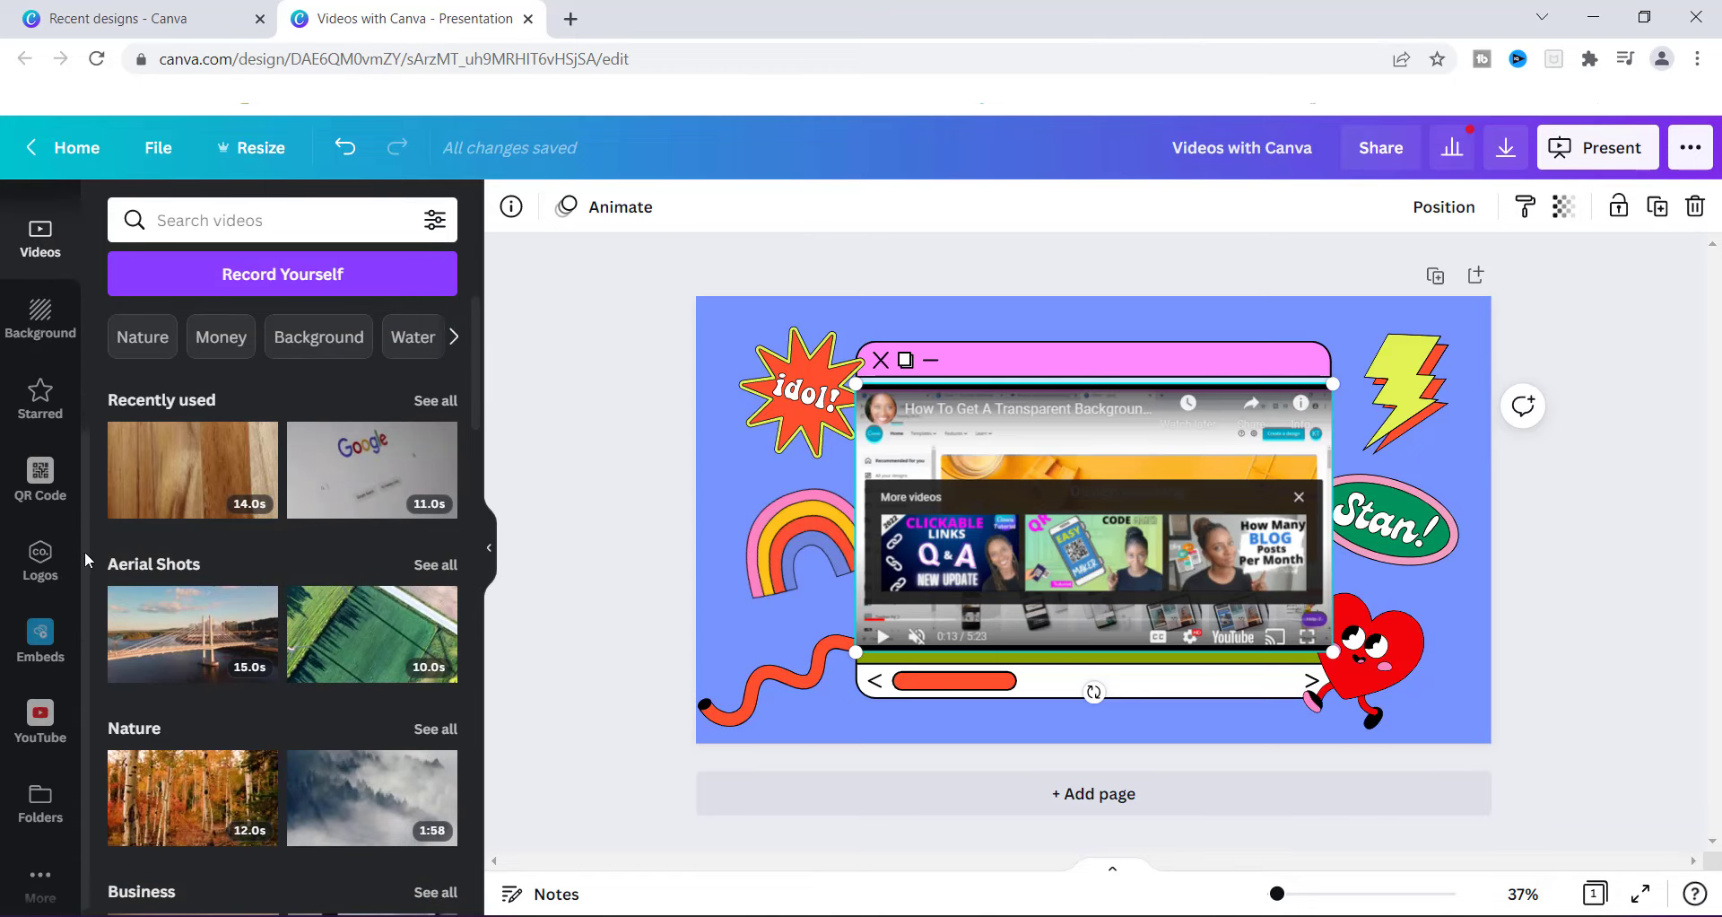
click(38, 871)
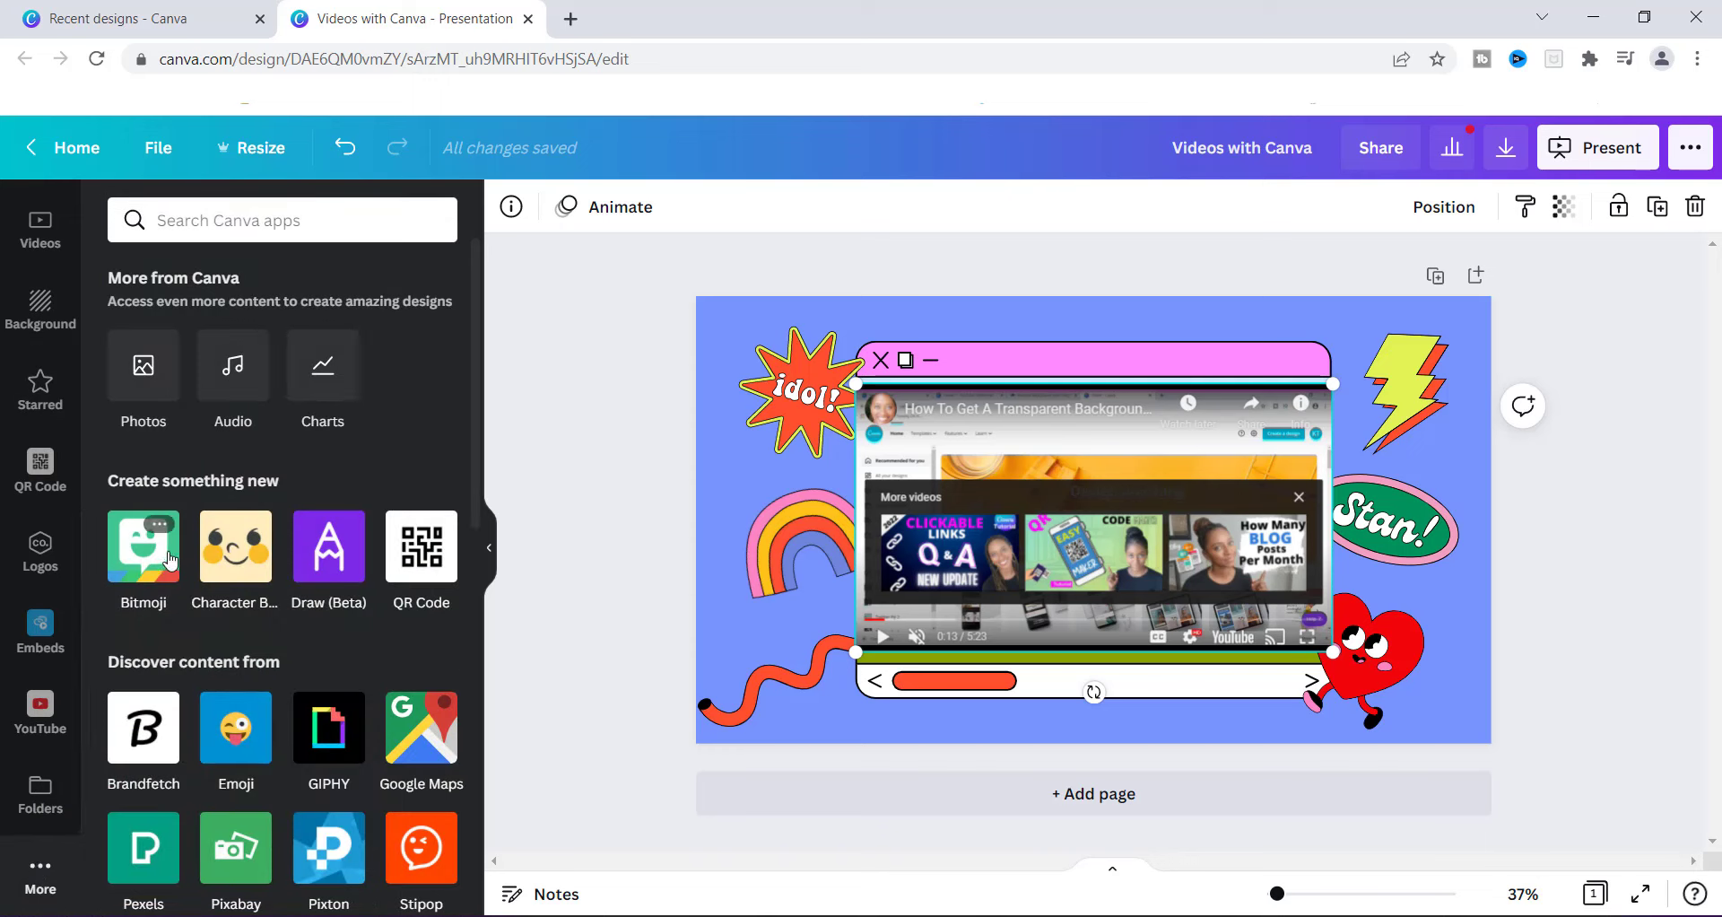
scroll(478, 332, down, 6)
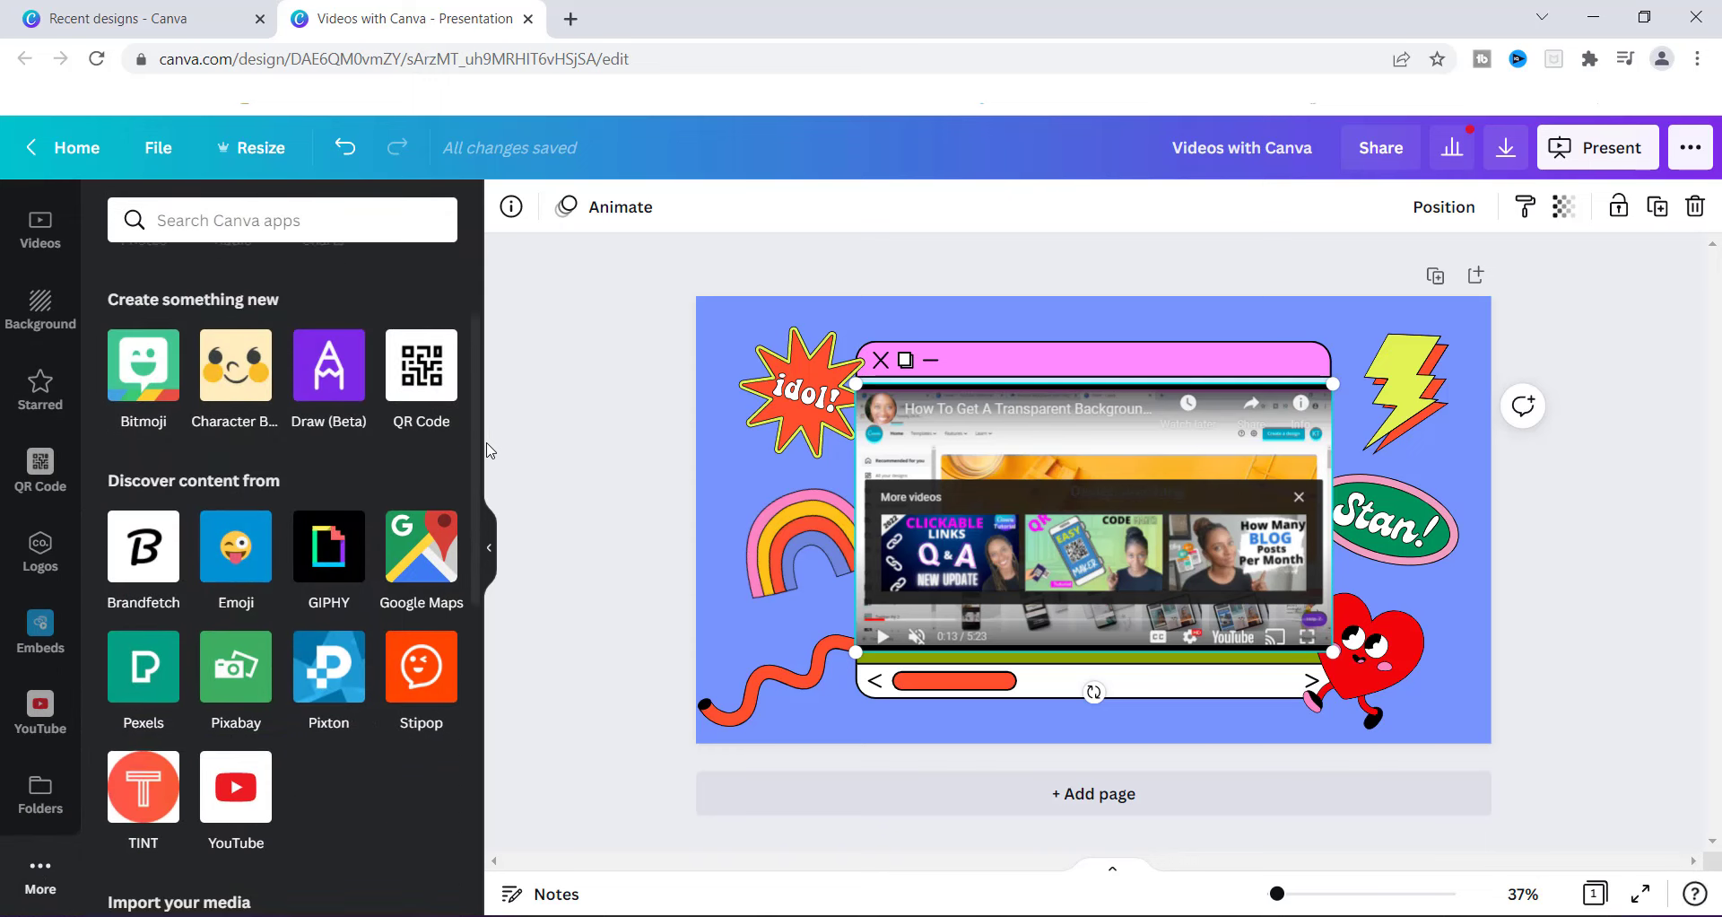
click(41, 711)
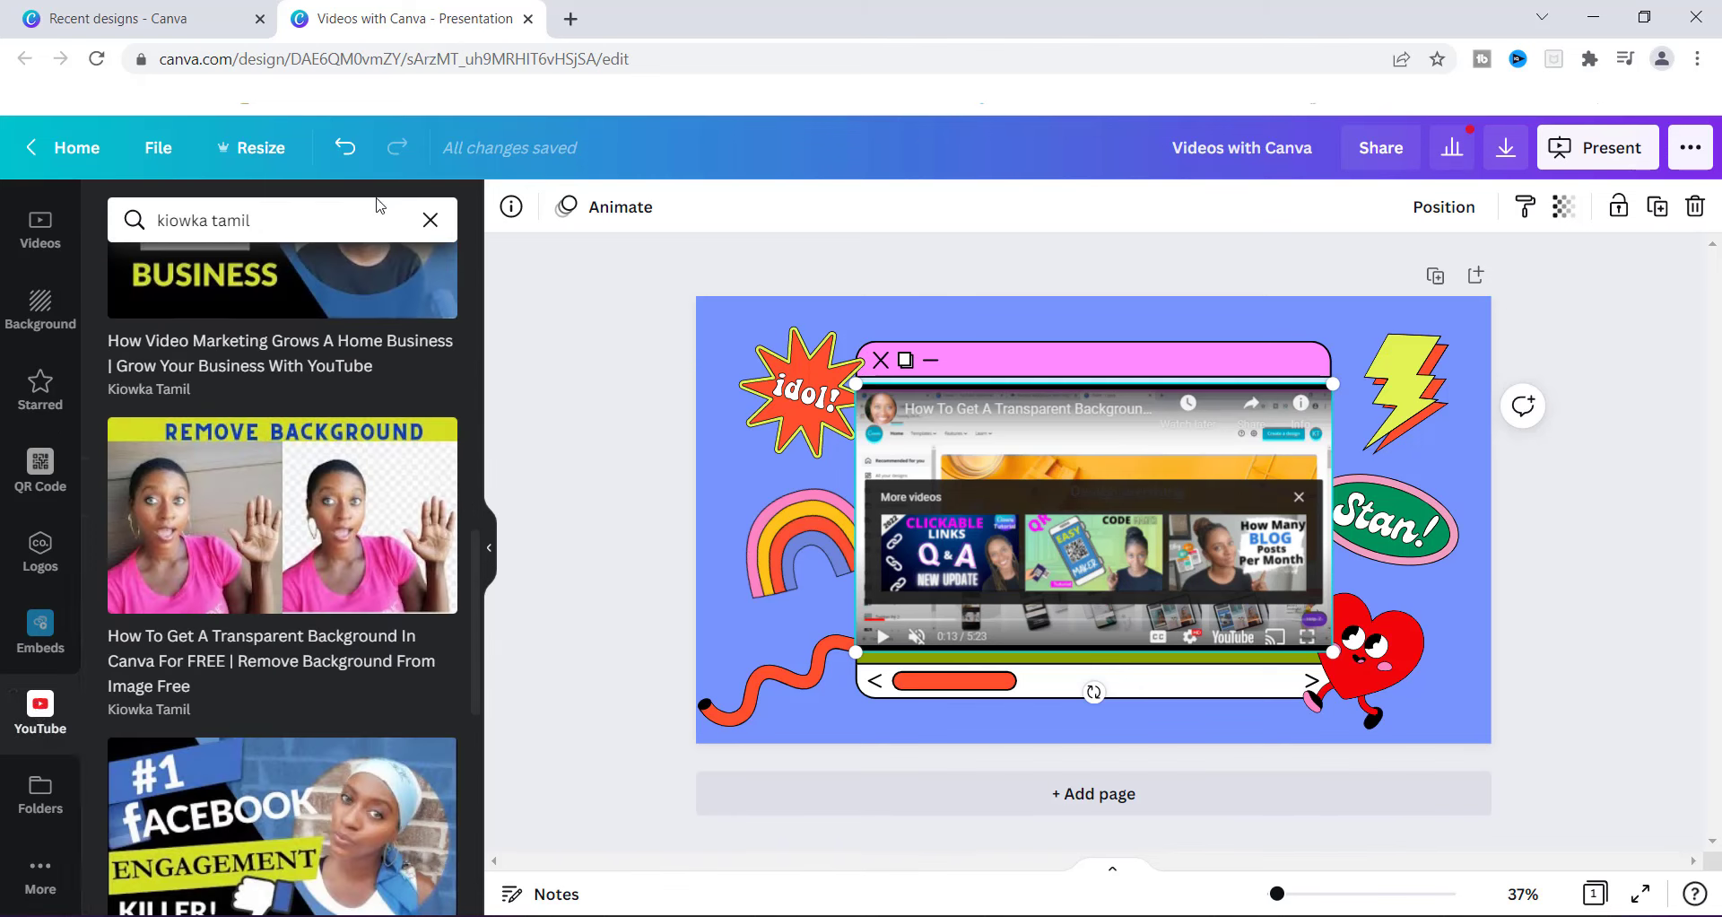
click(431, 221)
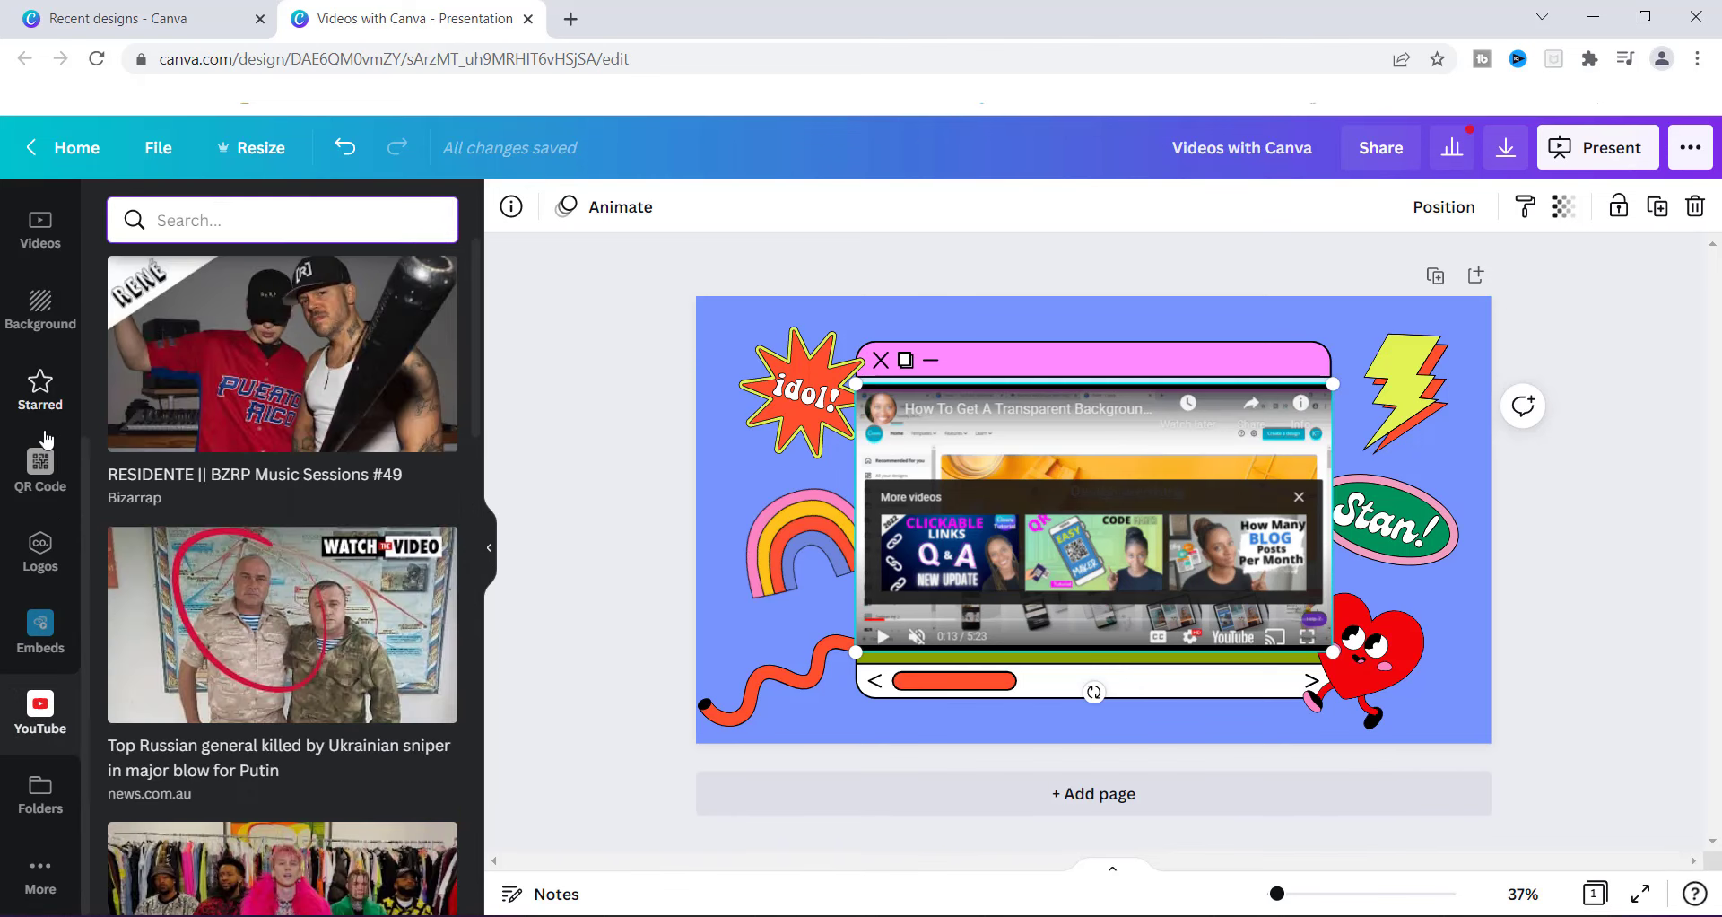
click(40, 300)
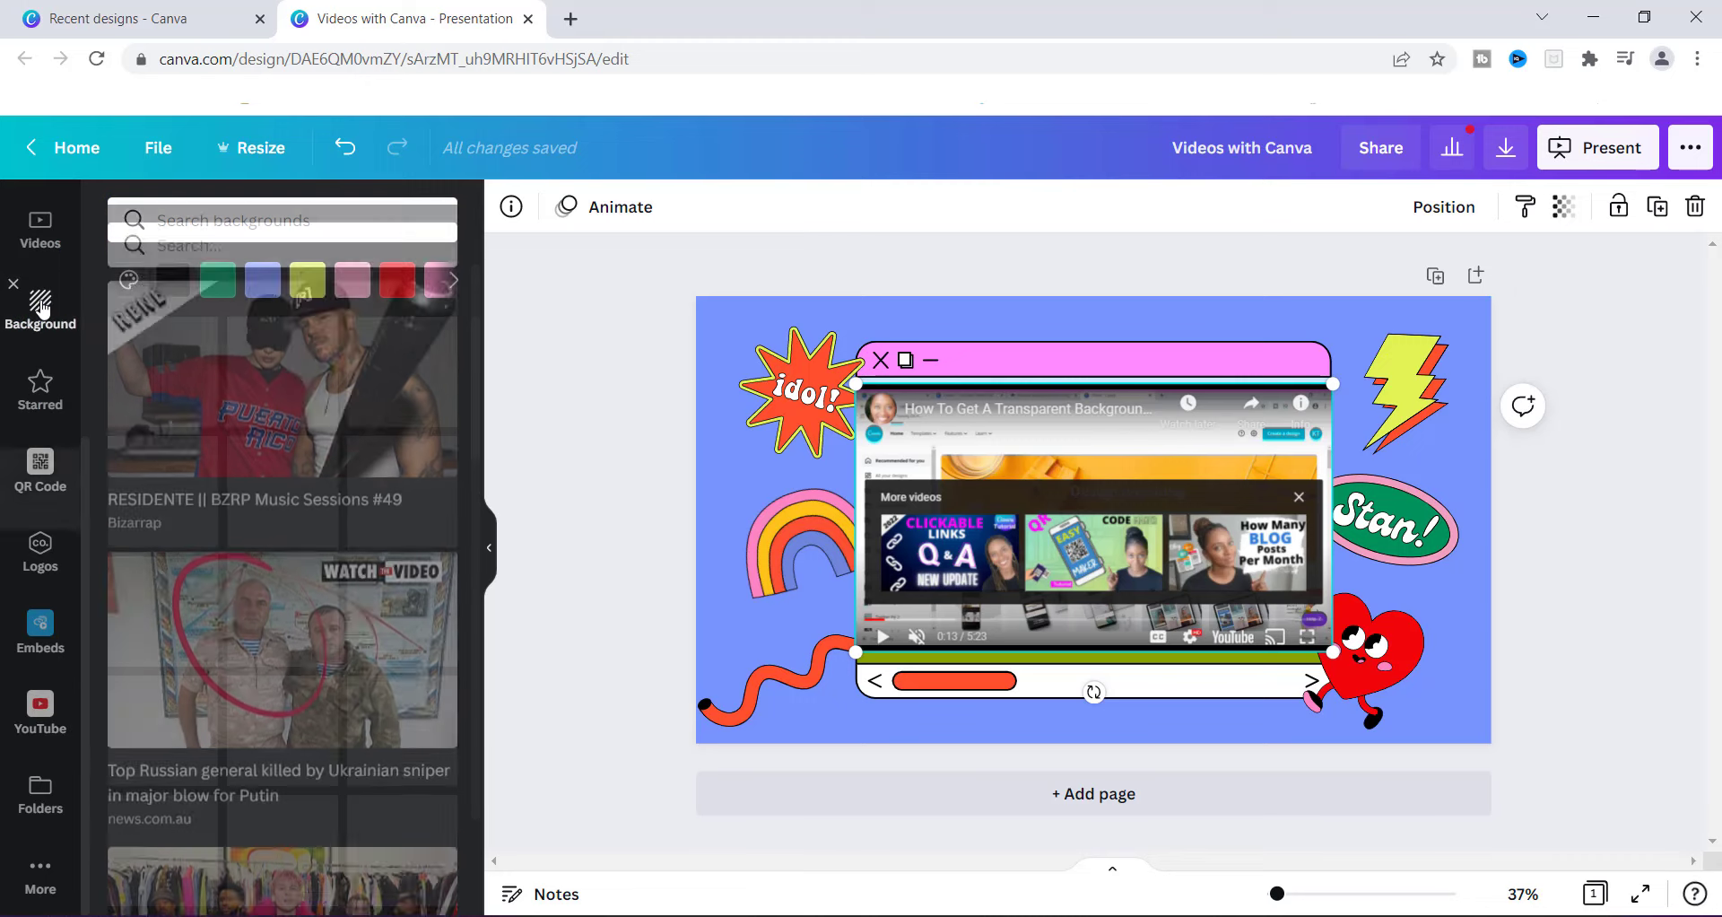